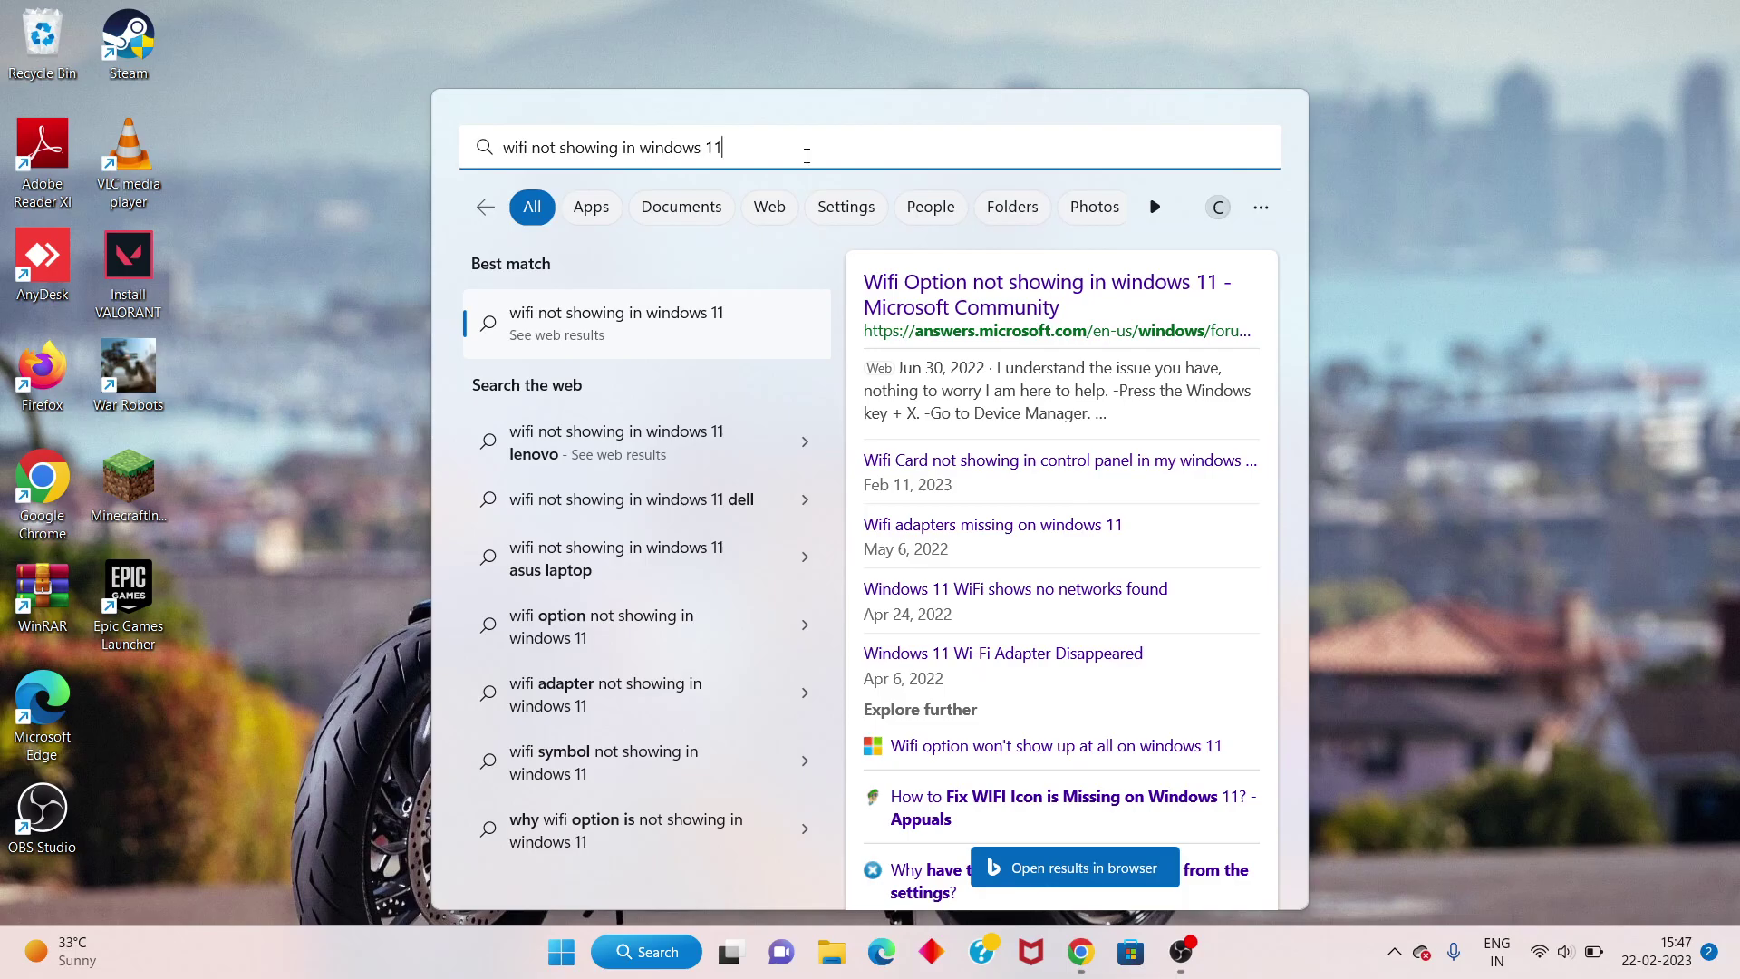
Step: Dismiss the 'wifi not showing' web results and reopen an empty Windows Search panel
left_click(1437, 188)
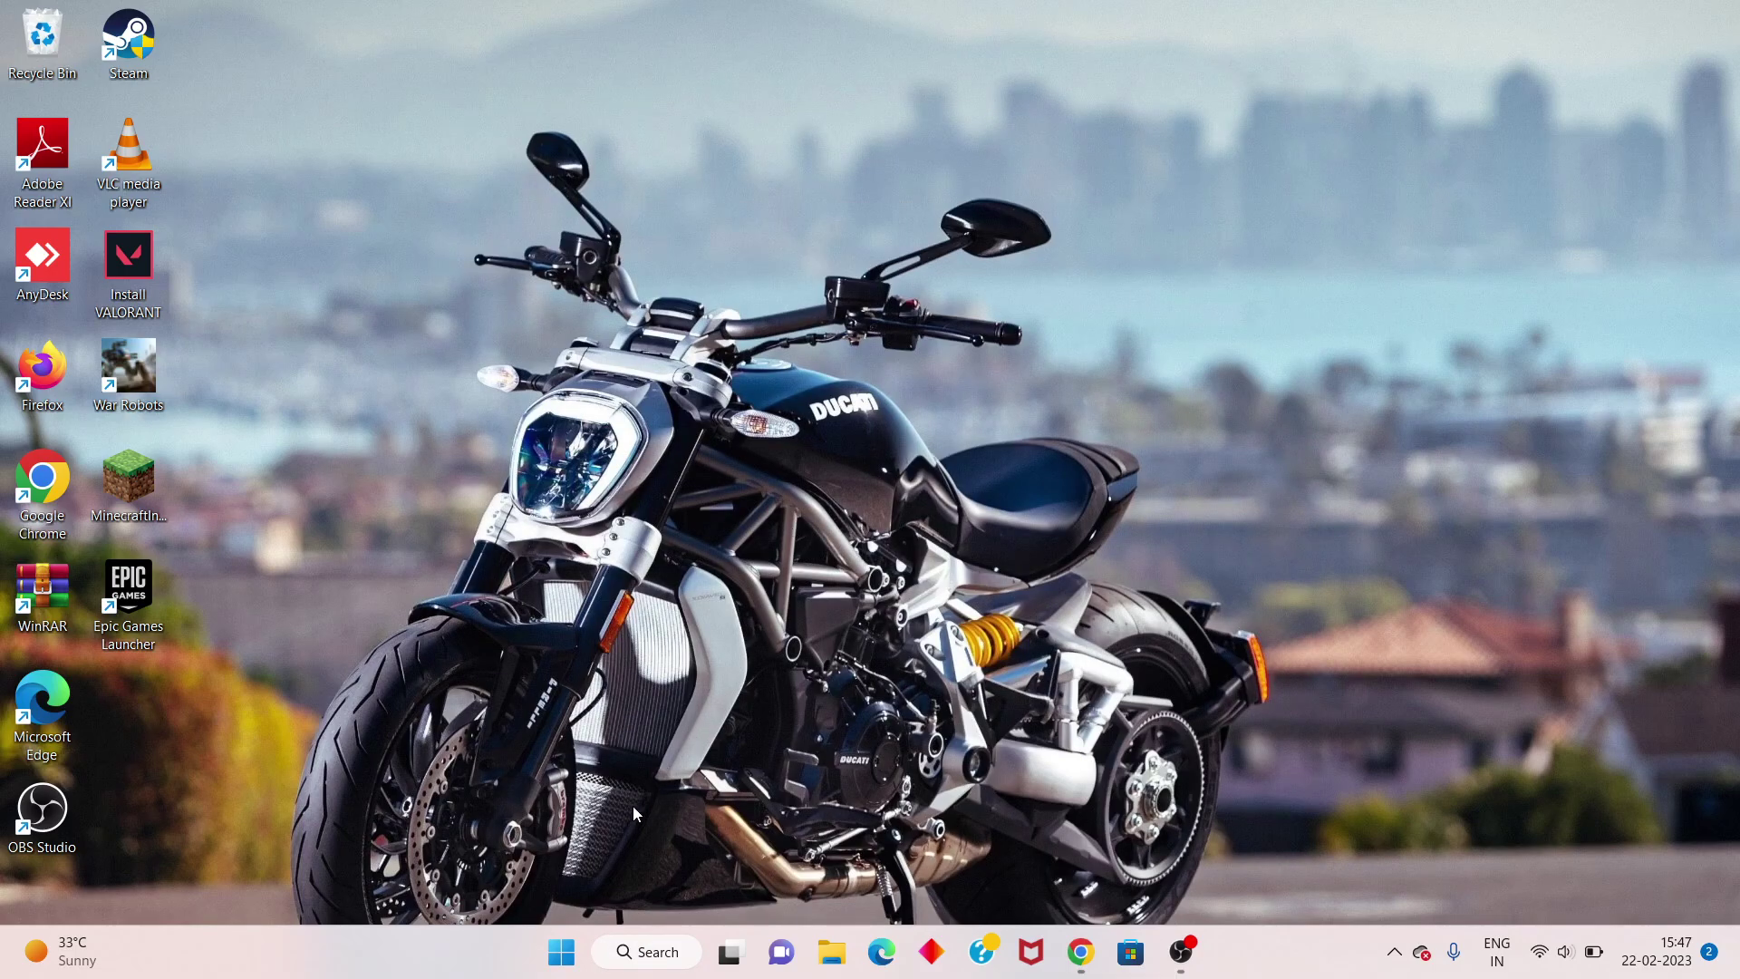
left_click(624, 959)
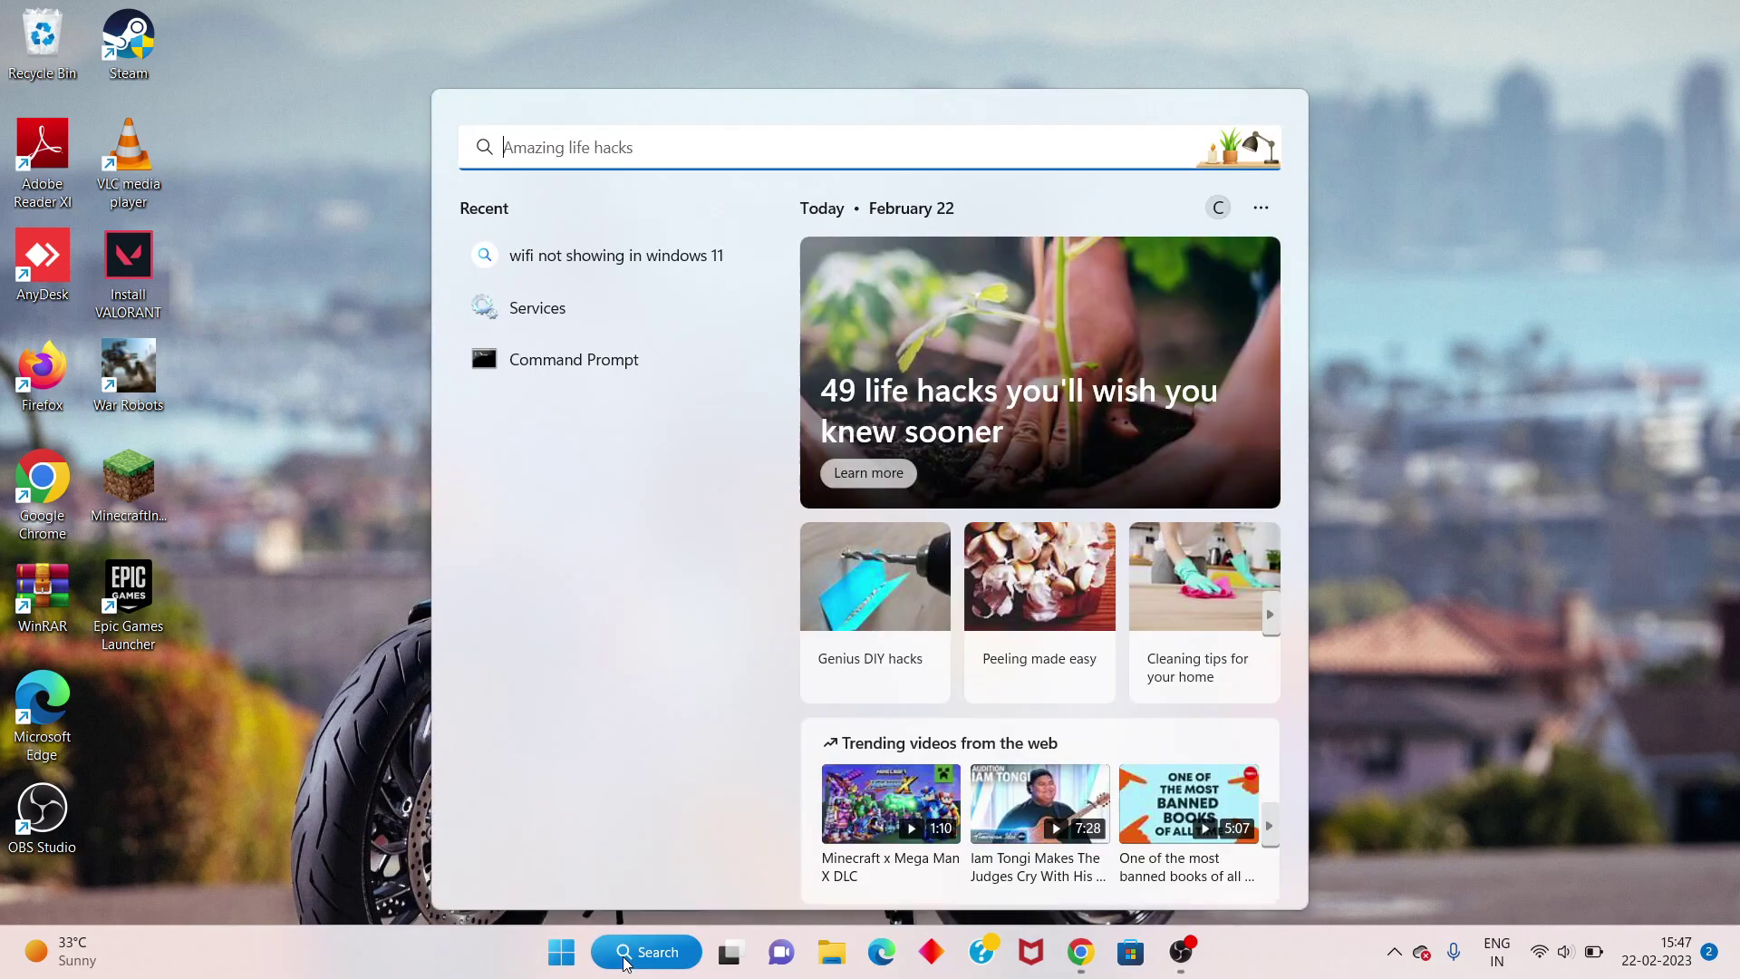
Step: Open Settings to Network & internet > Advanced network settings > Network reset, then close Settings
type("set")
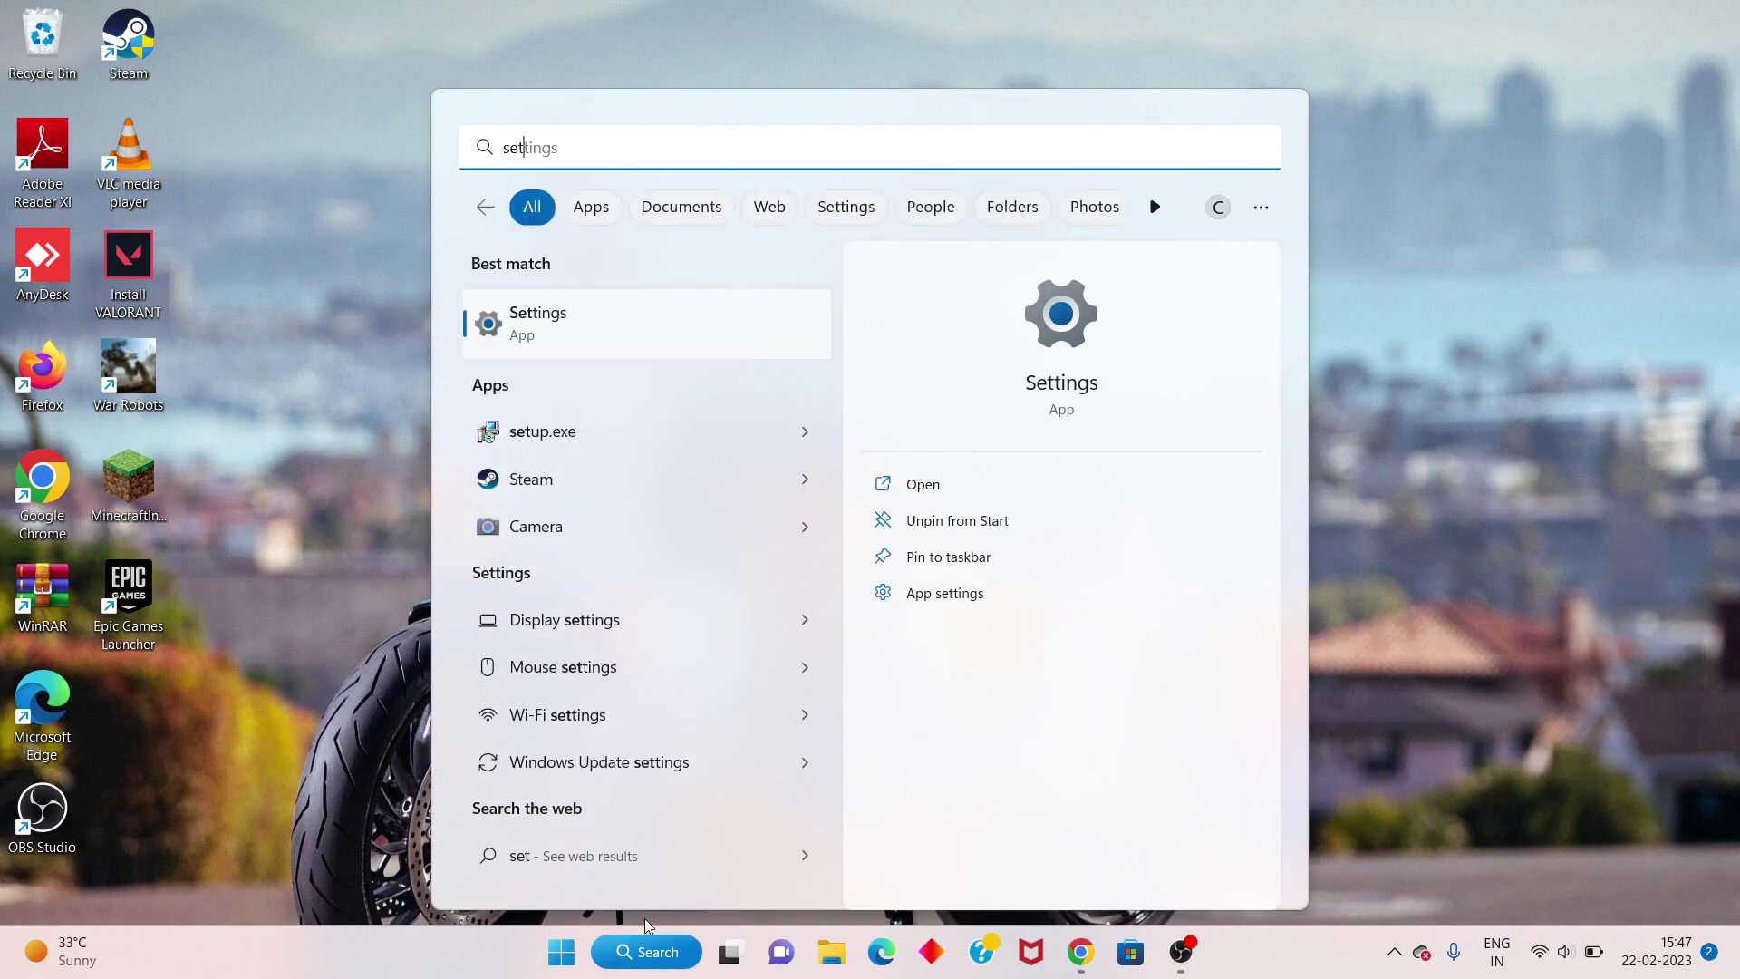
left_click(1002, 500)
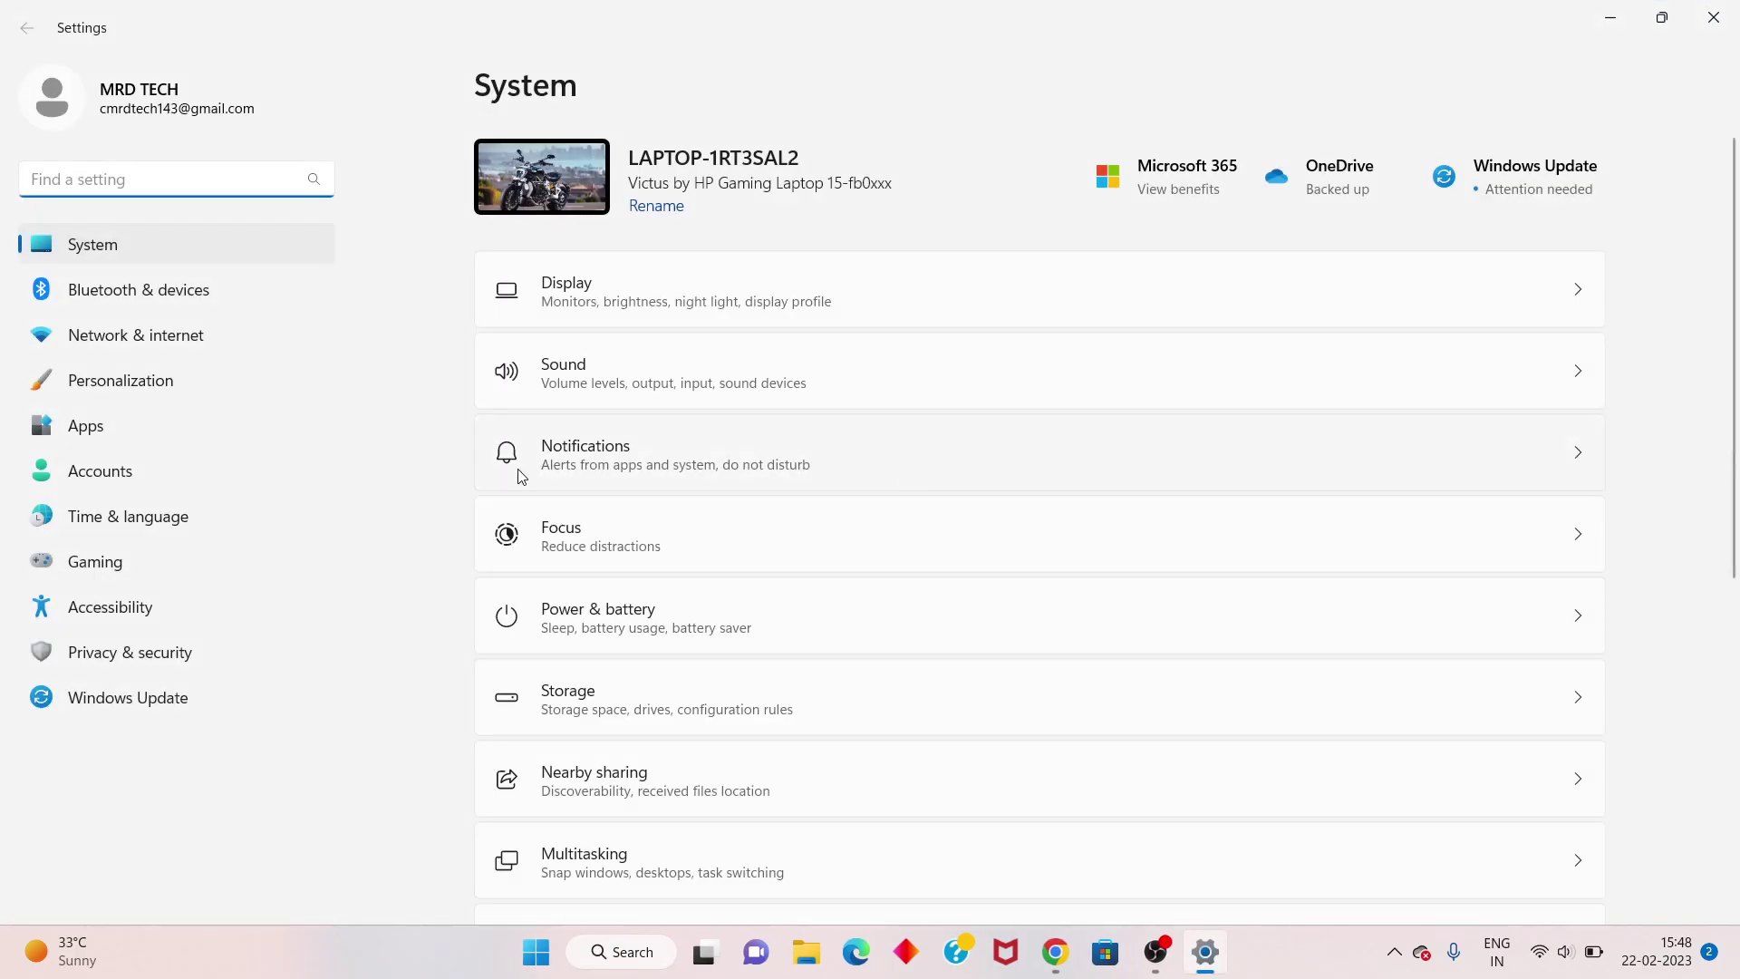
left_click(194, 340)
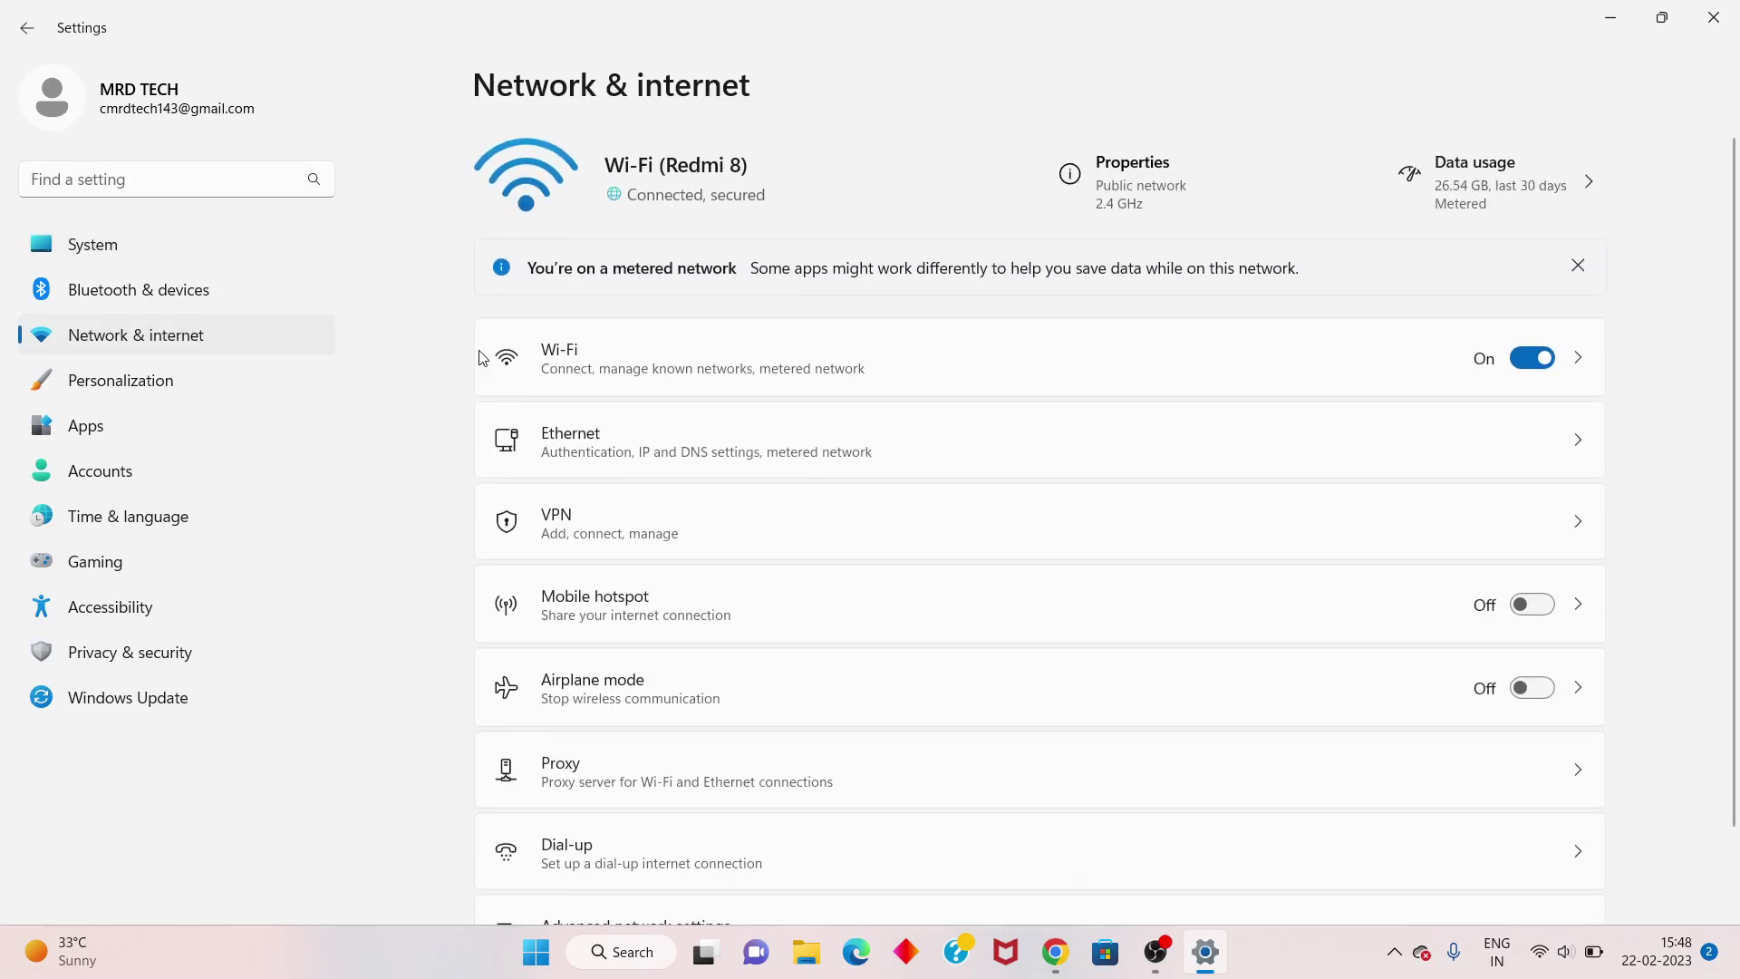
scroll(719, 476, "down", 2)
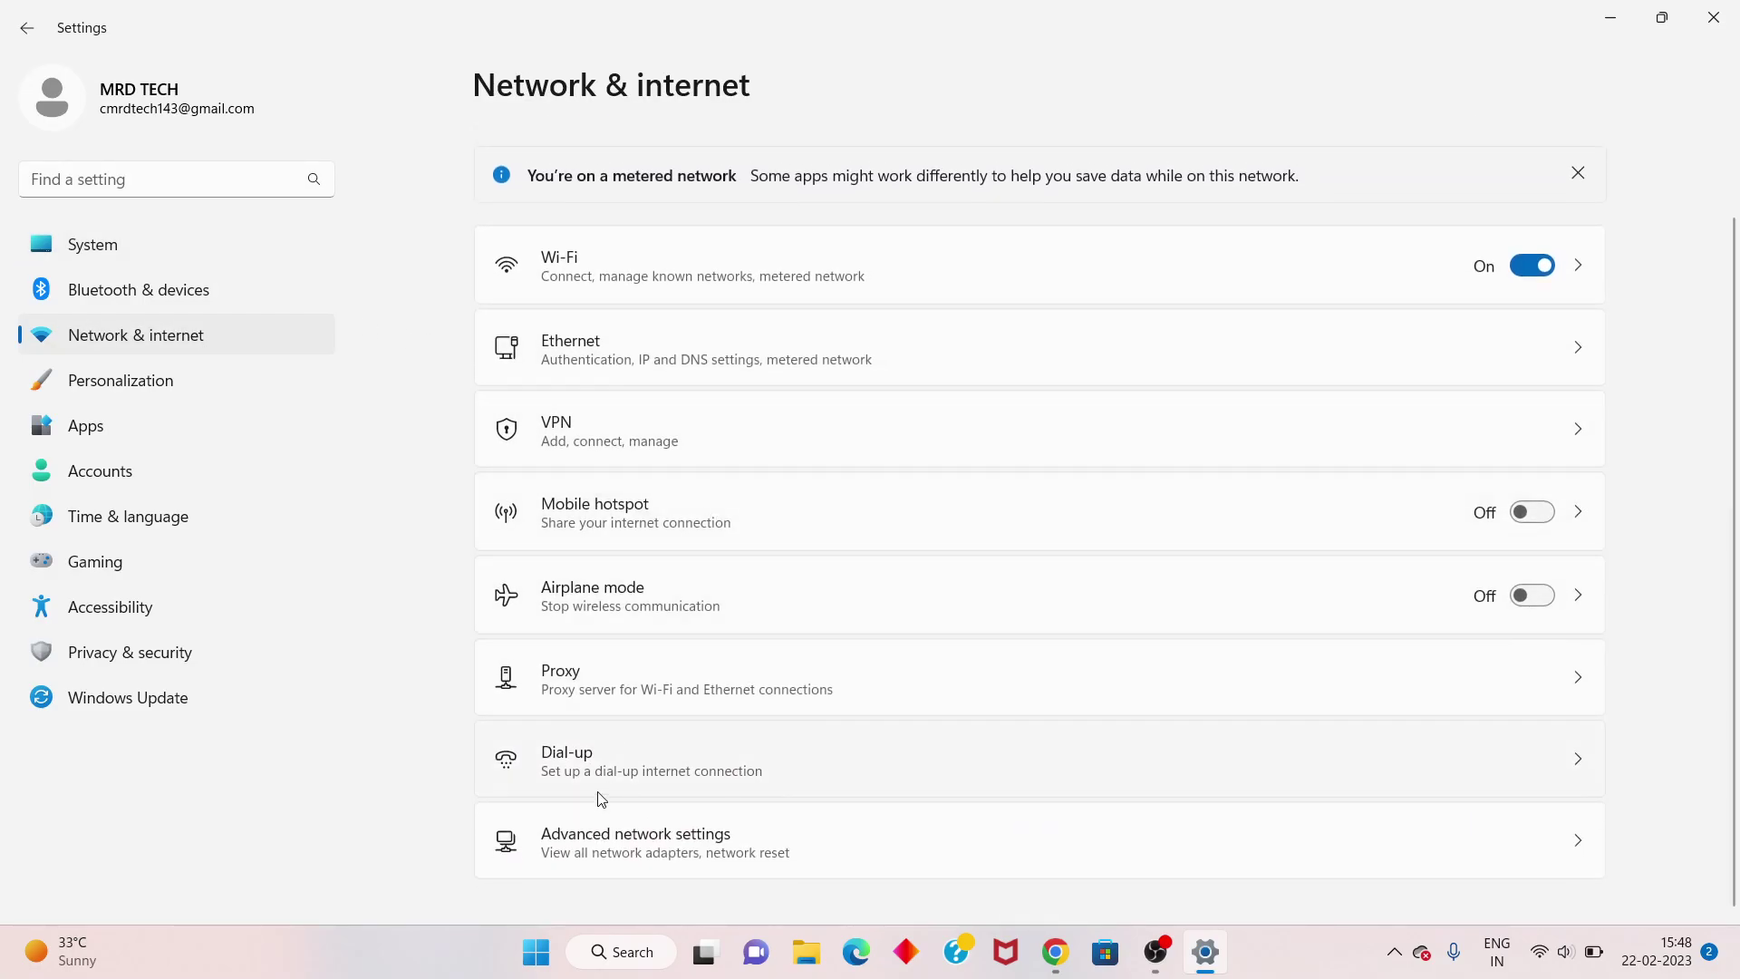
left_click(804, 855)
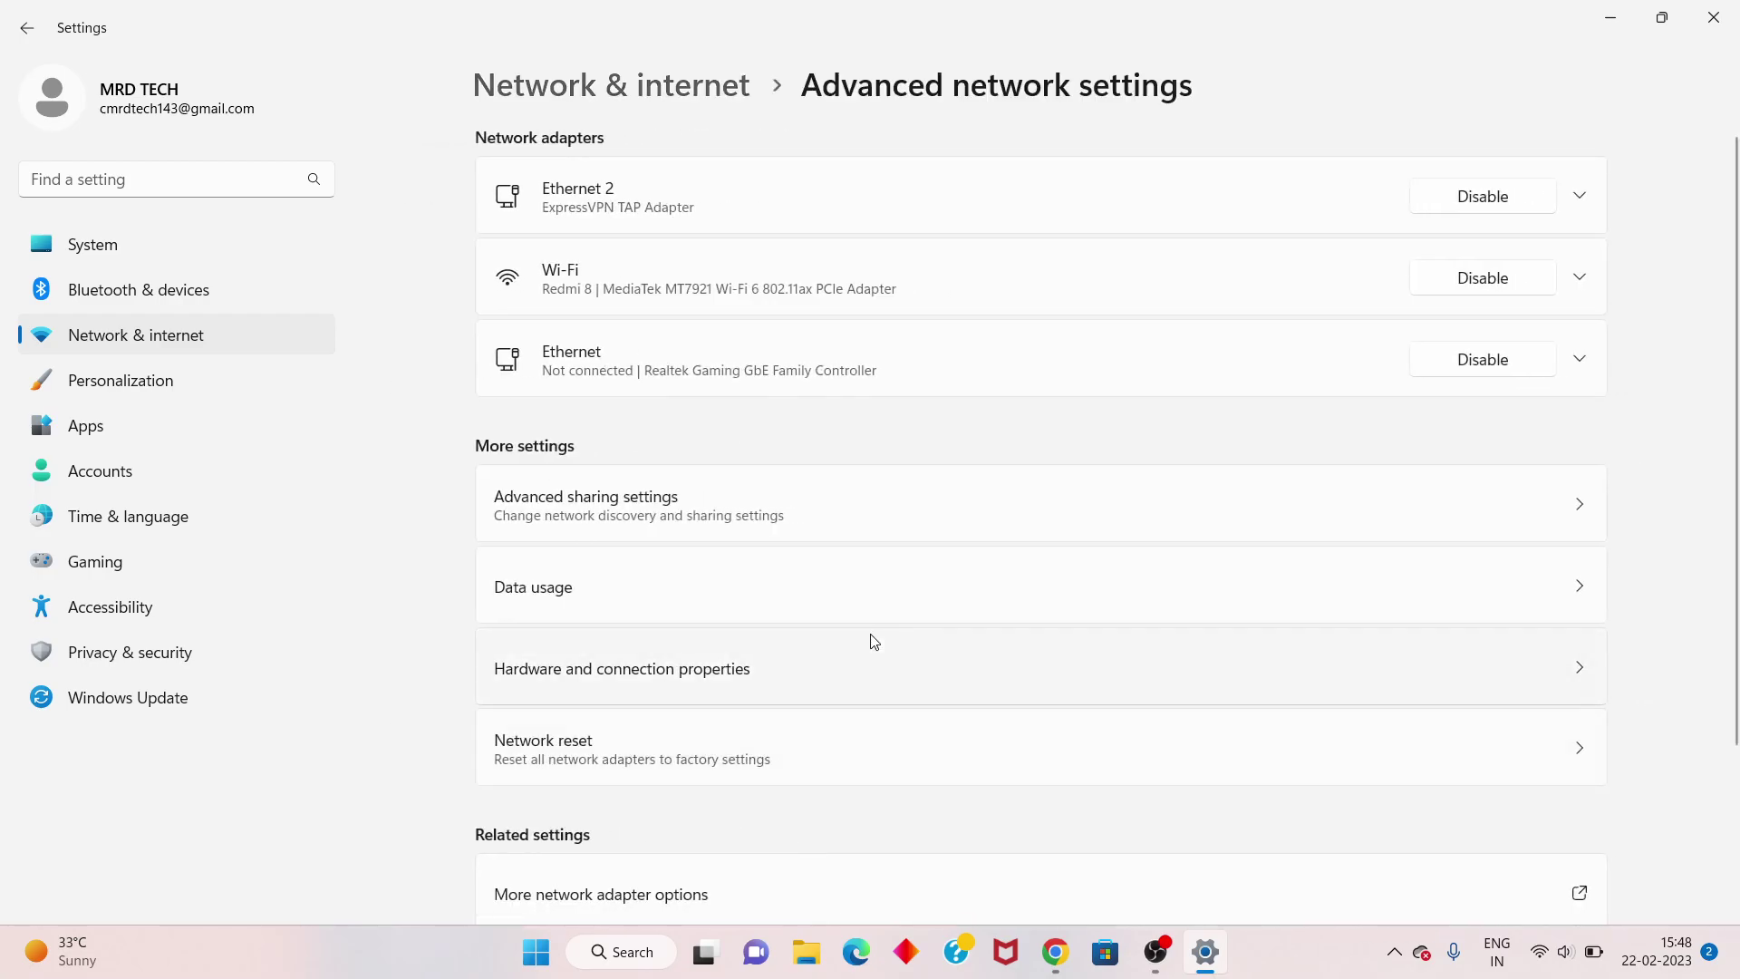
scroll(820, 755, "down", 1)
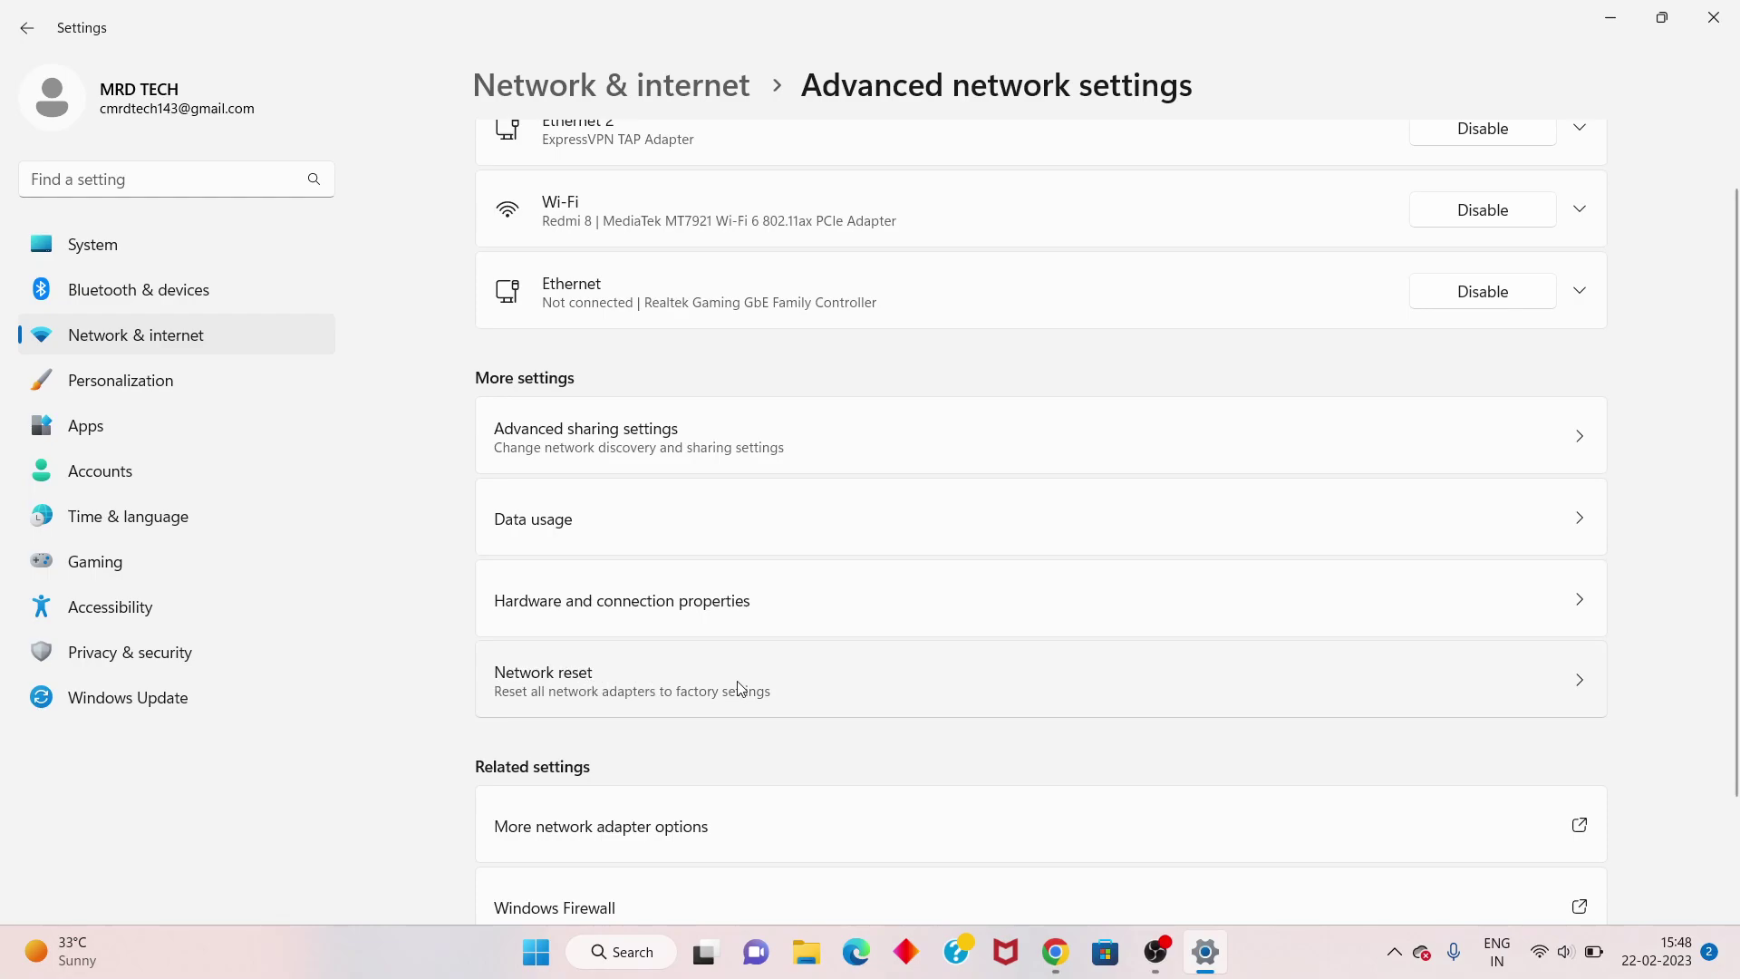
left_click(1108, 682)
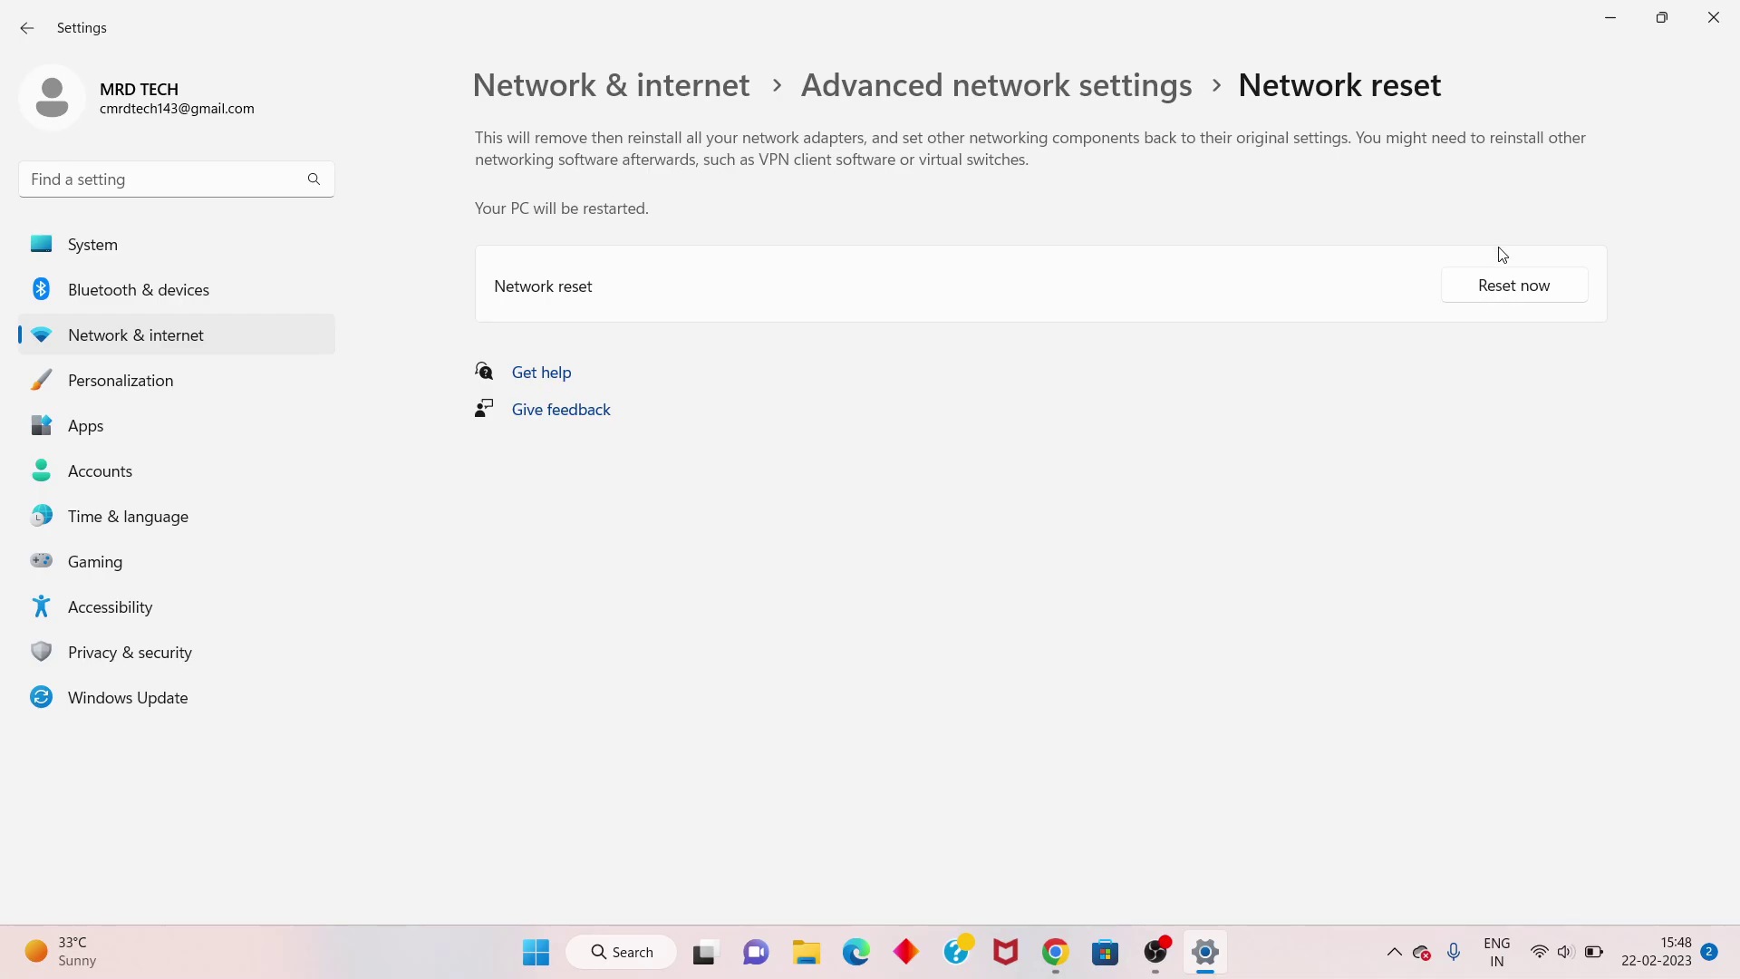
left_click(1716, 17)
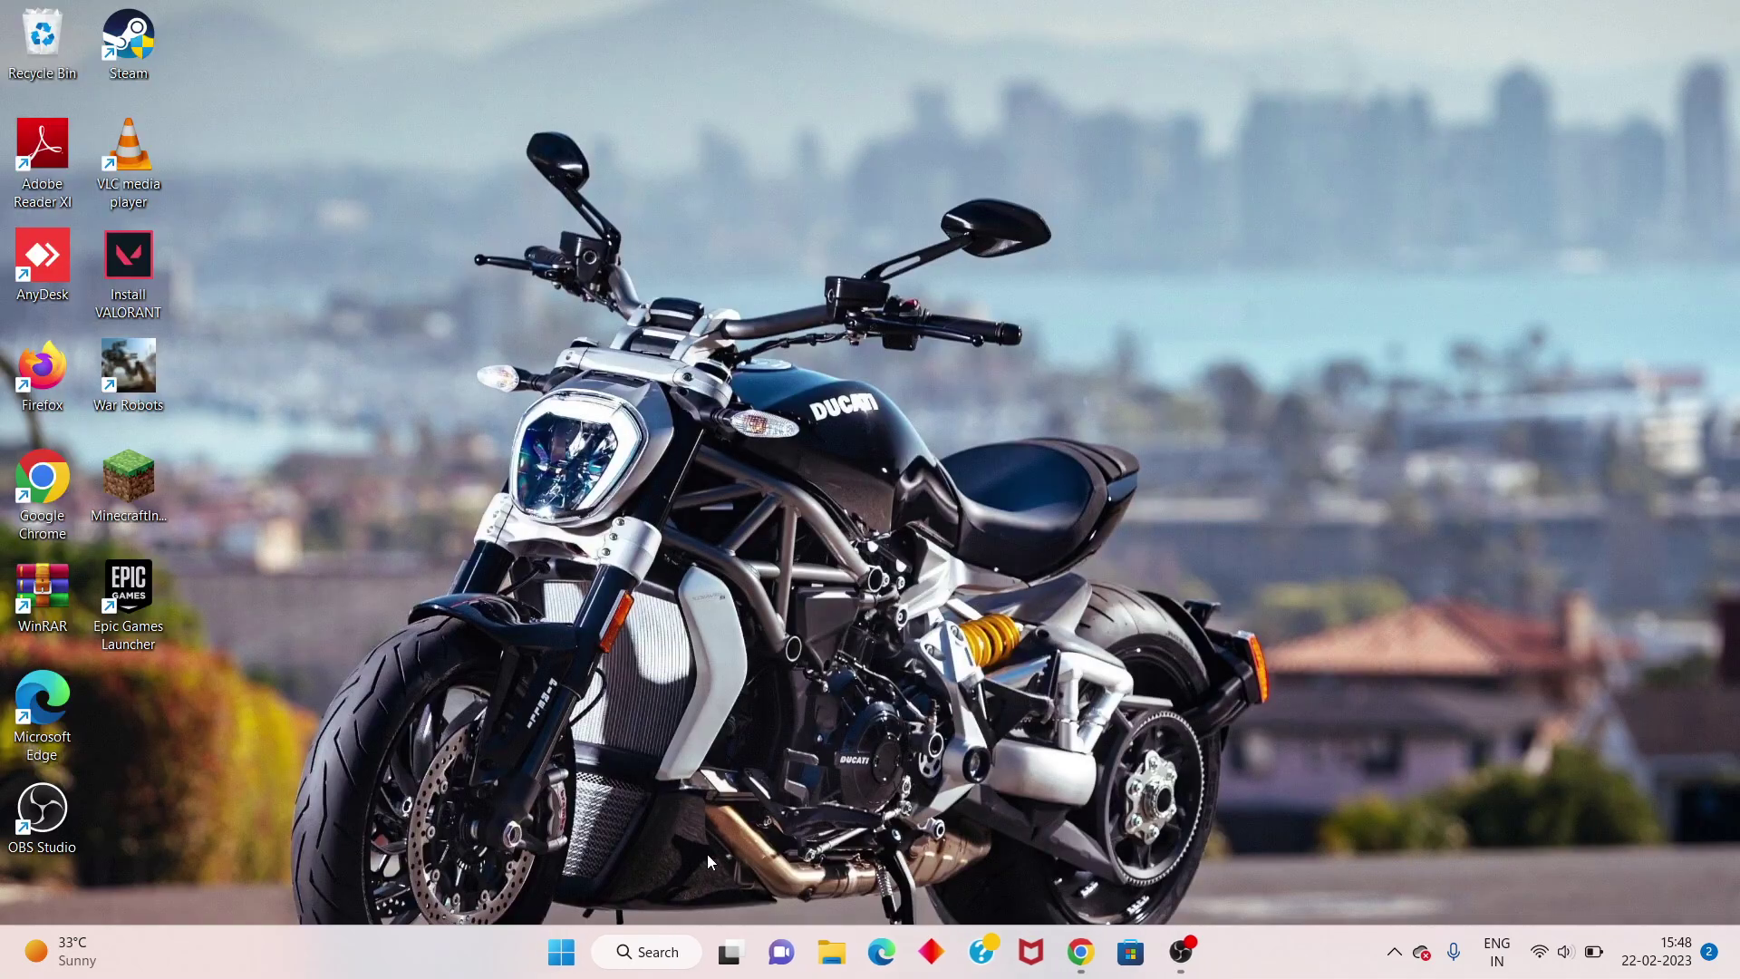
Step: Open Control Panel's Network Connections list via Network and Sharing Center's Change adapter settings
left_click(645, 965)
type("con")
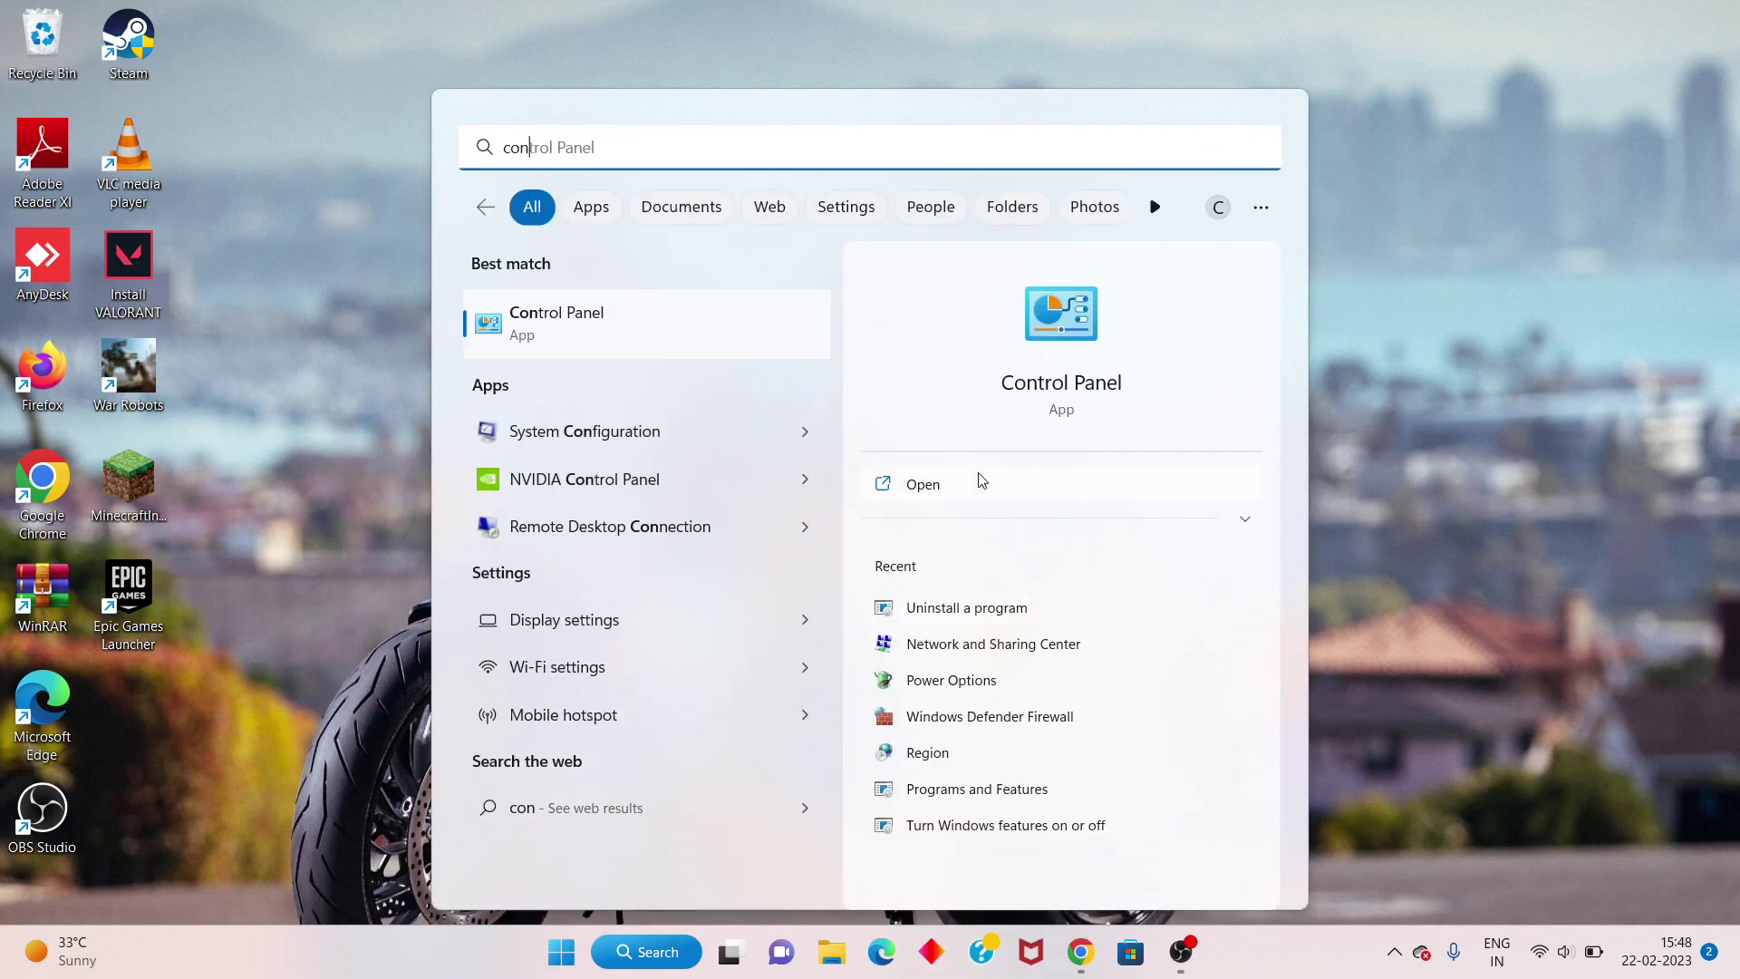
left_click(975, 487)
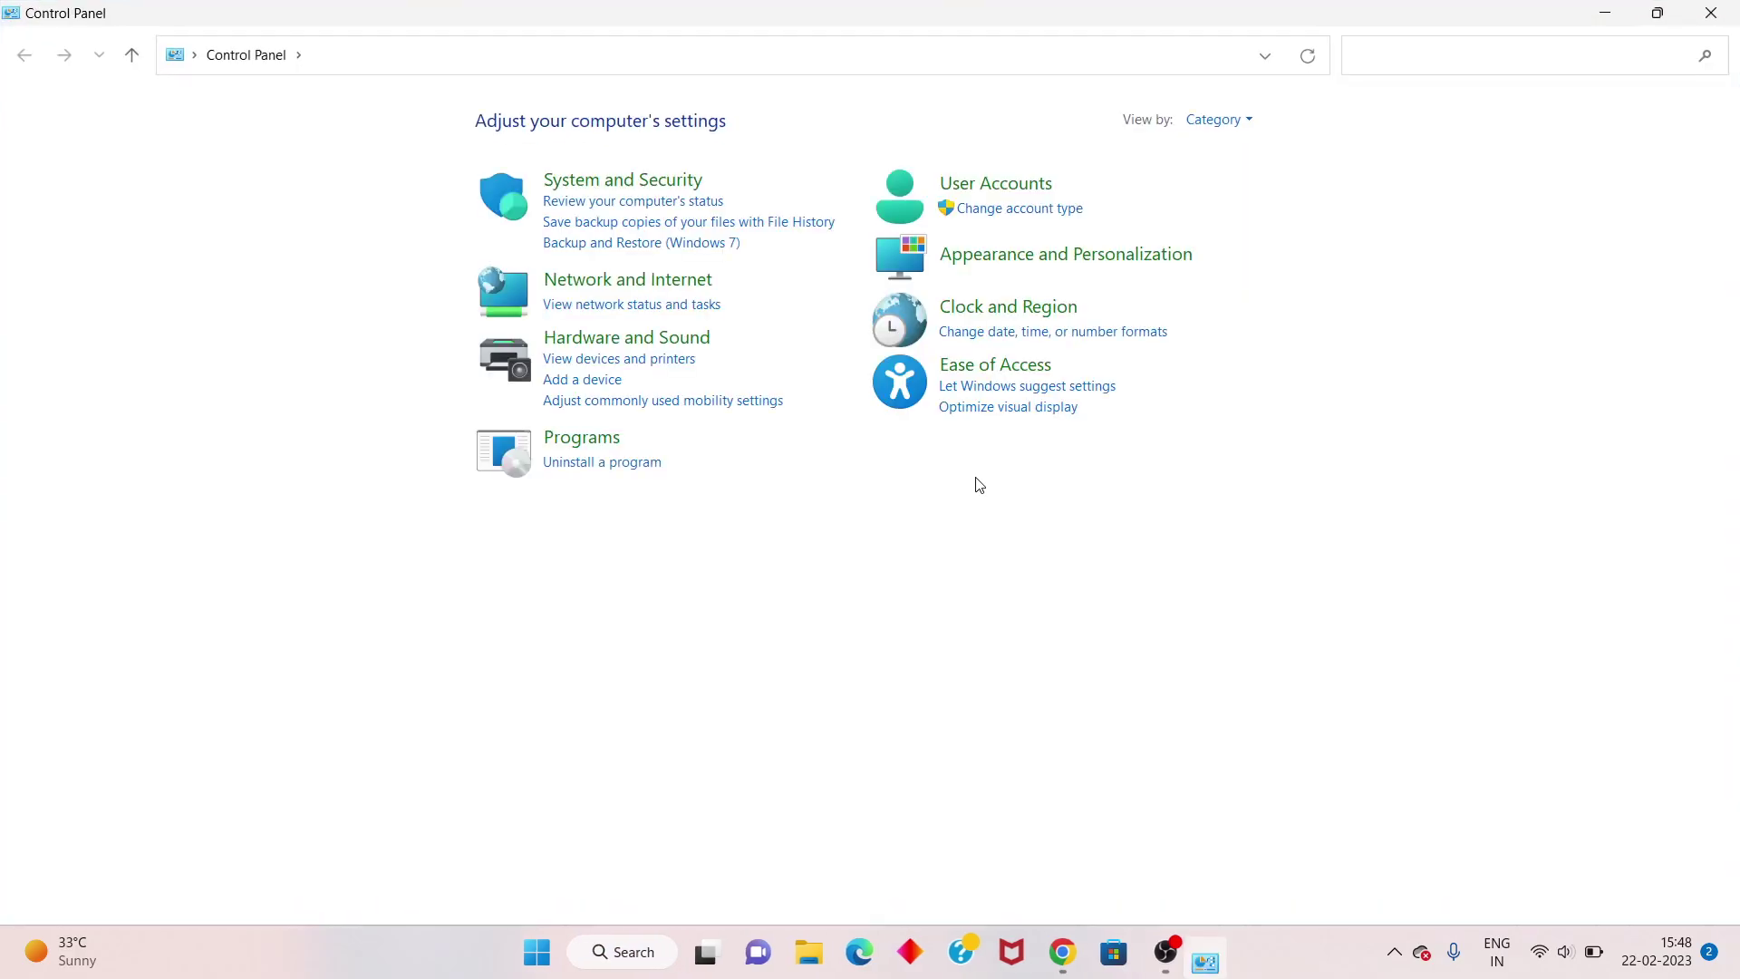
left_click(646, 289)
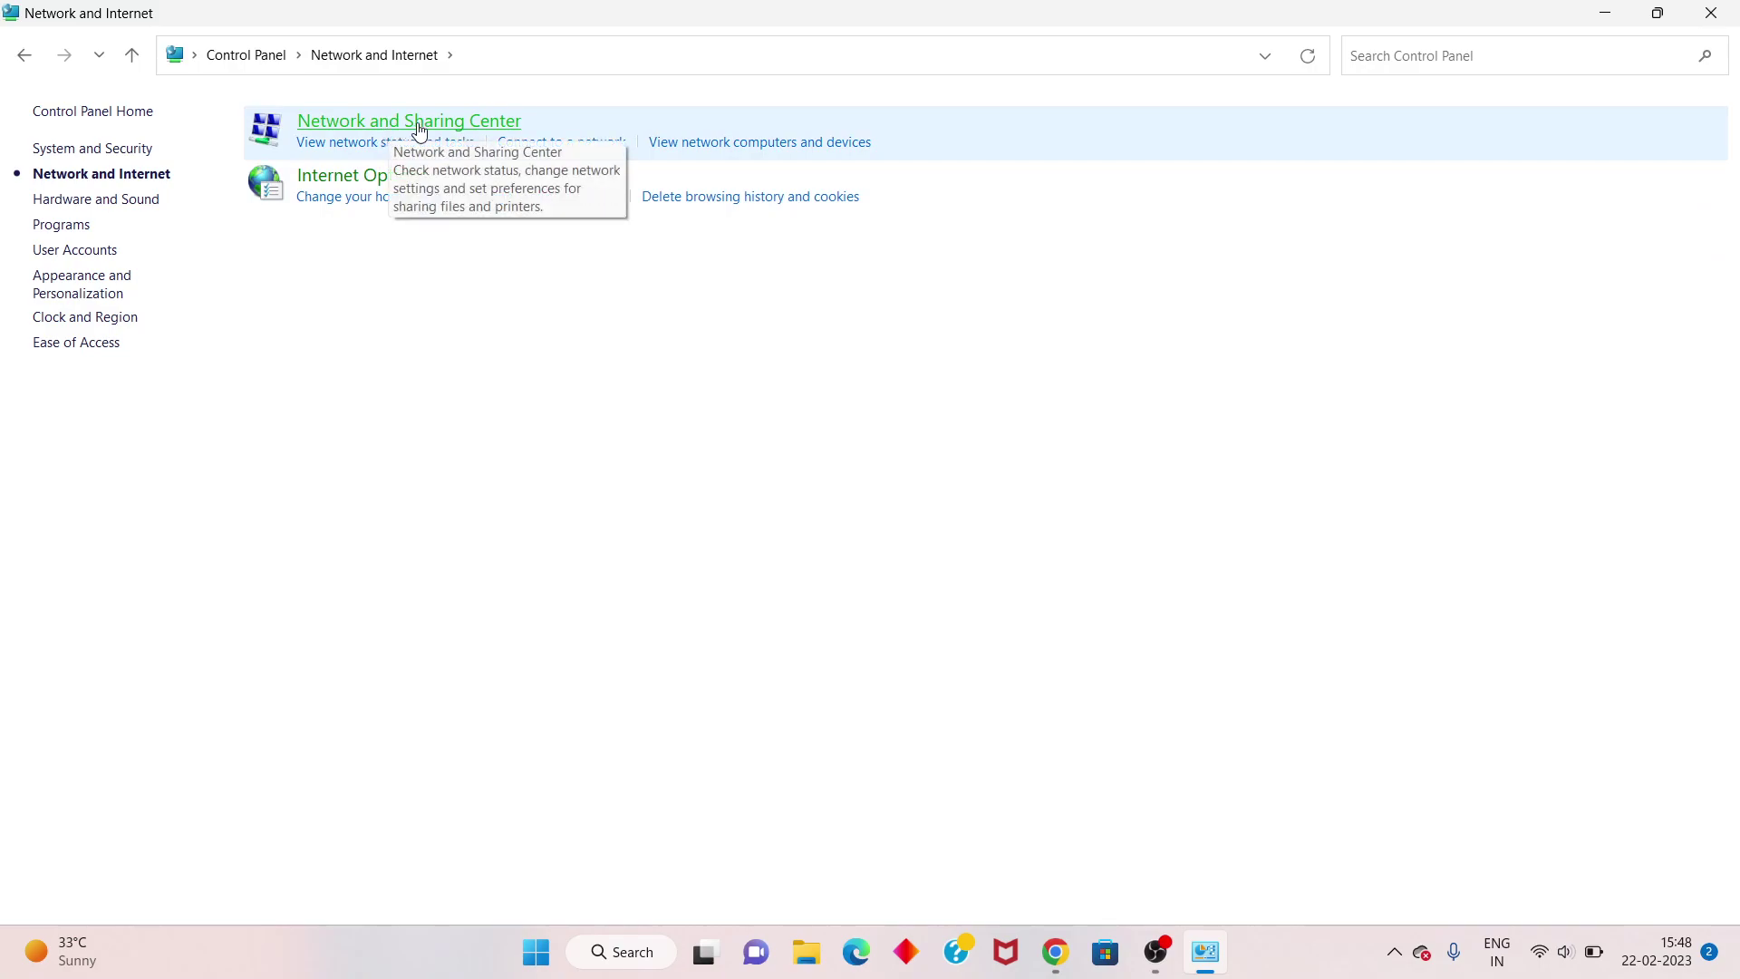
left_click(473, 123)
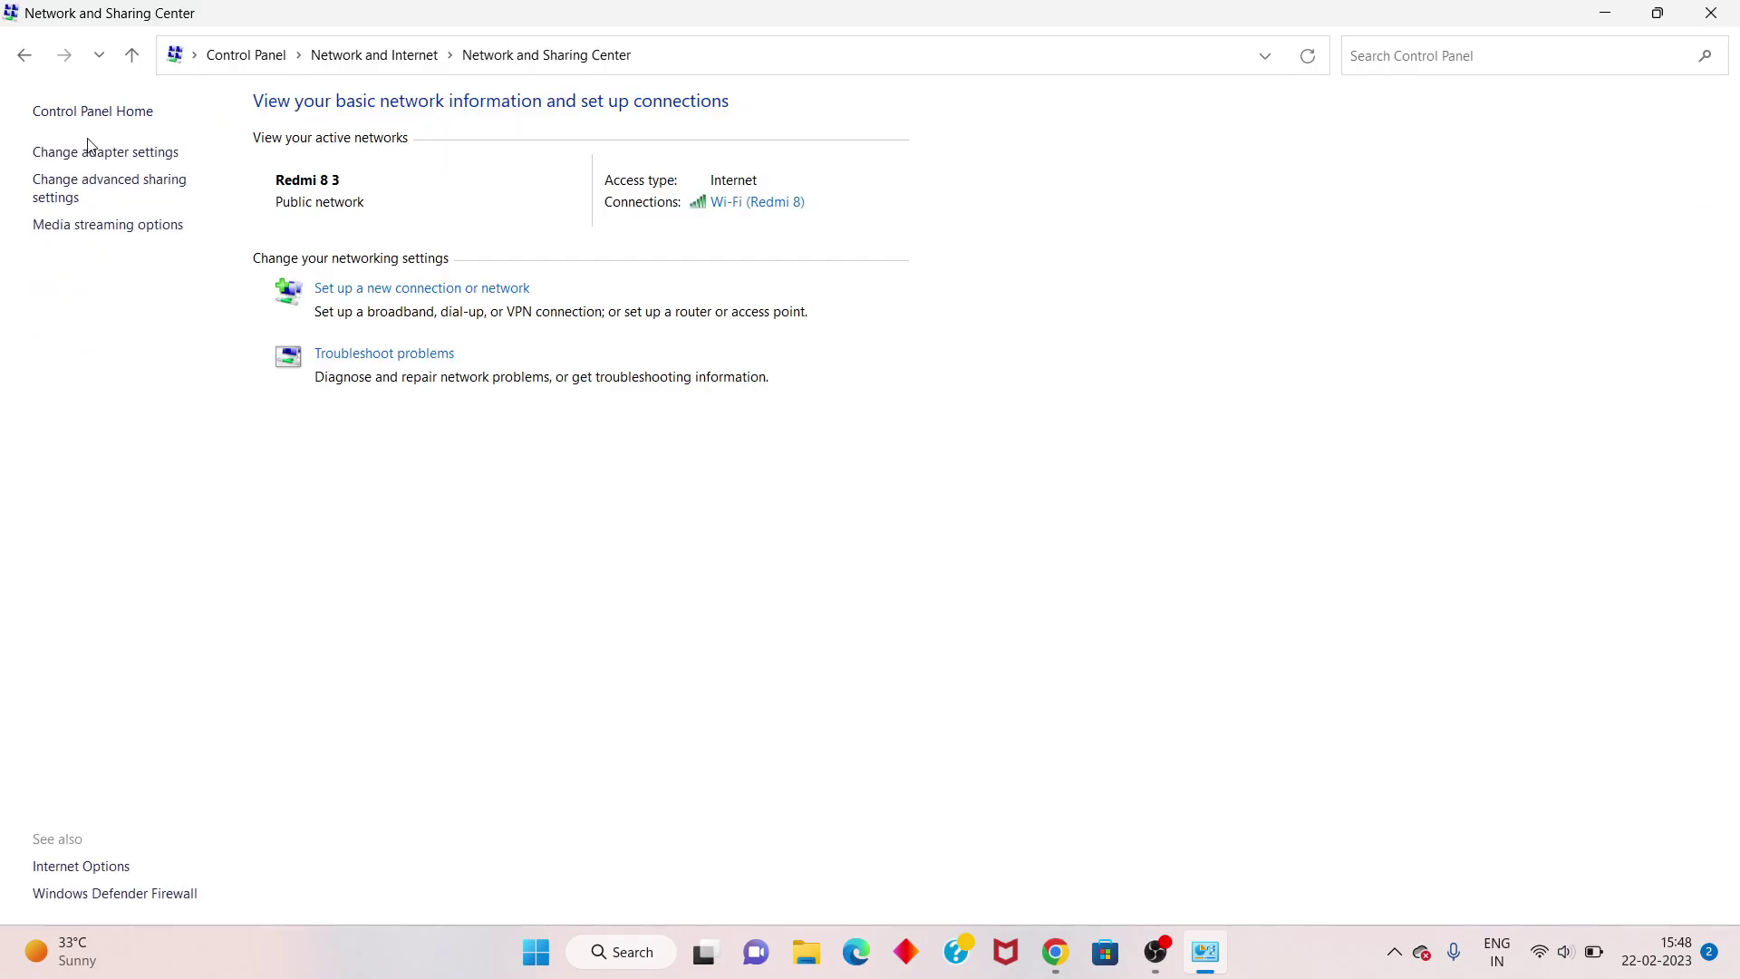
left_click(139, 154)
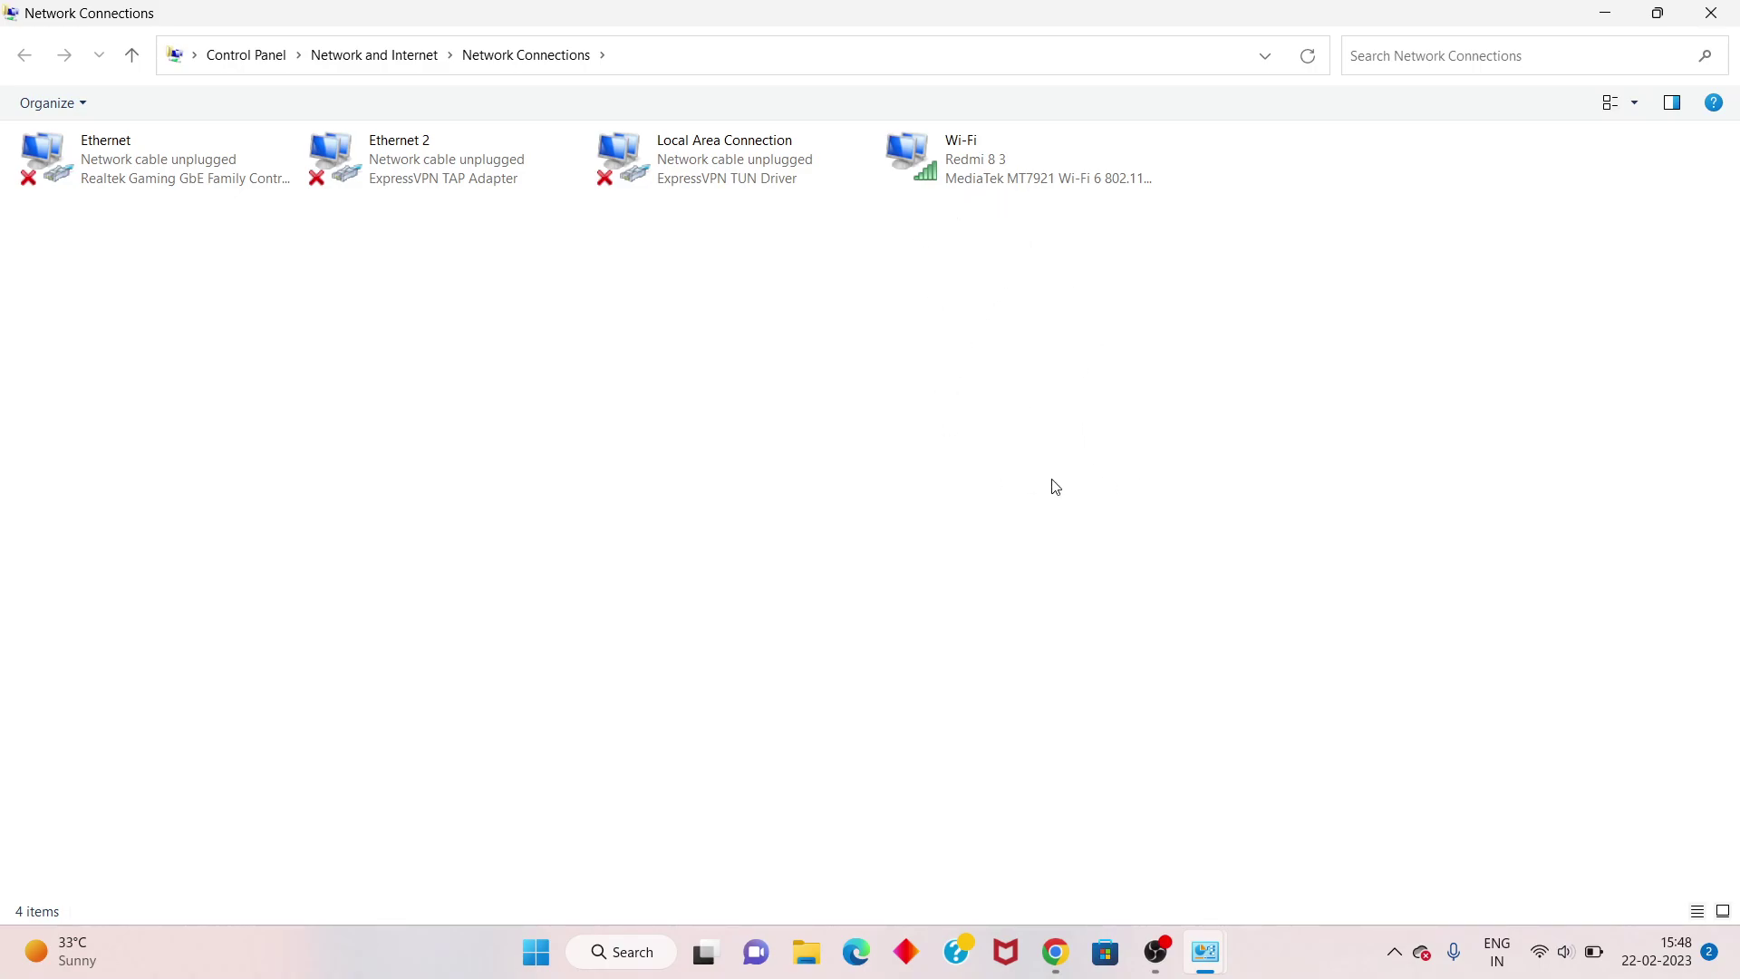
Step: Disable the Wi-Fi adapter, then re-enable it
right_click(993, 168)
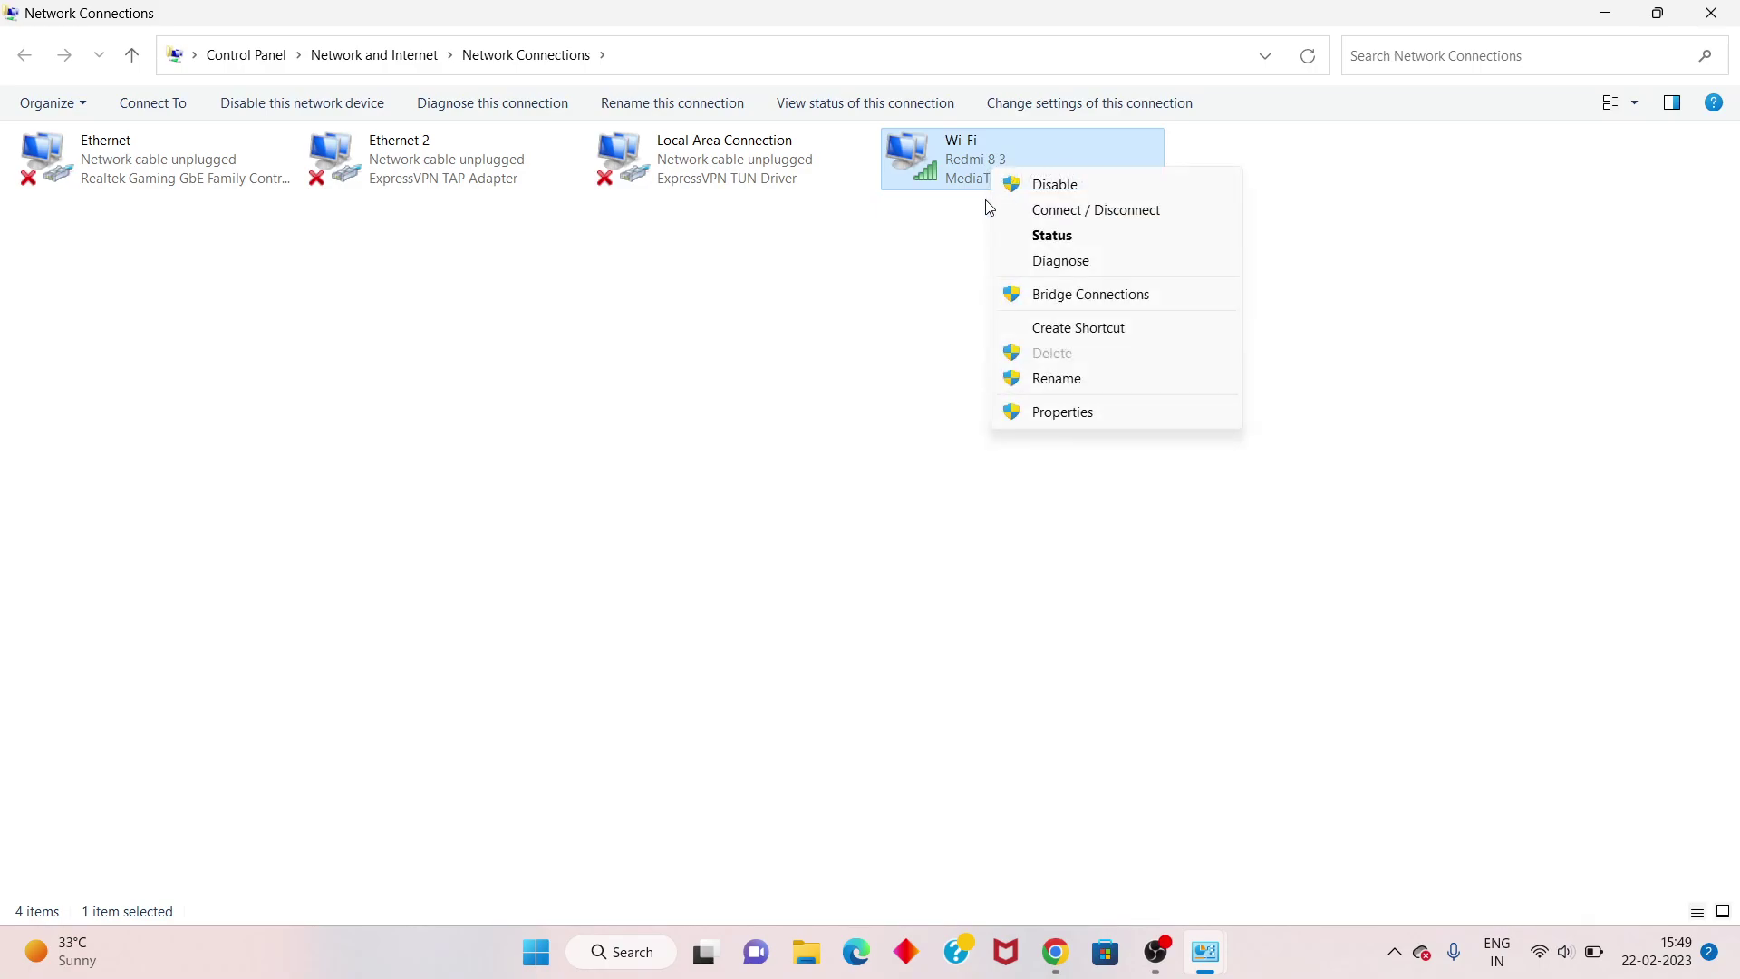
left_click(1101, 183)
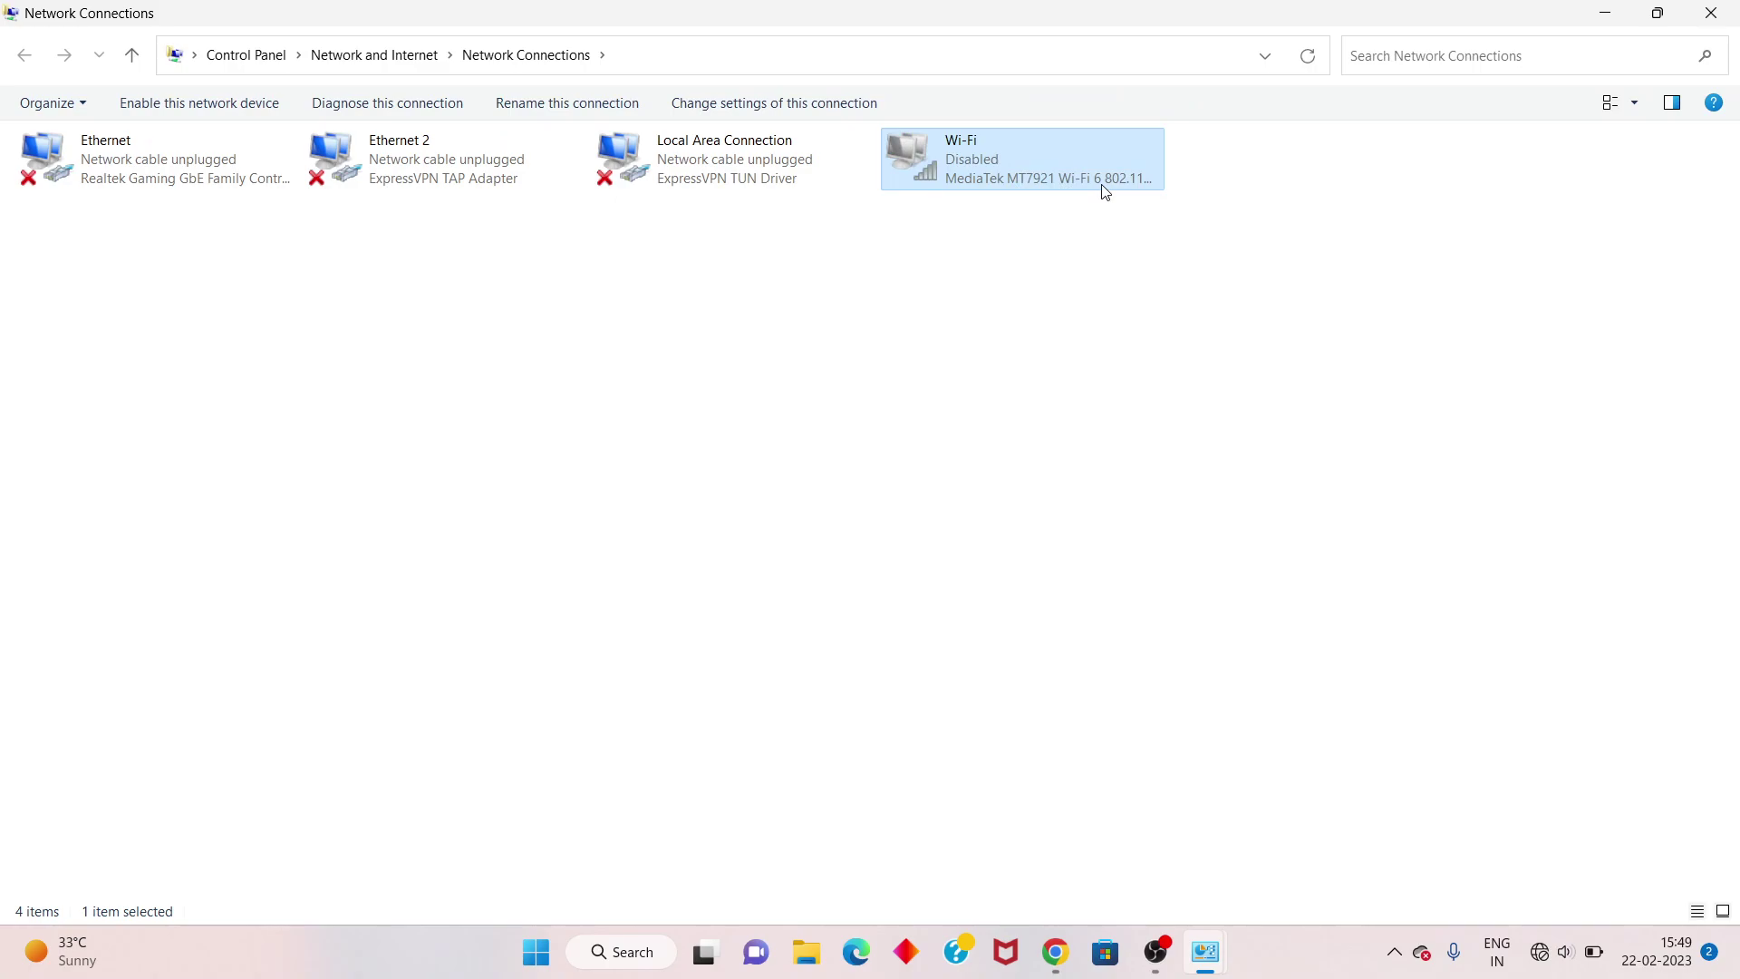
right_click(1006, 194)
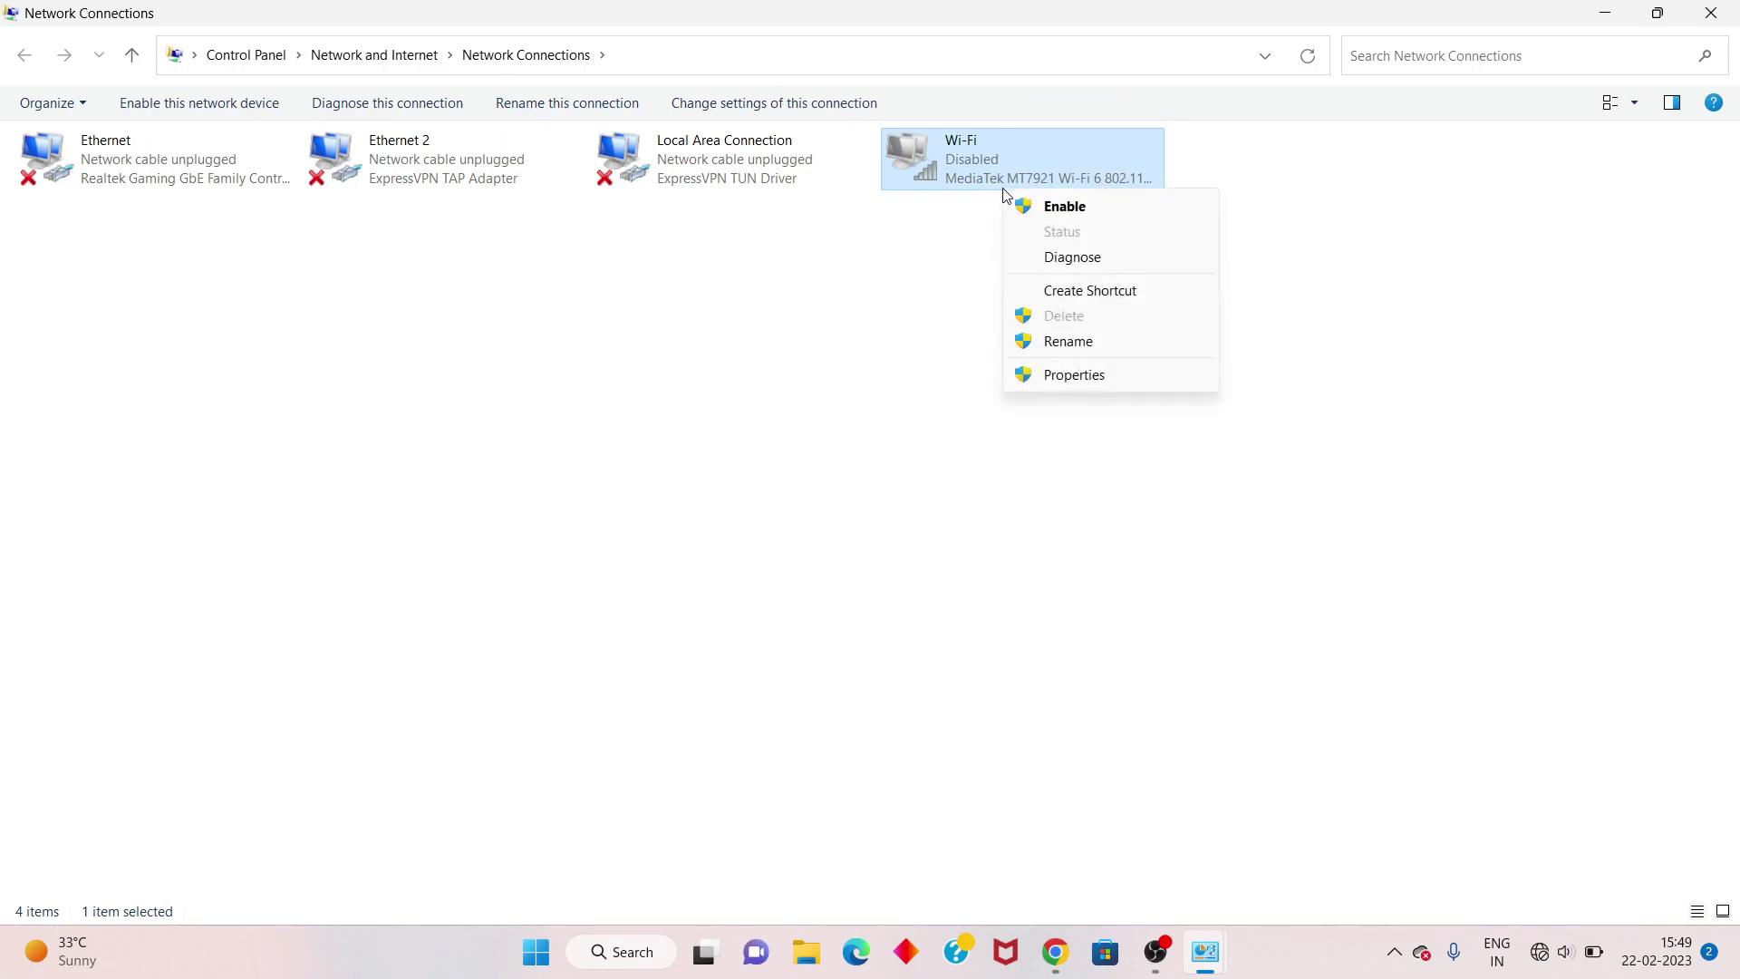
left_click(1087, 214)
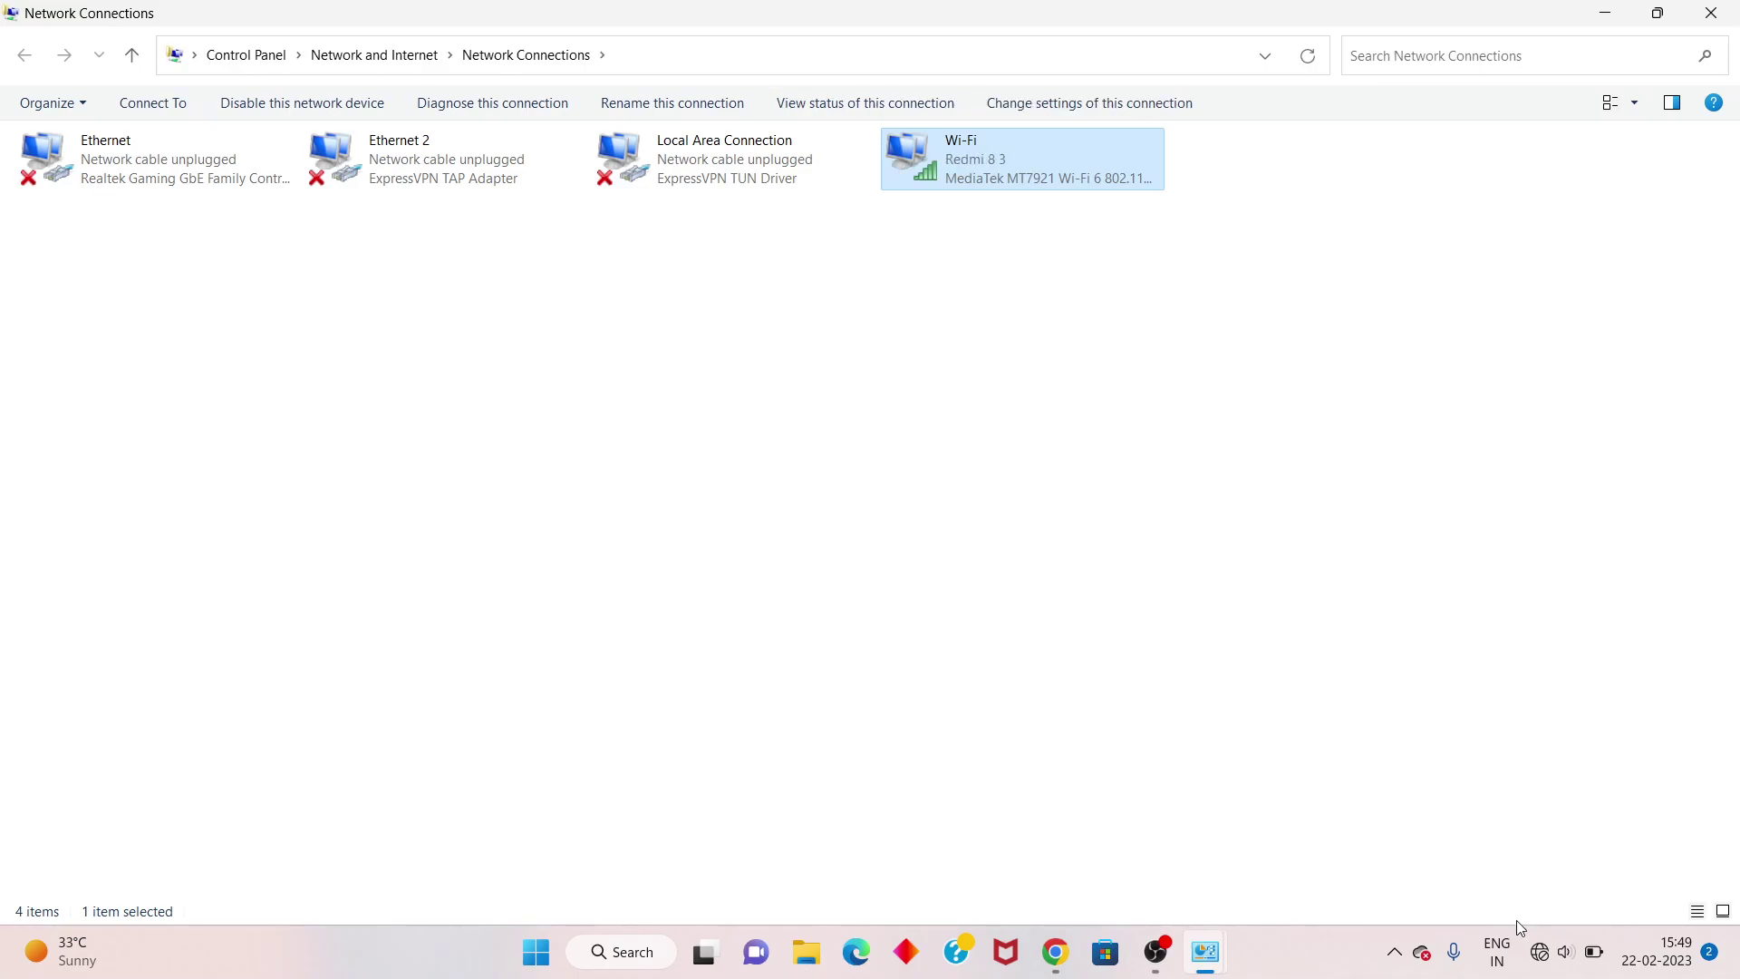
Step: Confirm the Wi-Fi connection in Quick Settings, then close Network Connections and Network and Sharing Center
left_click(1550, 952)
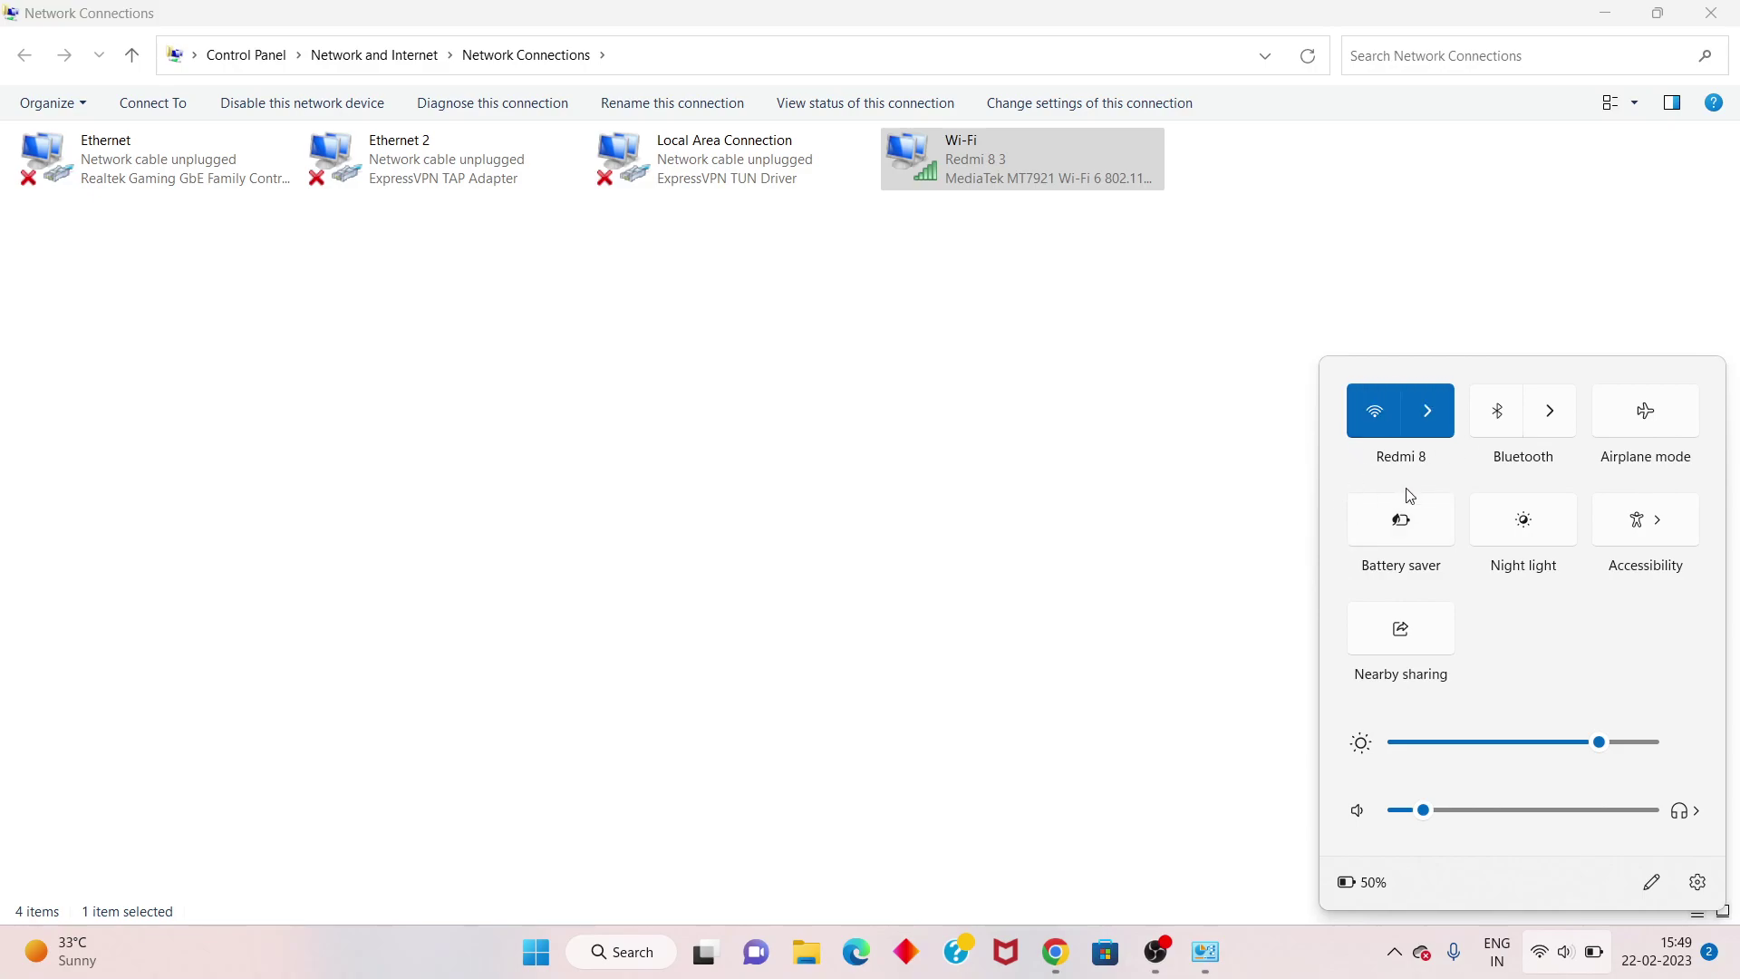
left_click(1016, 601)
left_click(1731, 8)
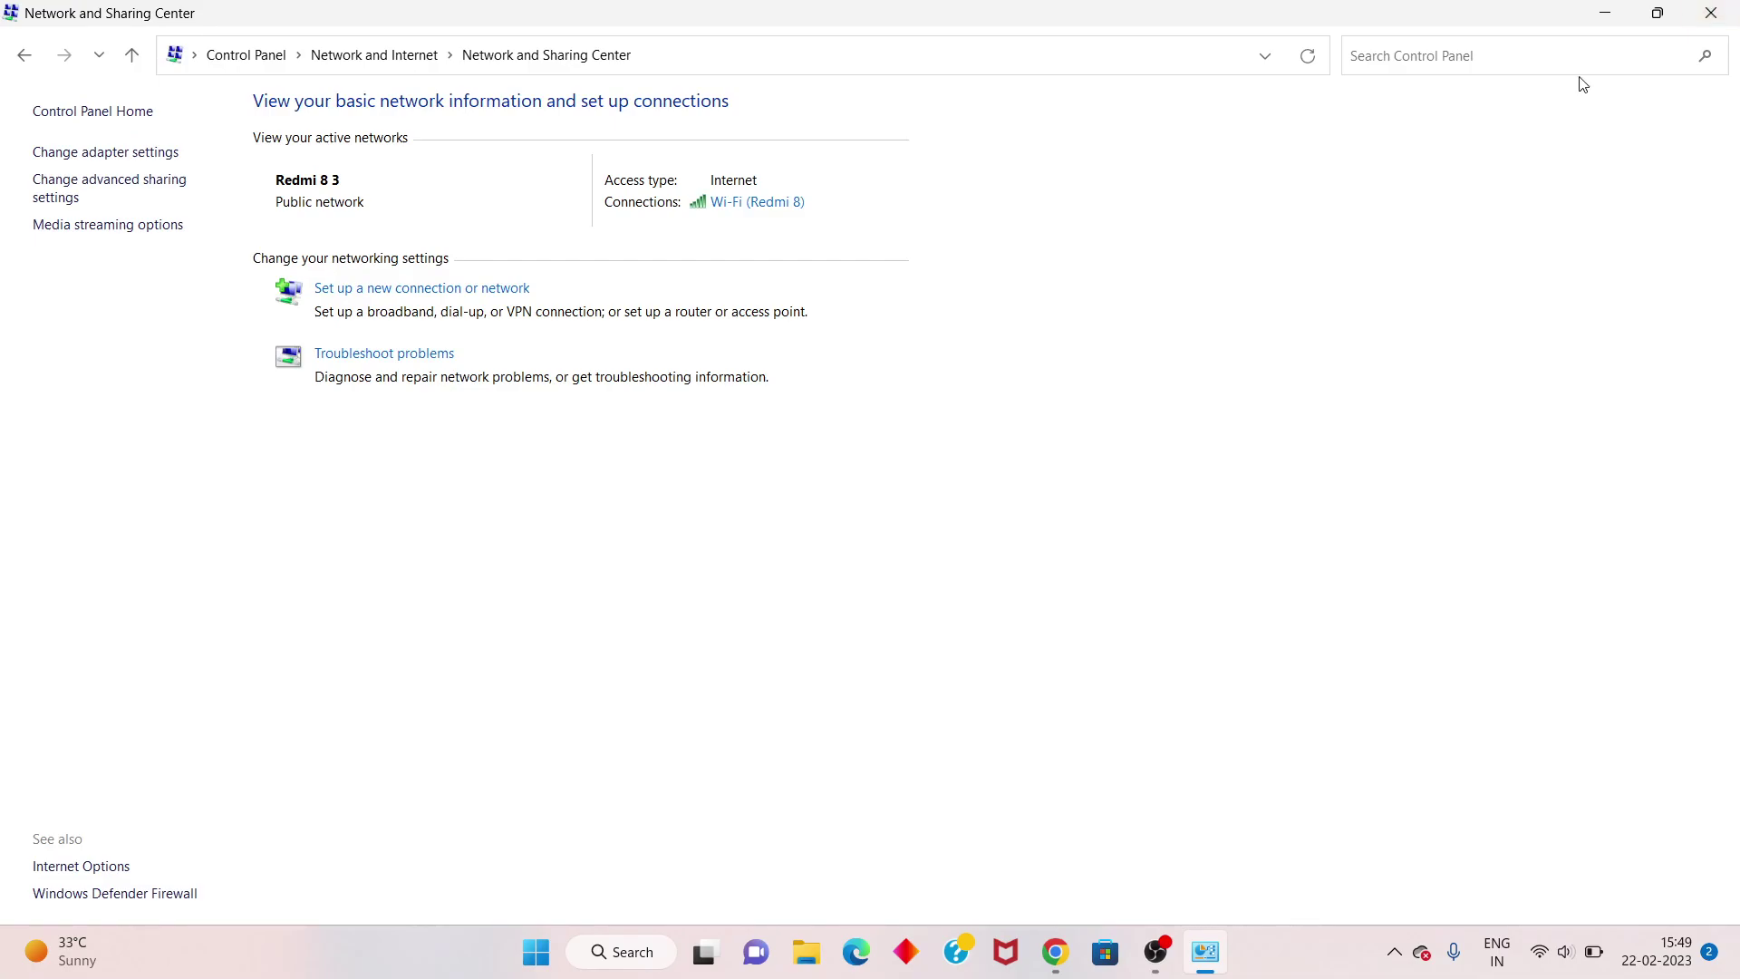
left_click(1727, 9)
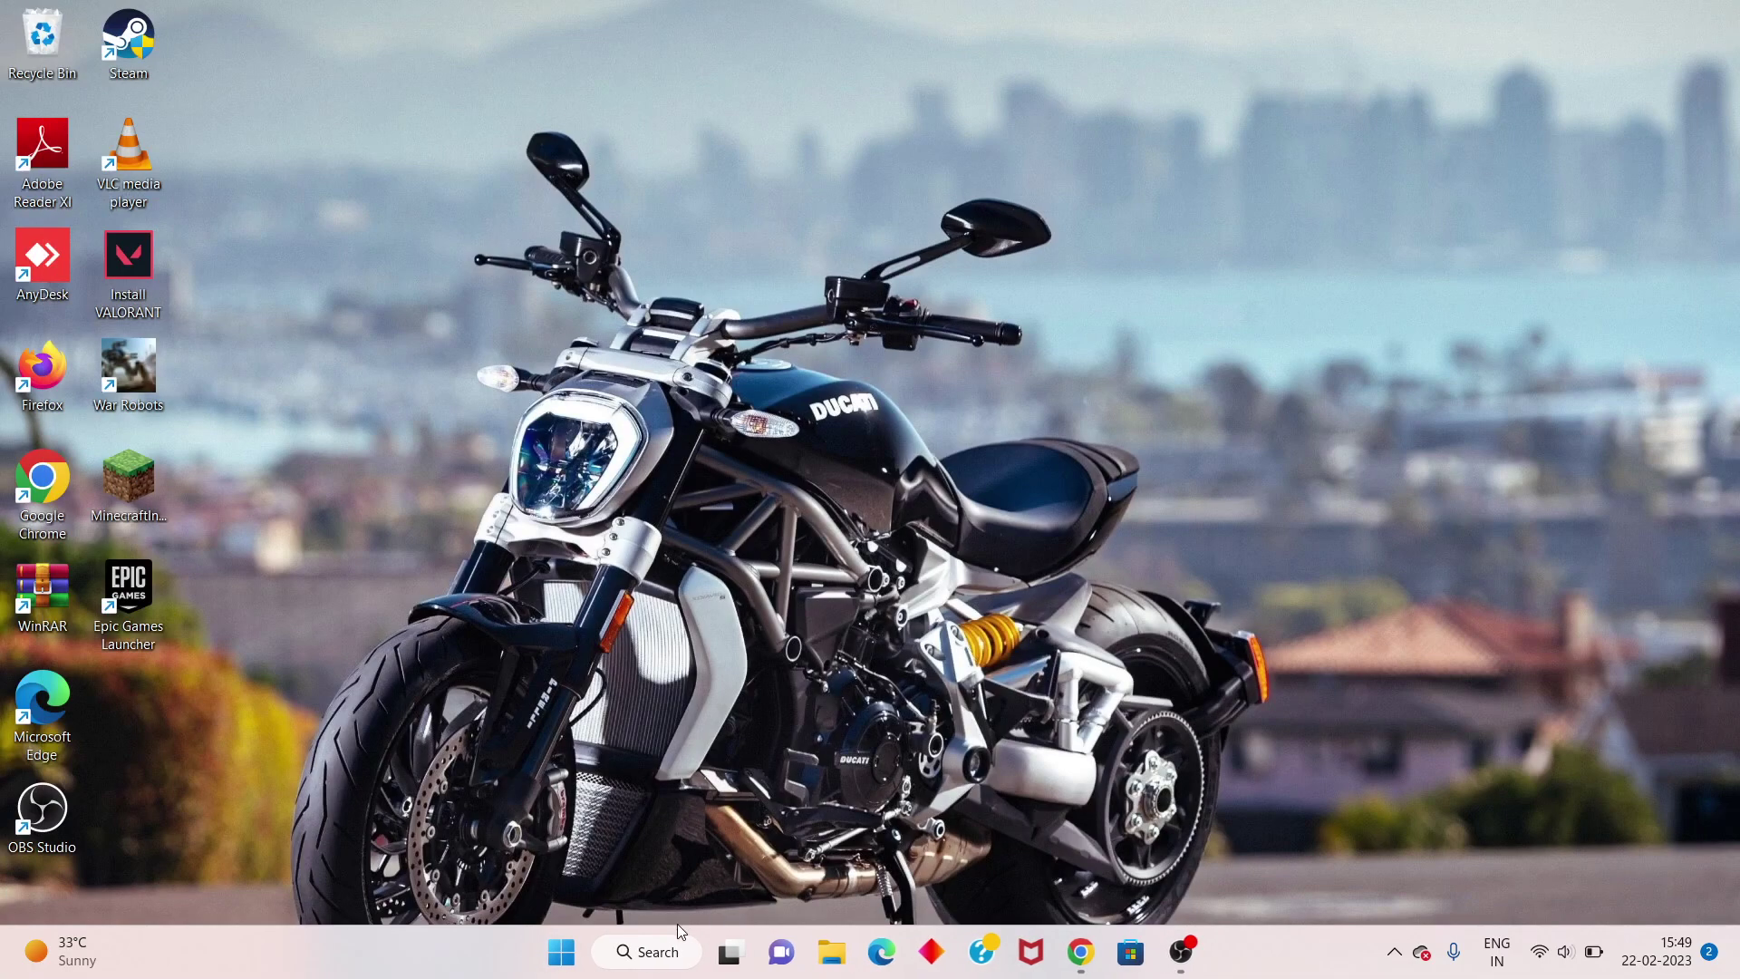
Step: Open Settings > Troubleshoot > Other troubleshooters and run the Network Adapter troubleshooter
left_click(648, 953)
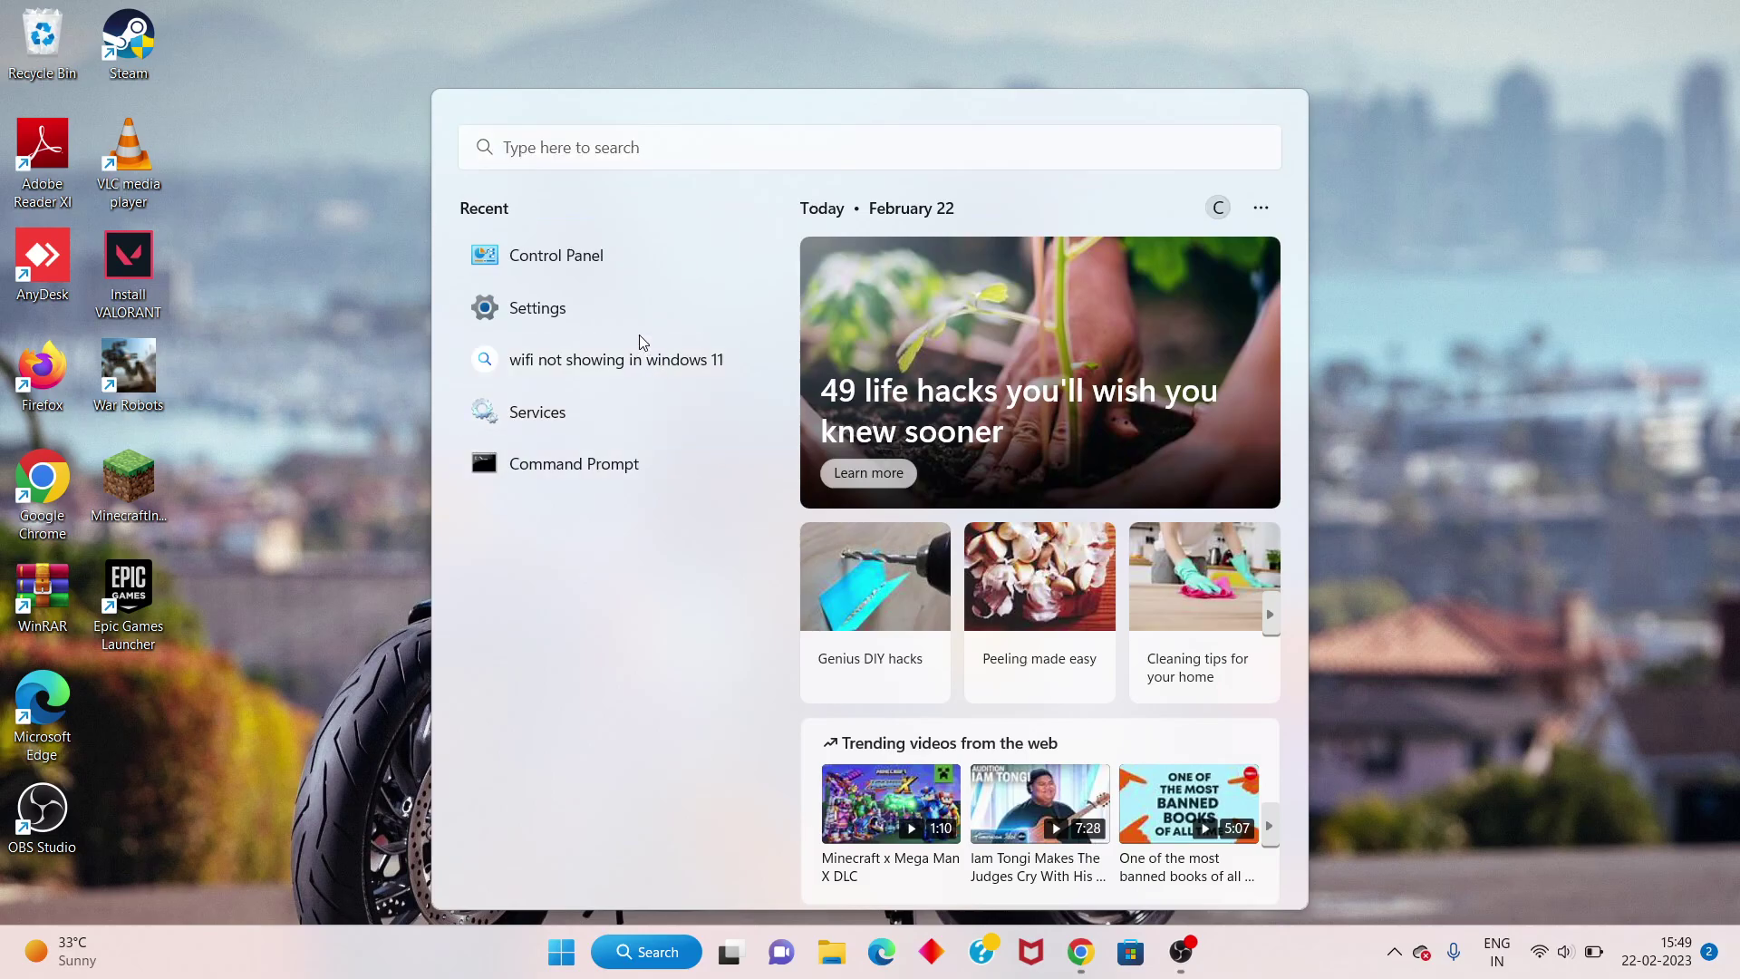
left_click(658, 306)
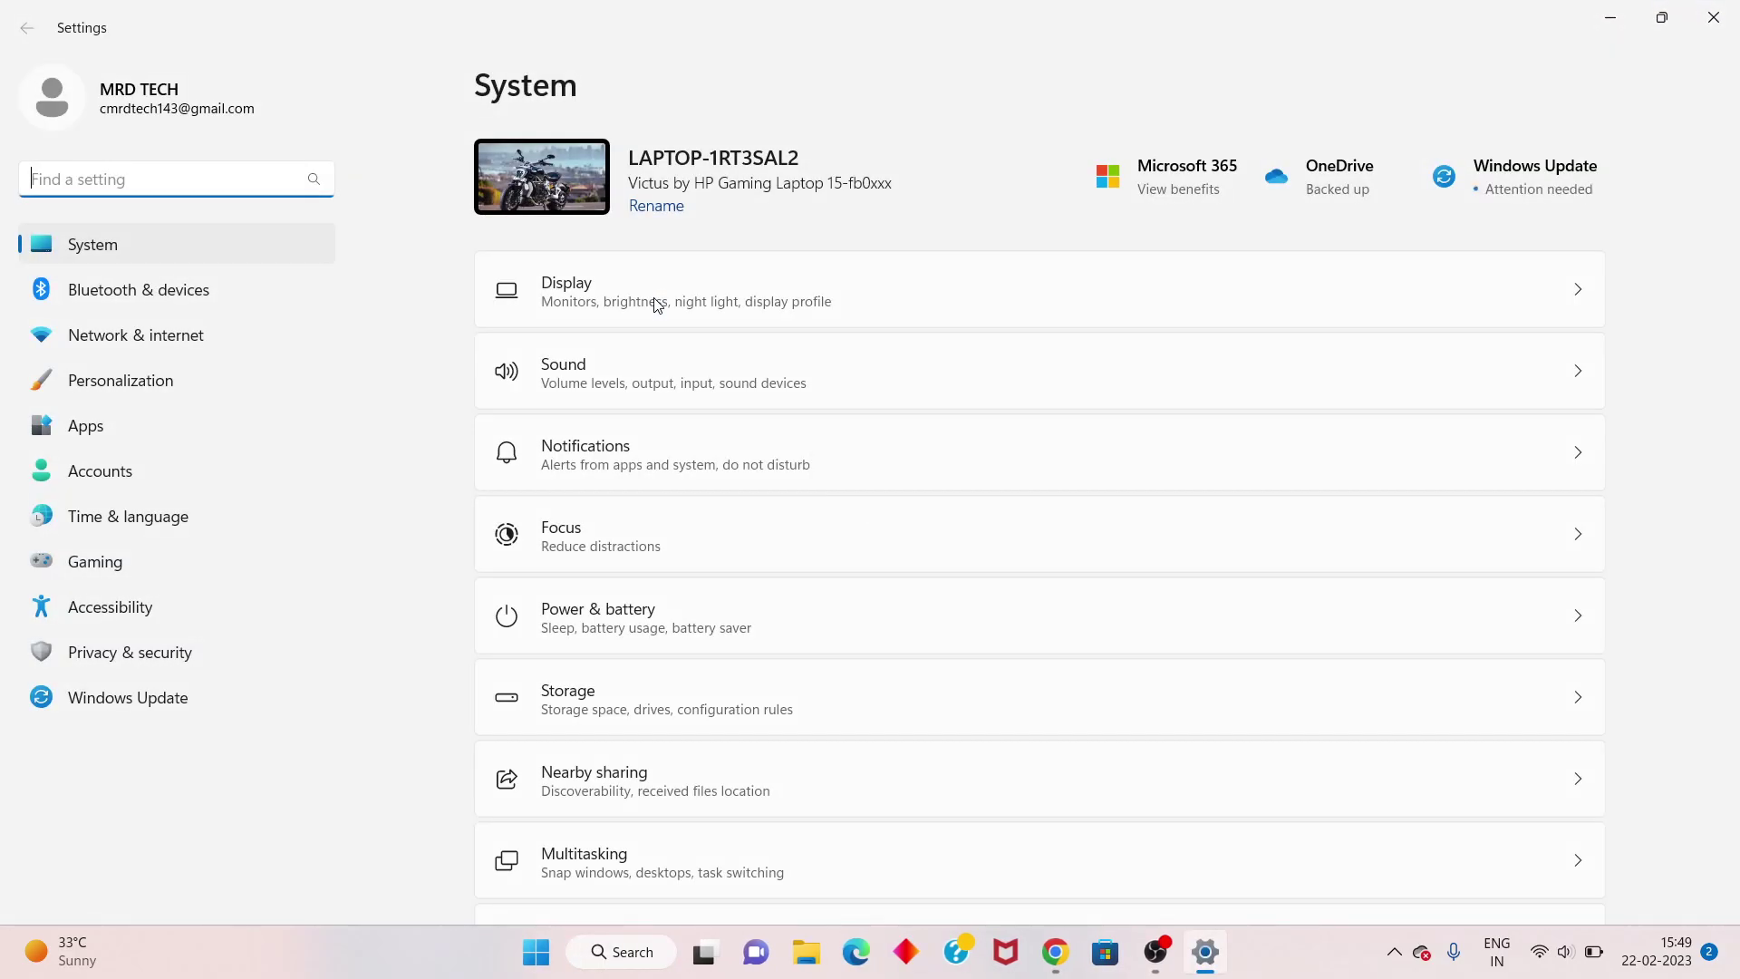
scroll(595, 658, "down", 3)
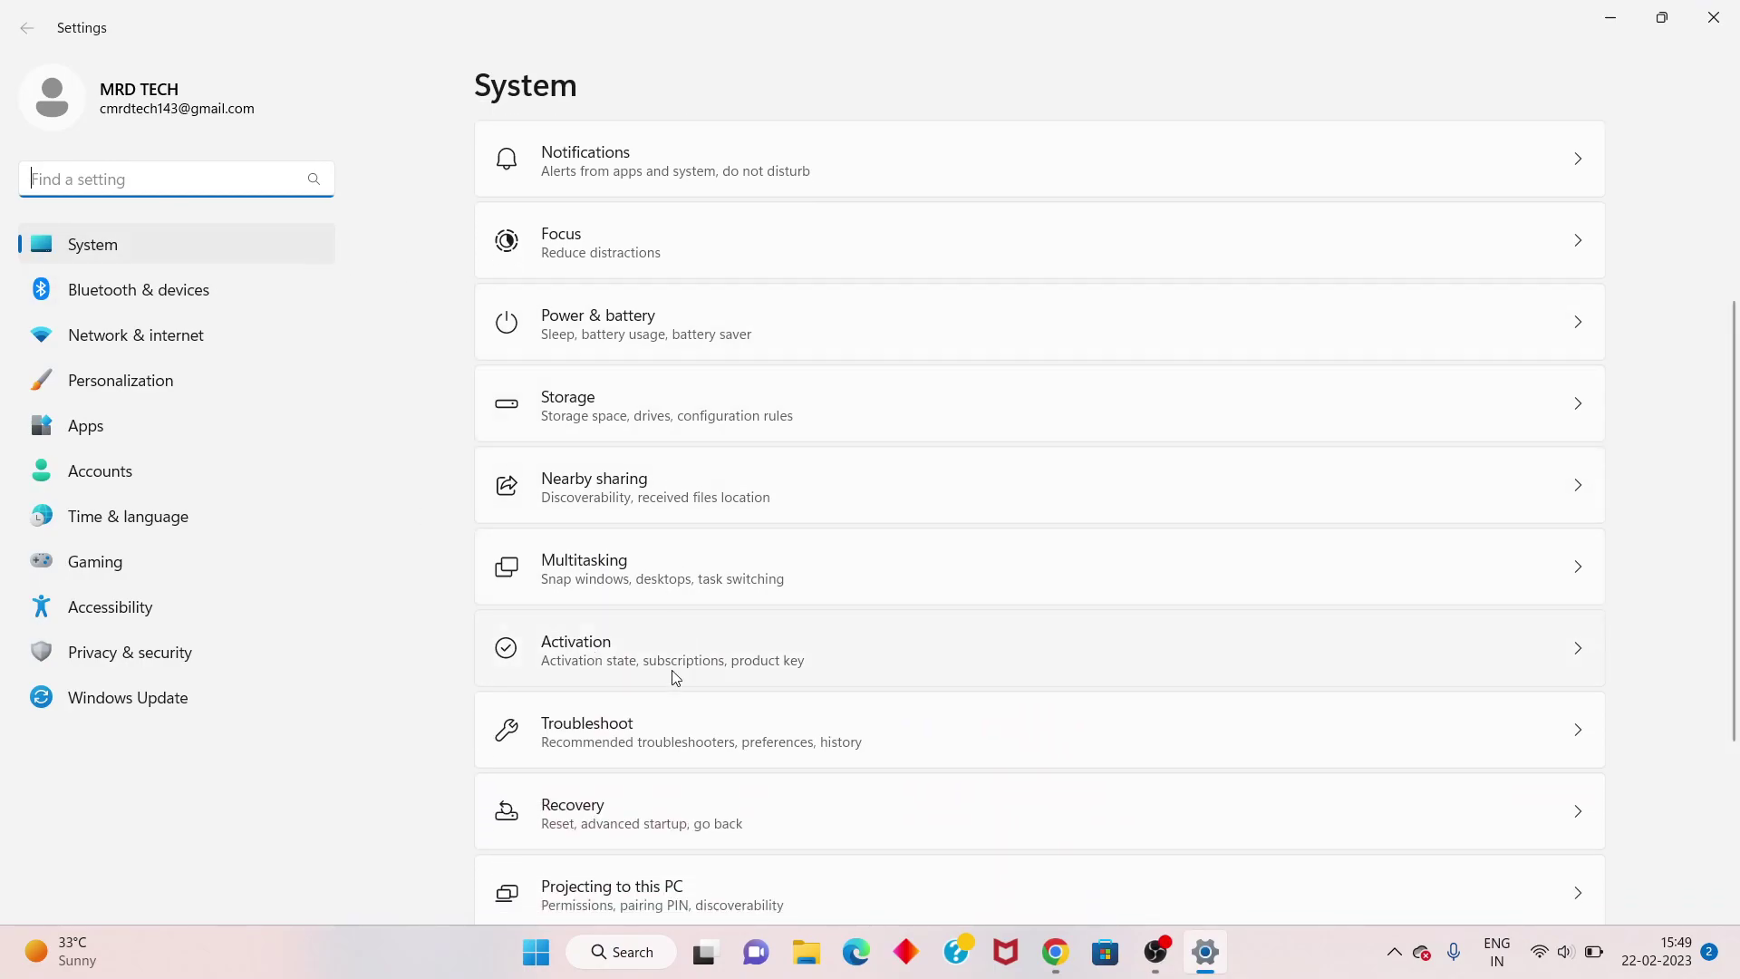
left_click(723, 748)
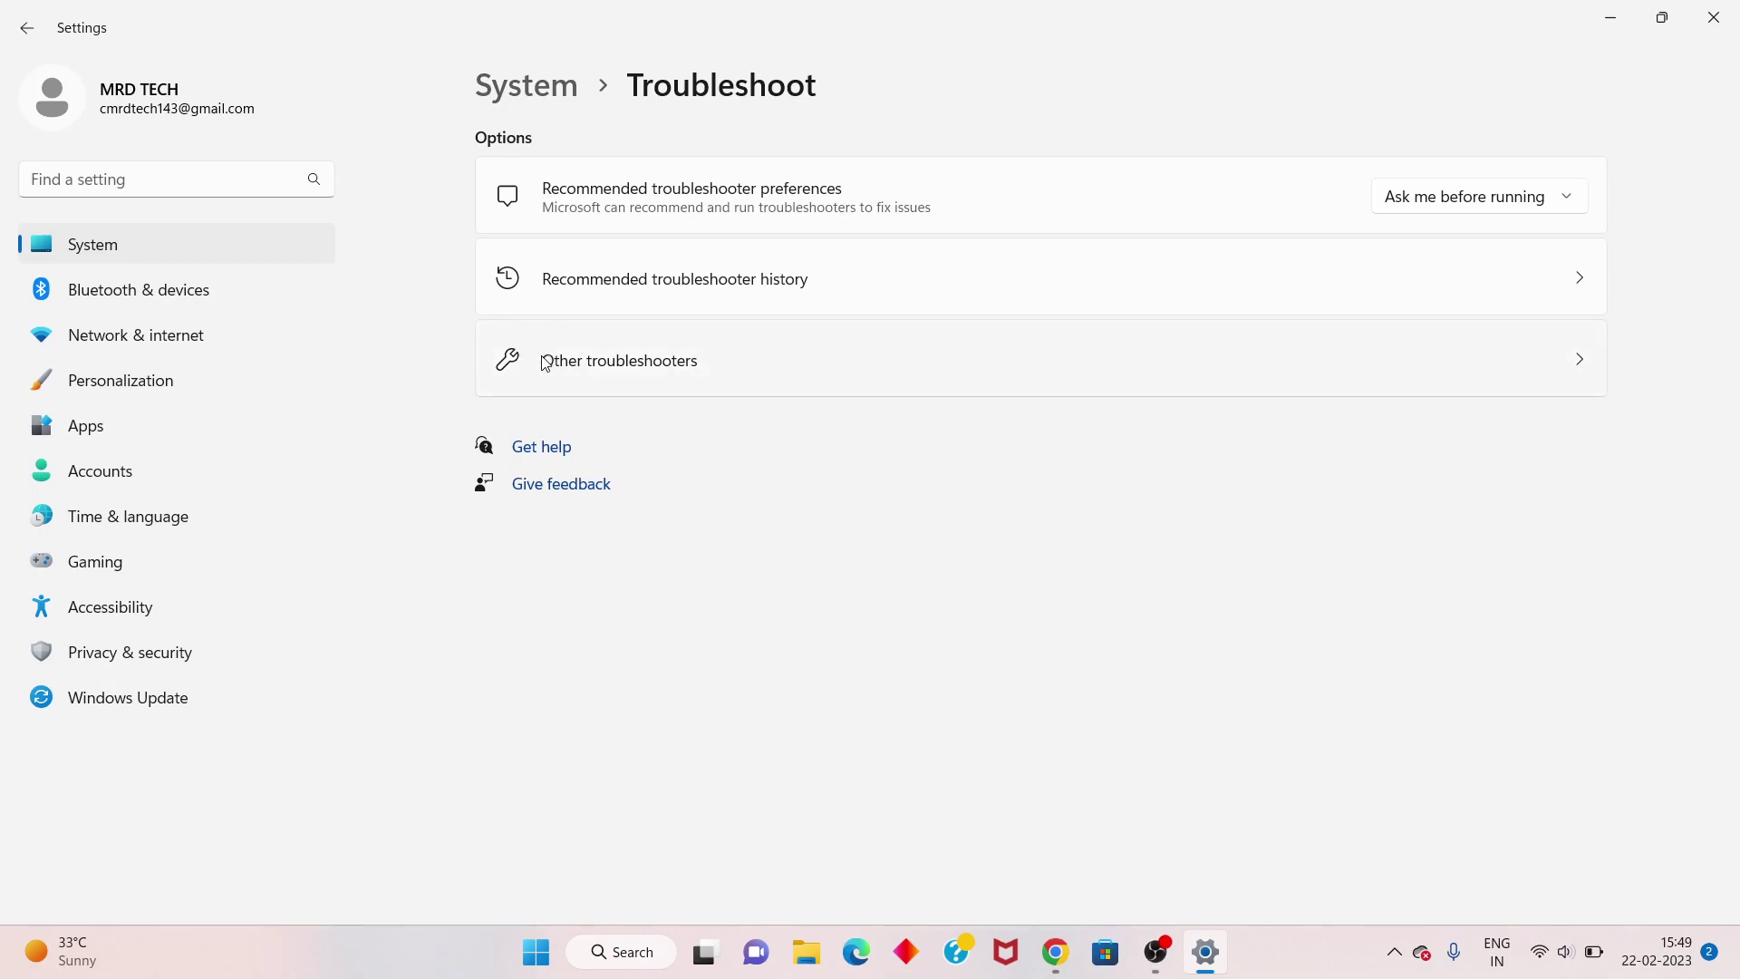
left_click(785, 364)
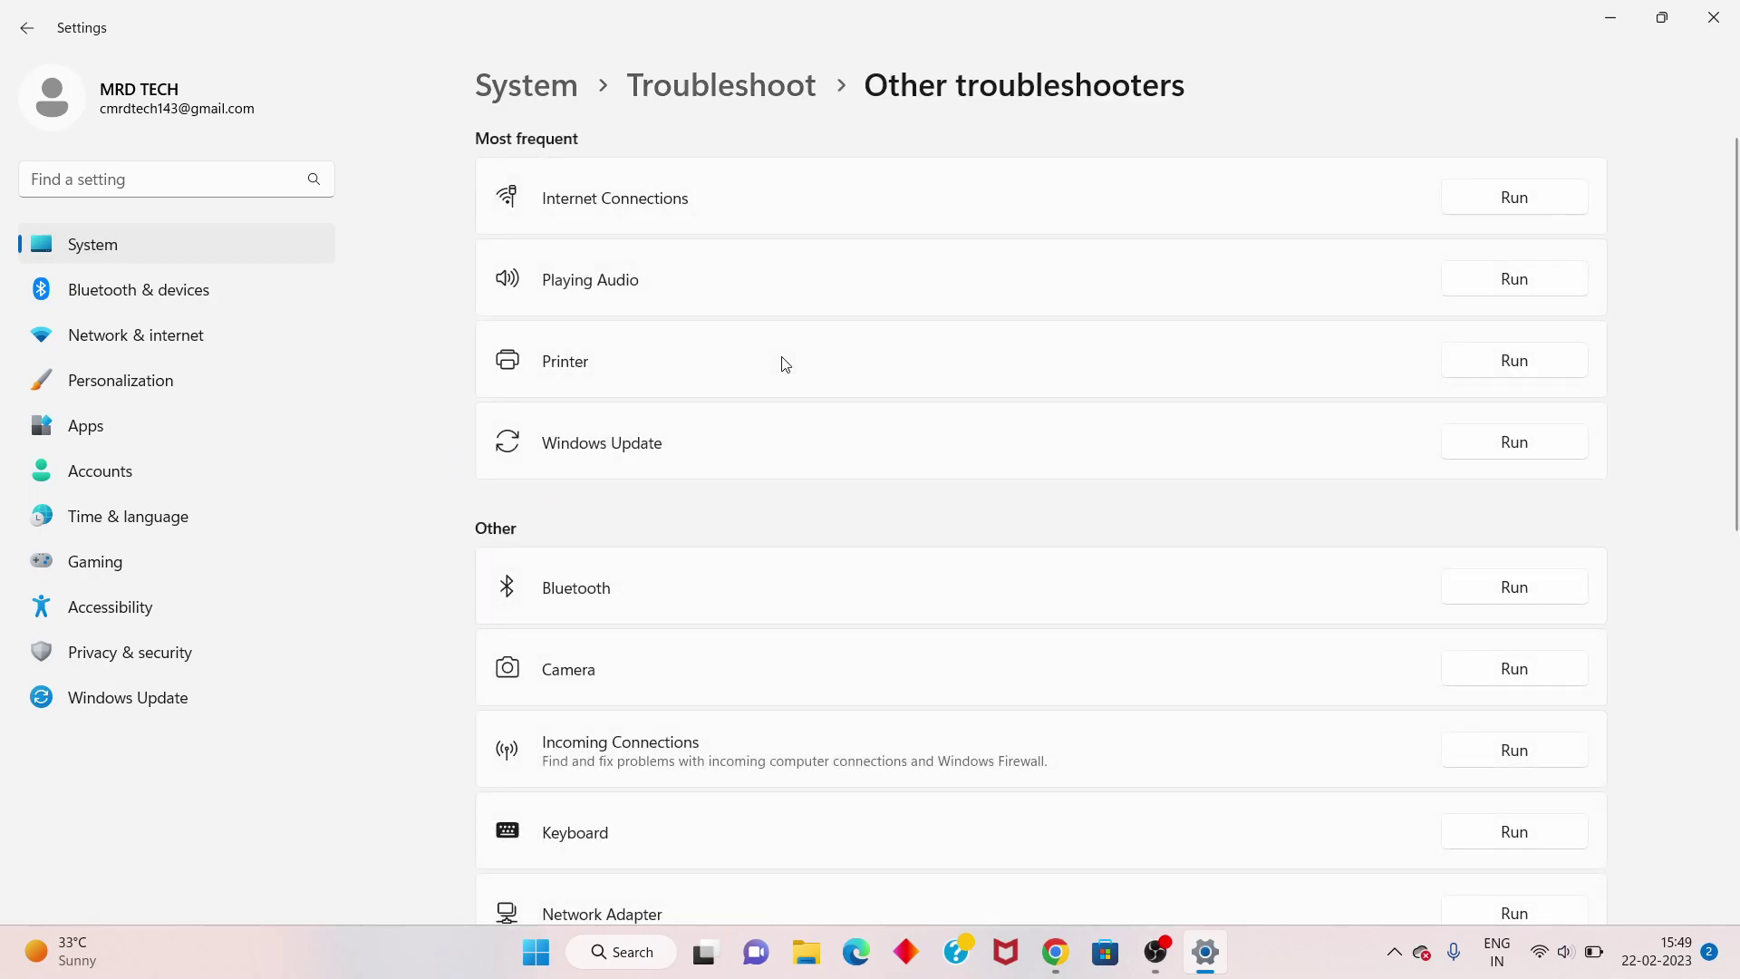
scroll(785, 364, "down", 5)
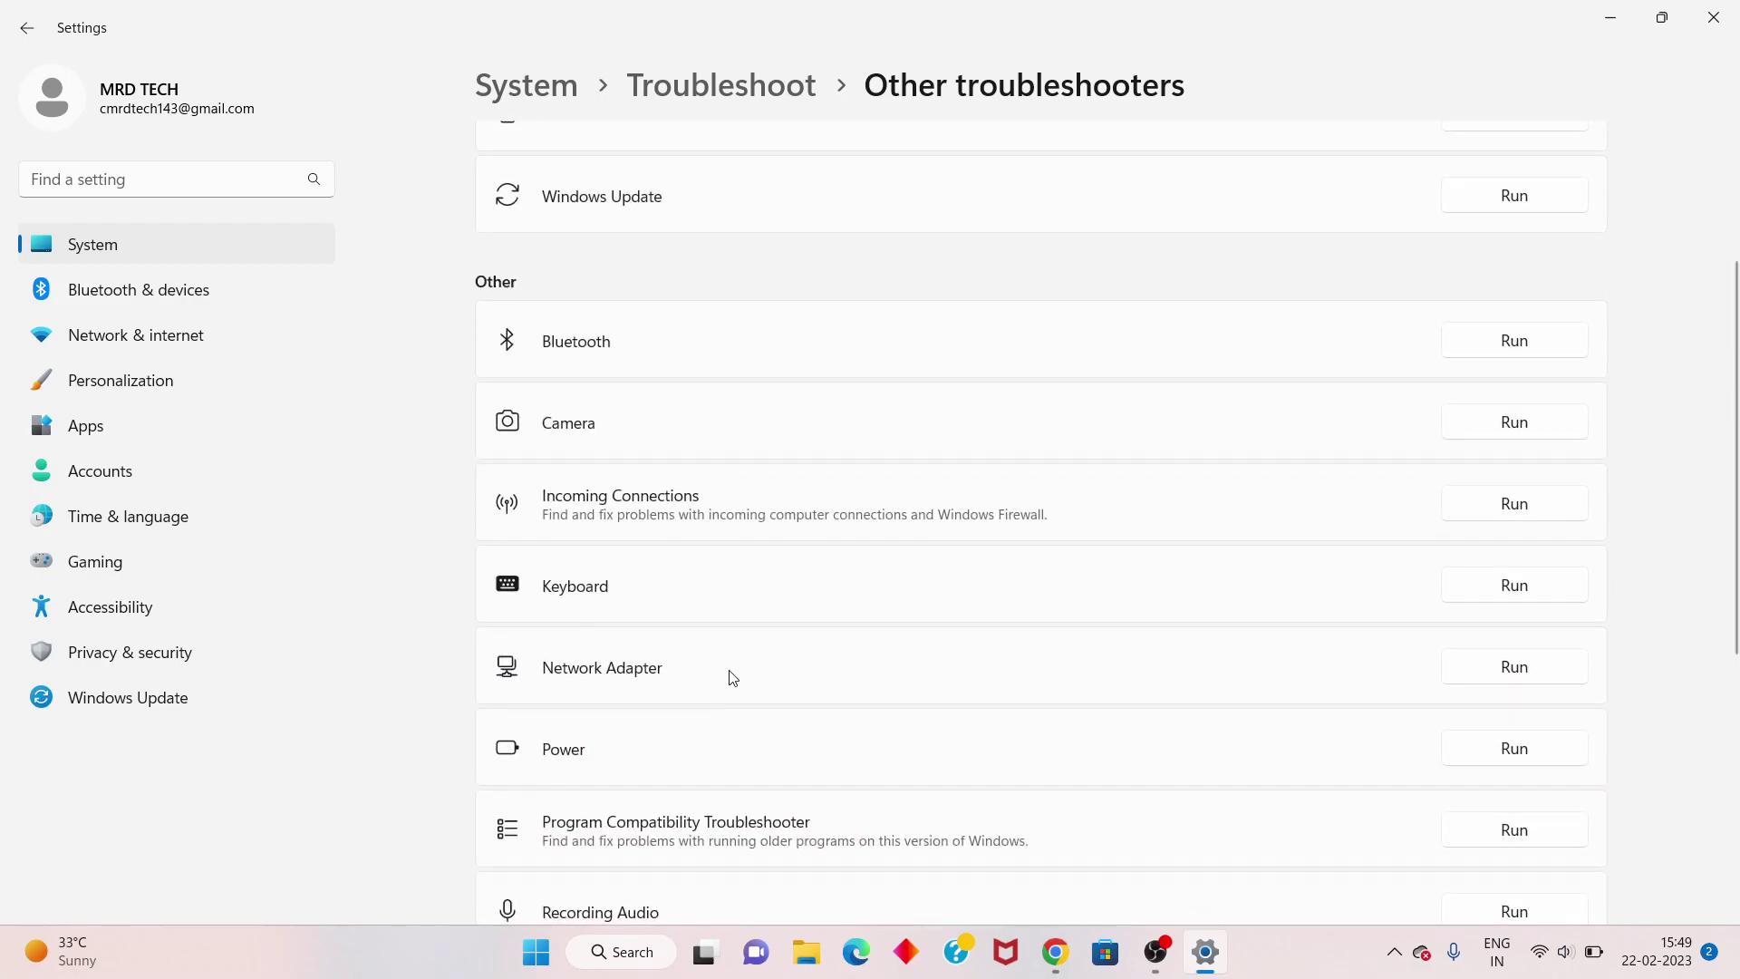
left_click(1506, 670)
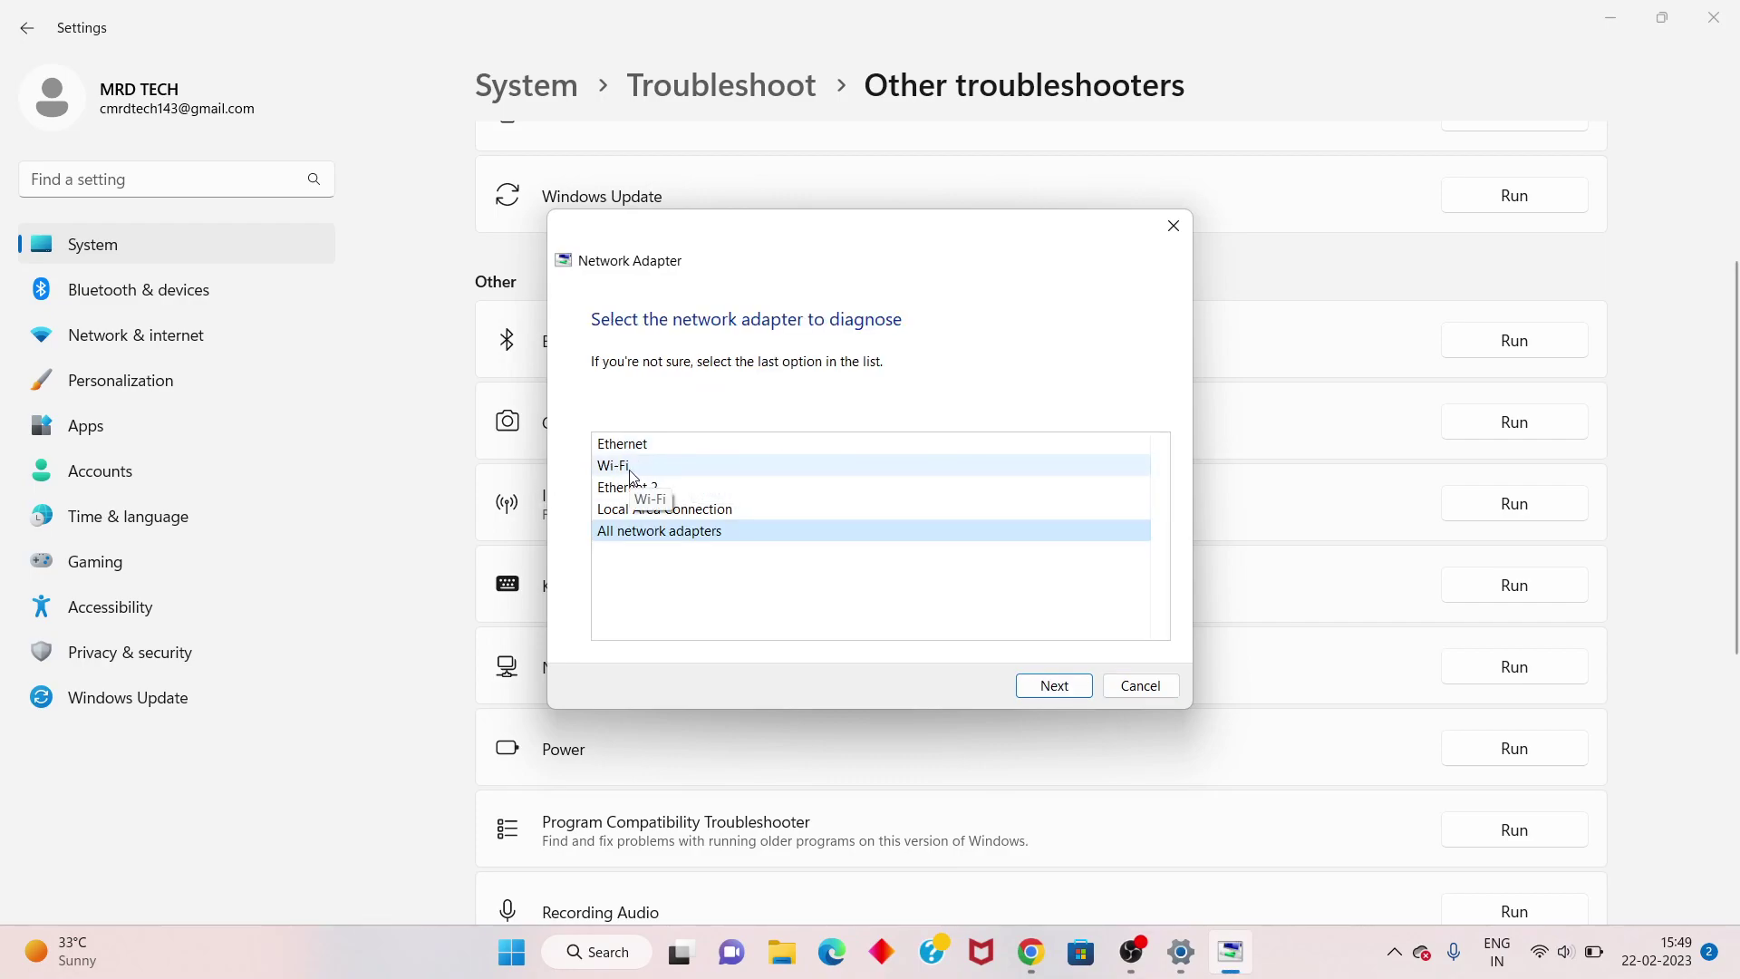
Step: Diagnose the Wi-Fi adapter, close the troubleshooter after it finds no problem, and return to Network & internet
left_click(688, 469)
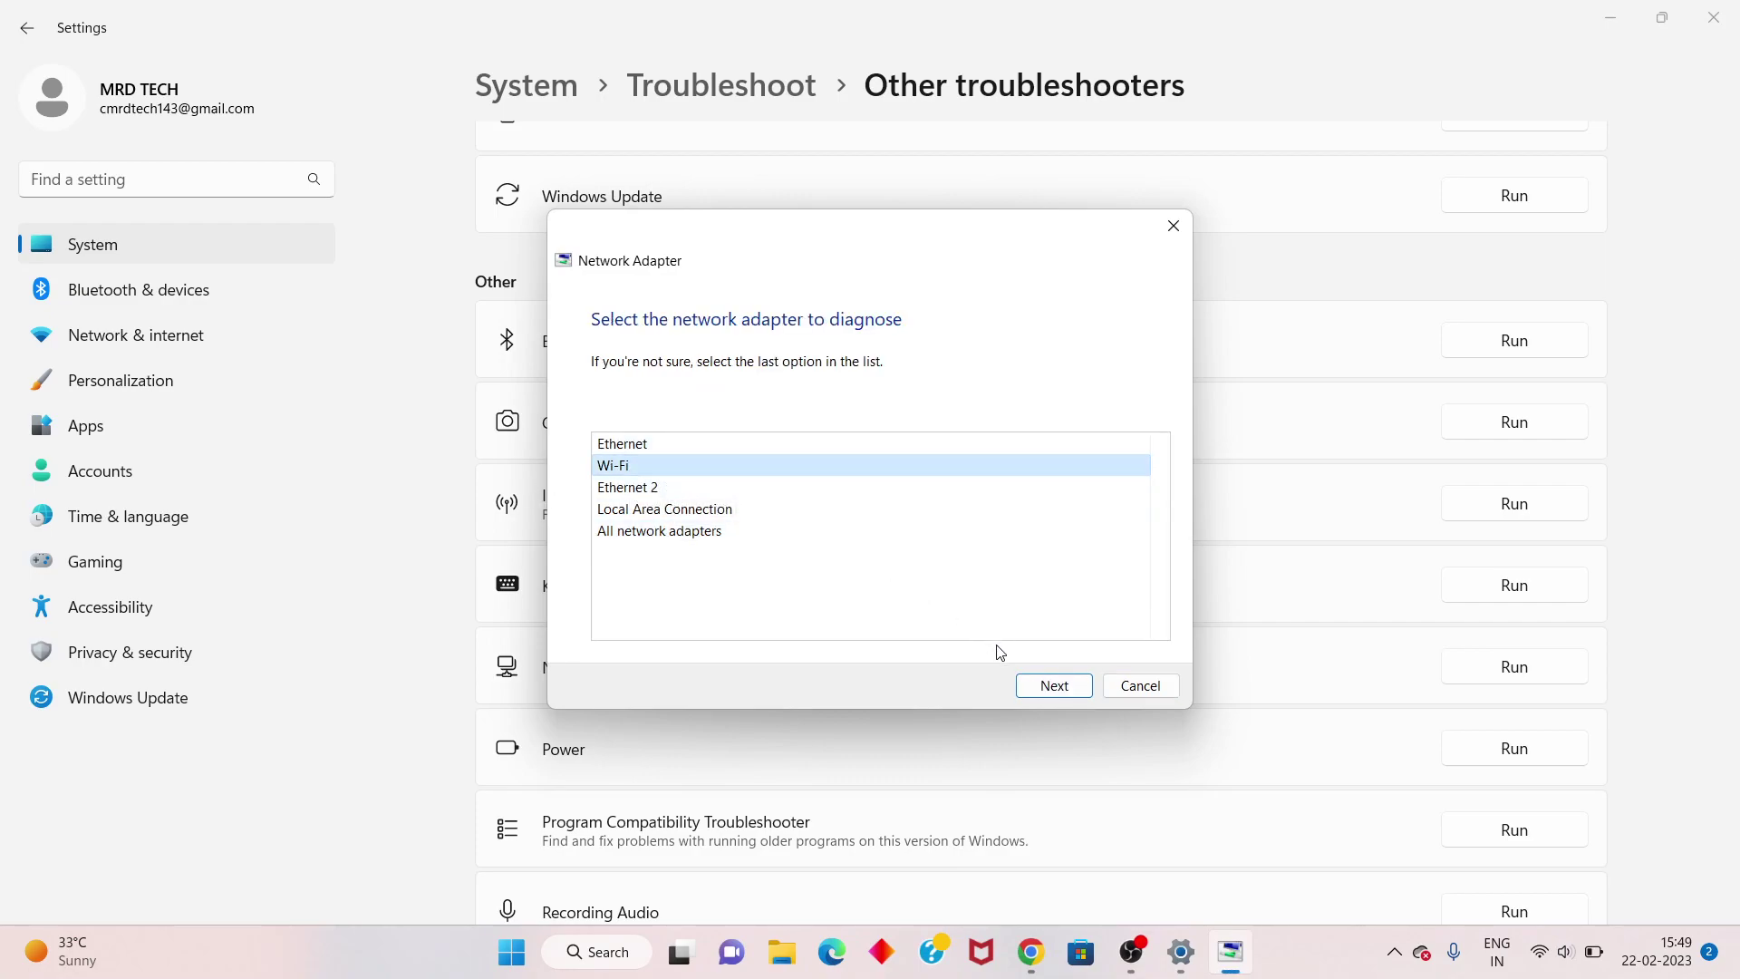
left_click(1057, 686)
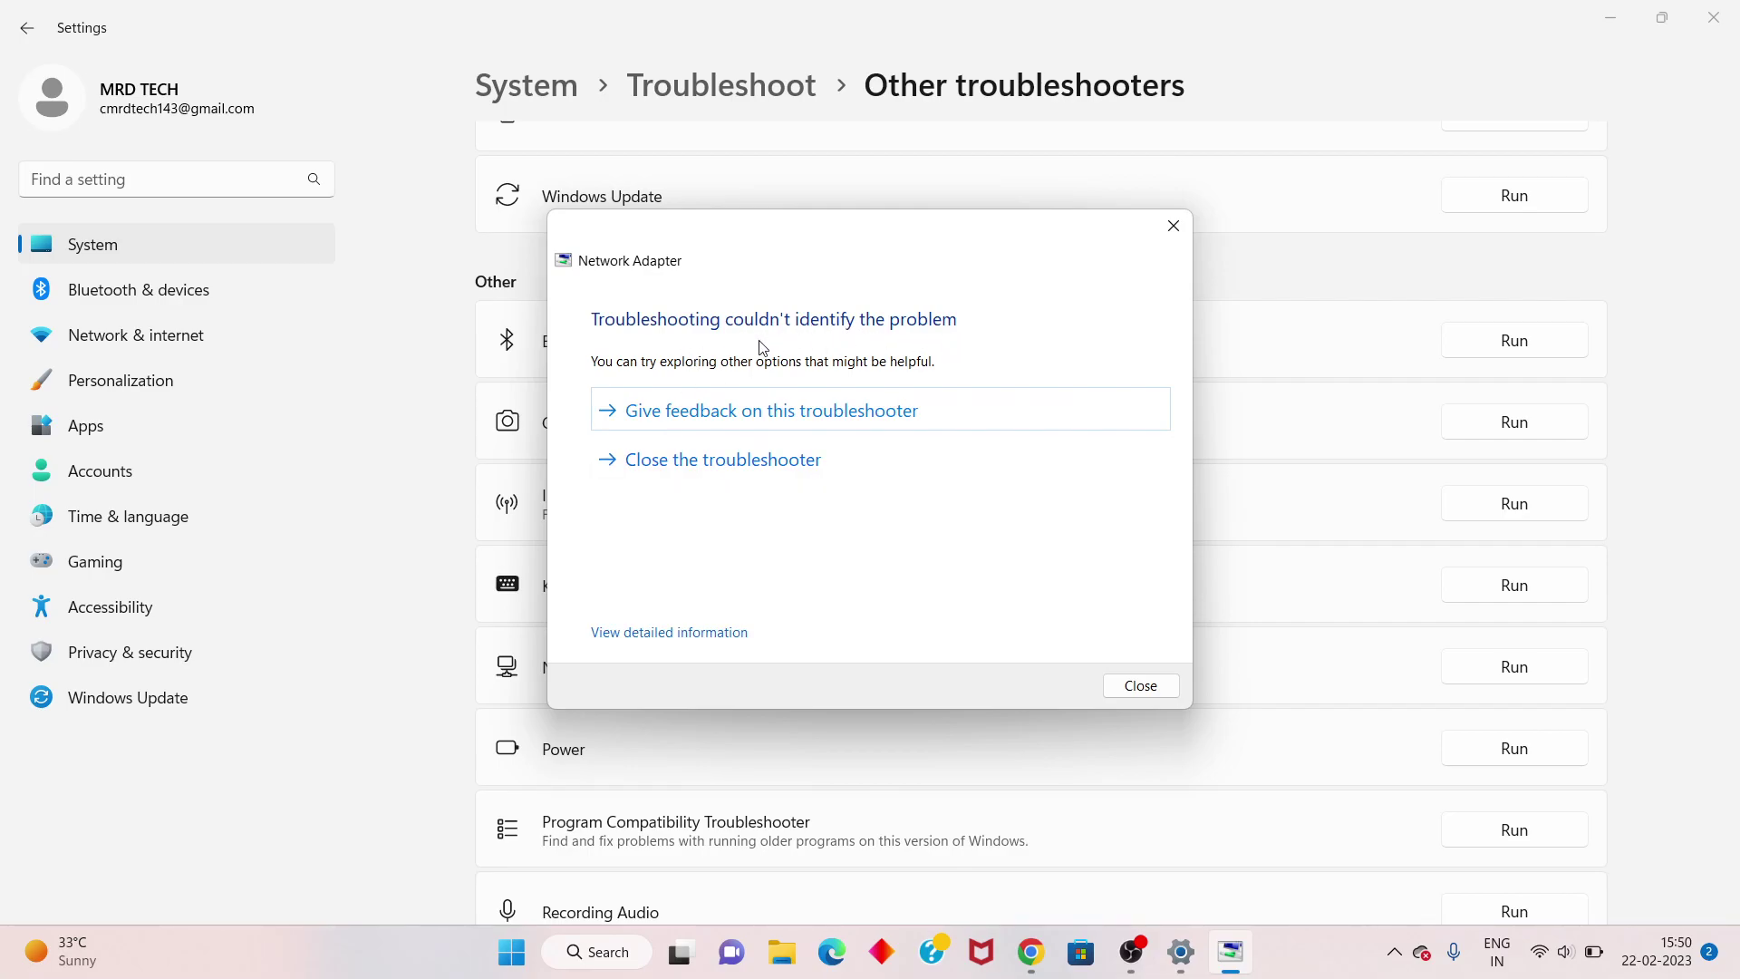
left_click(1154, 690)
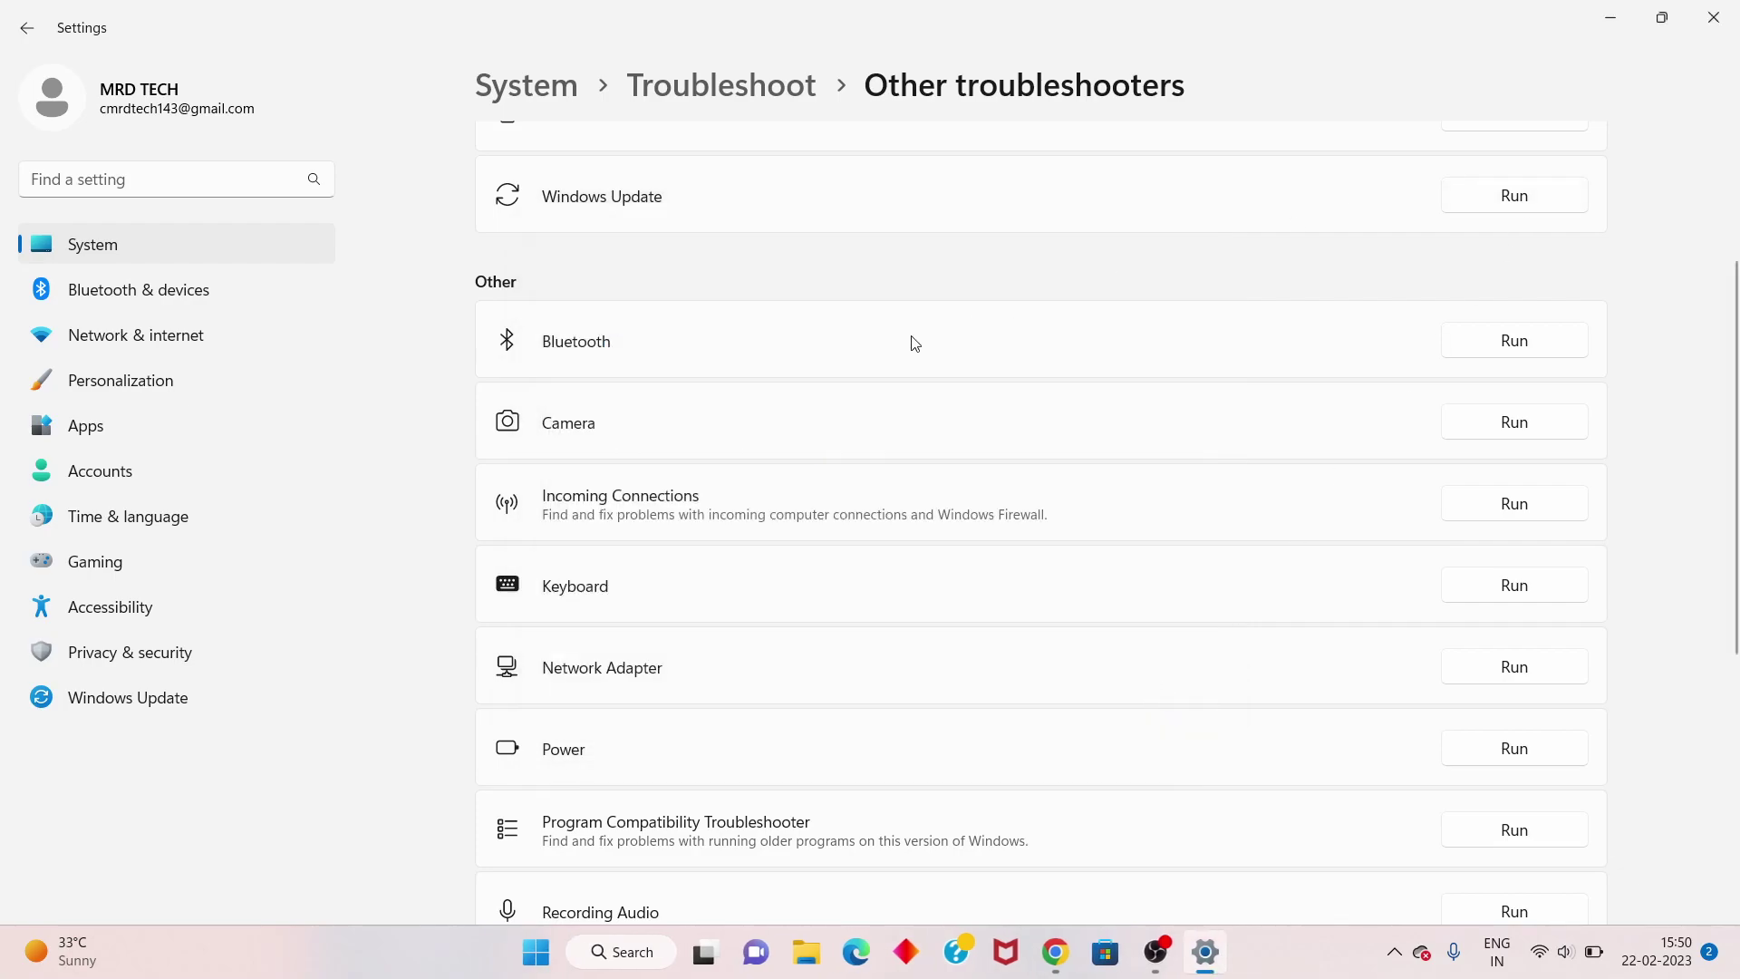
scroll(730, 351, "up", 3)
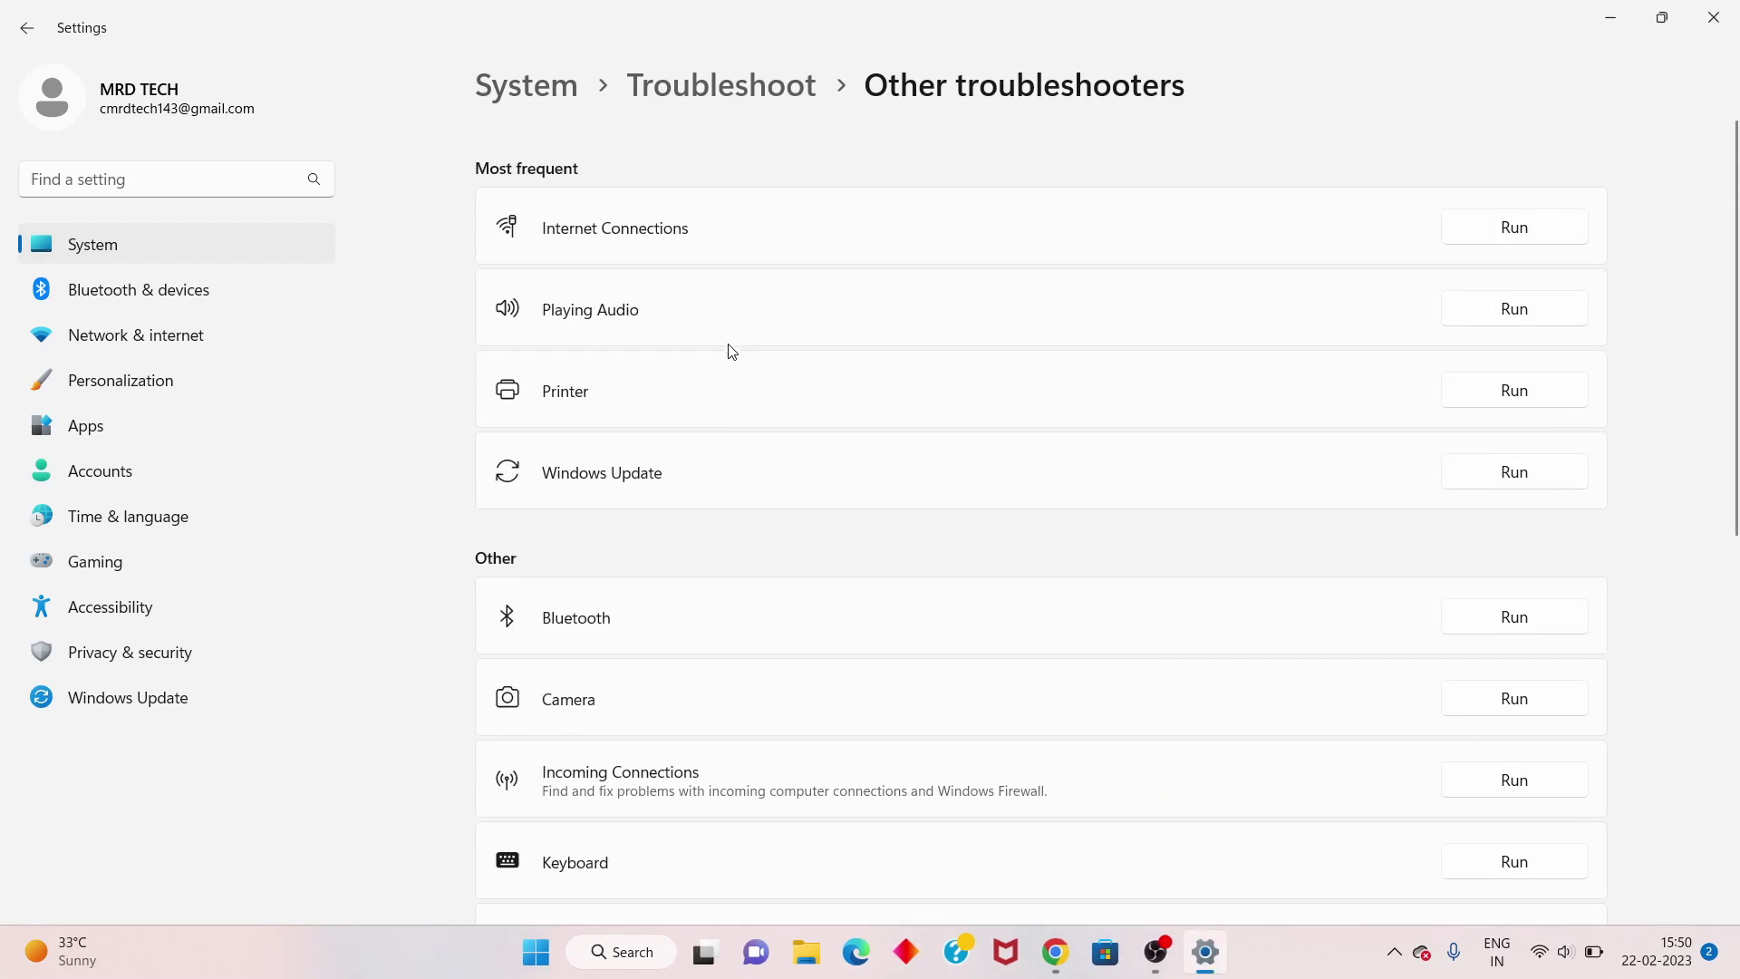
left_click(278, 337)
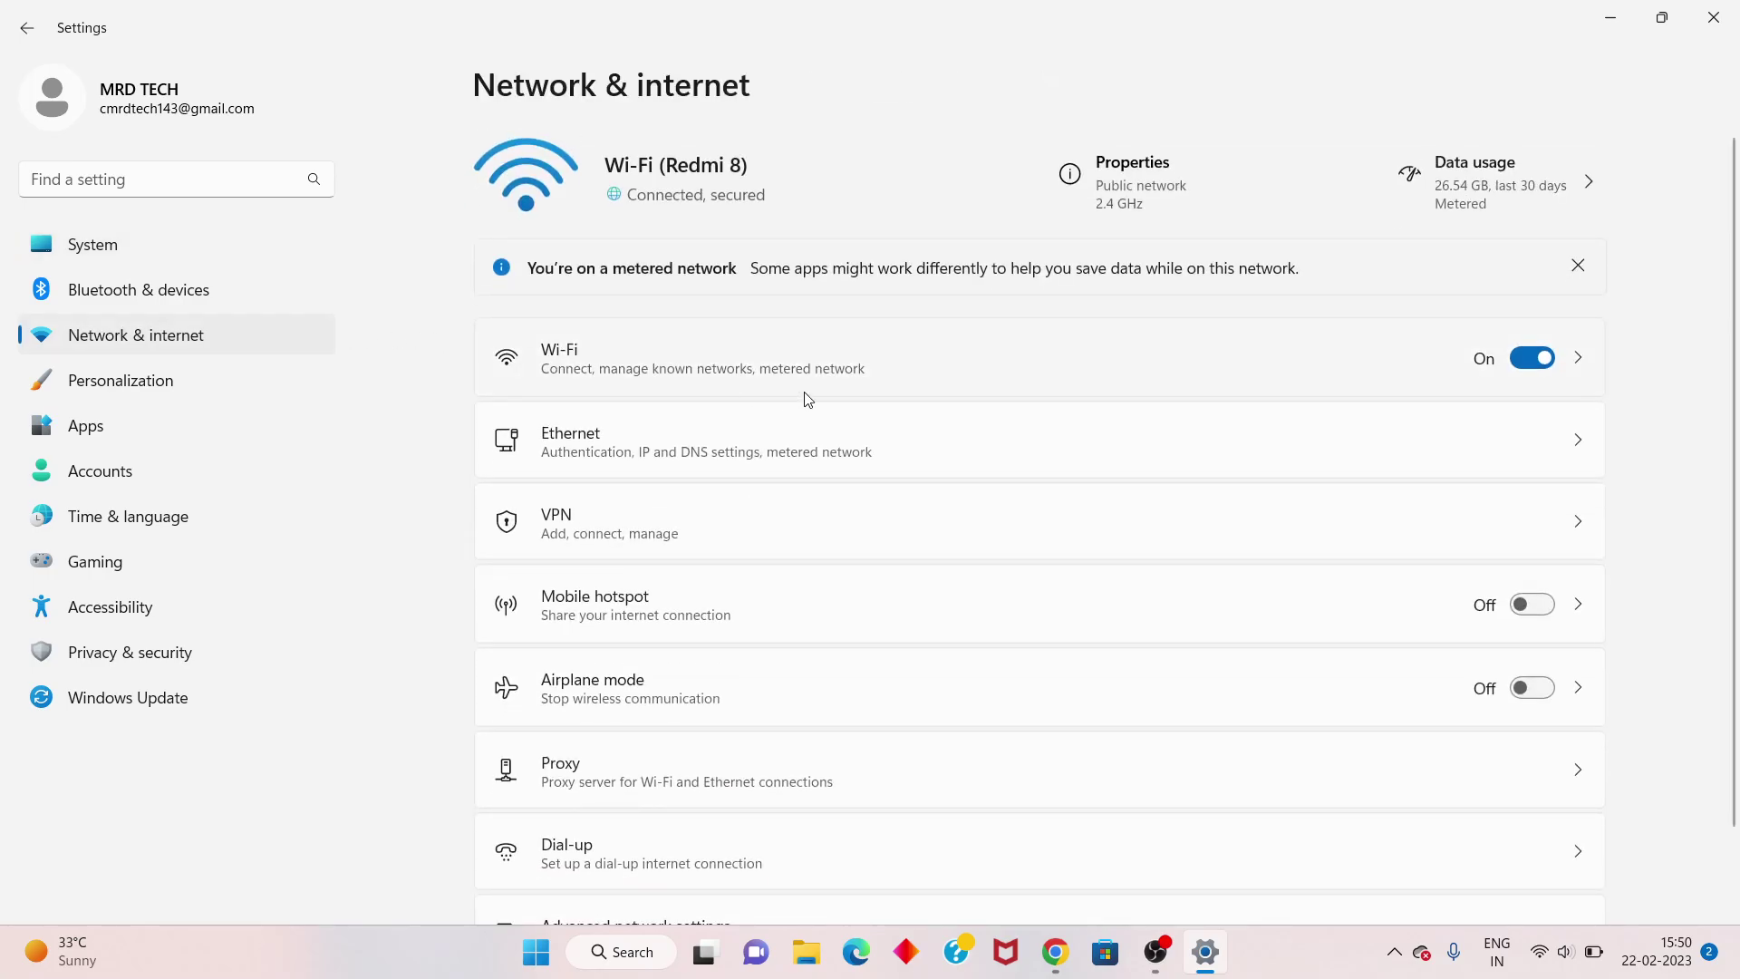
Step: On the Wi-Fi page, review the available networks and the Redmi 8 network's properties
left_click(848, 380)
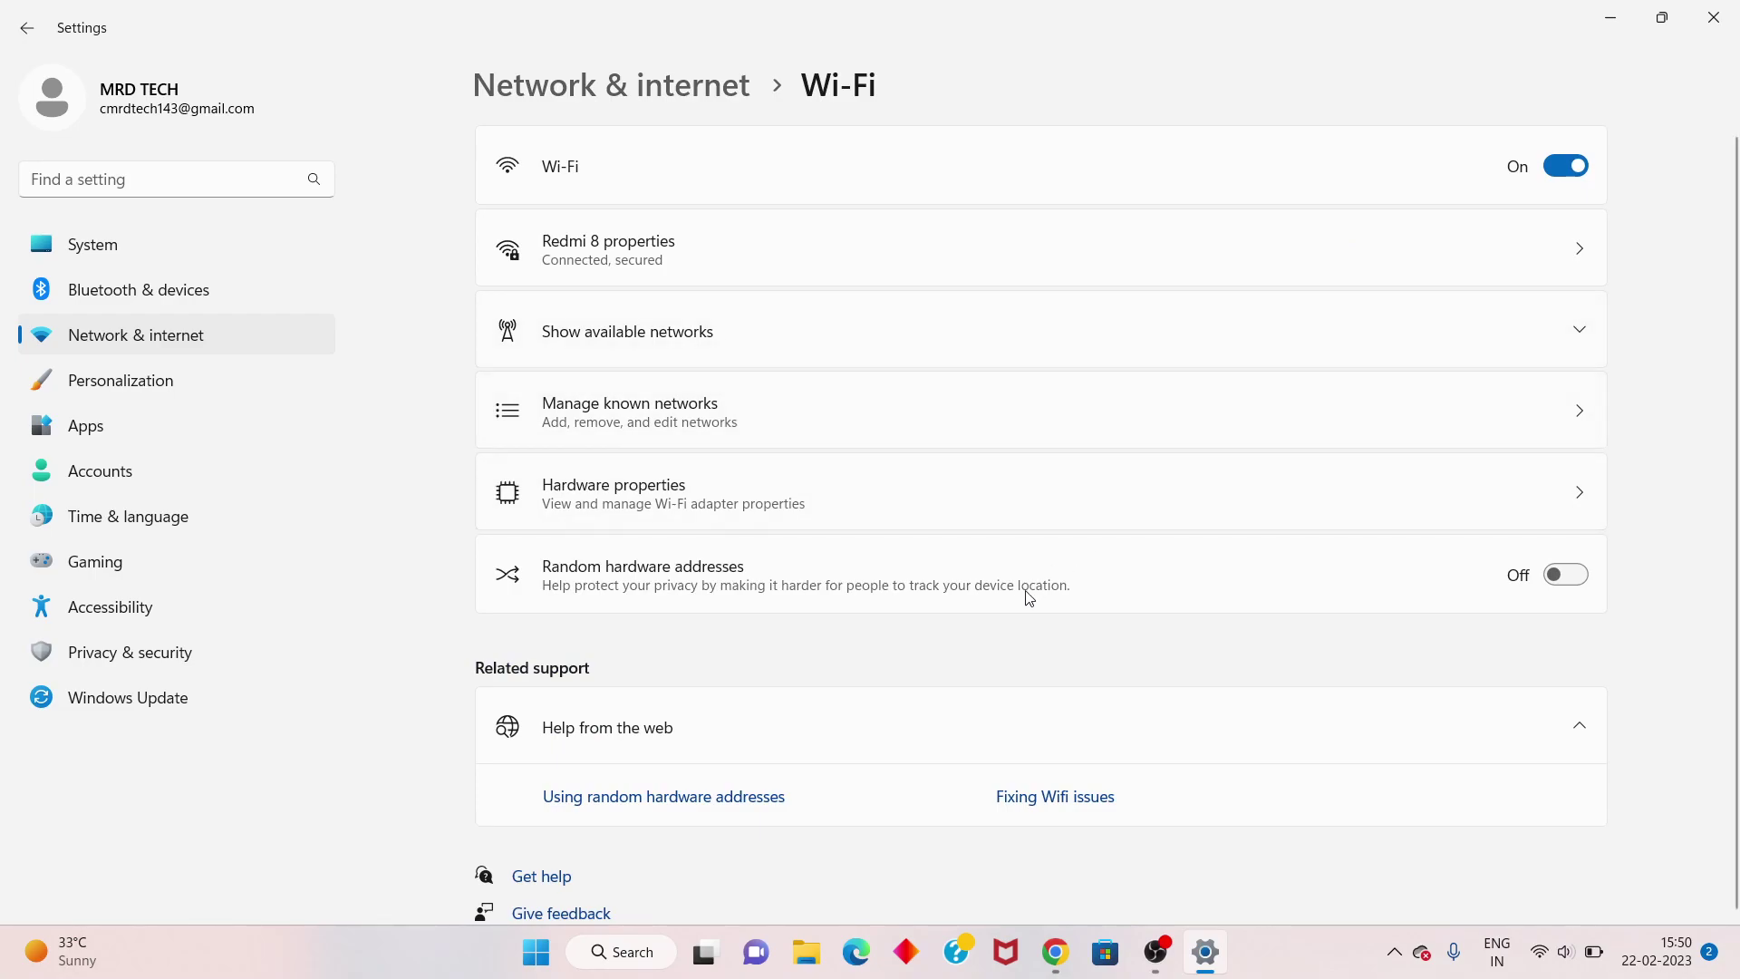
scroll(962, 688, "down", 1)
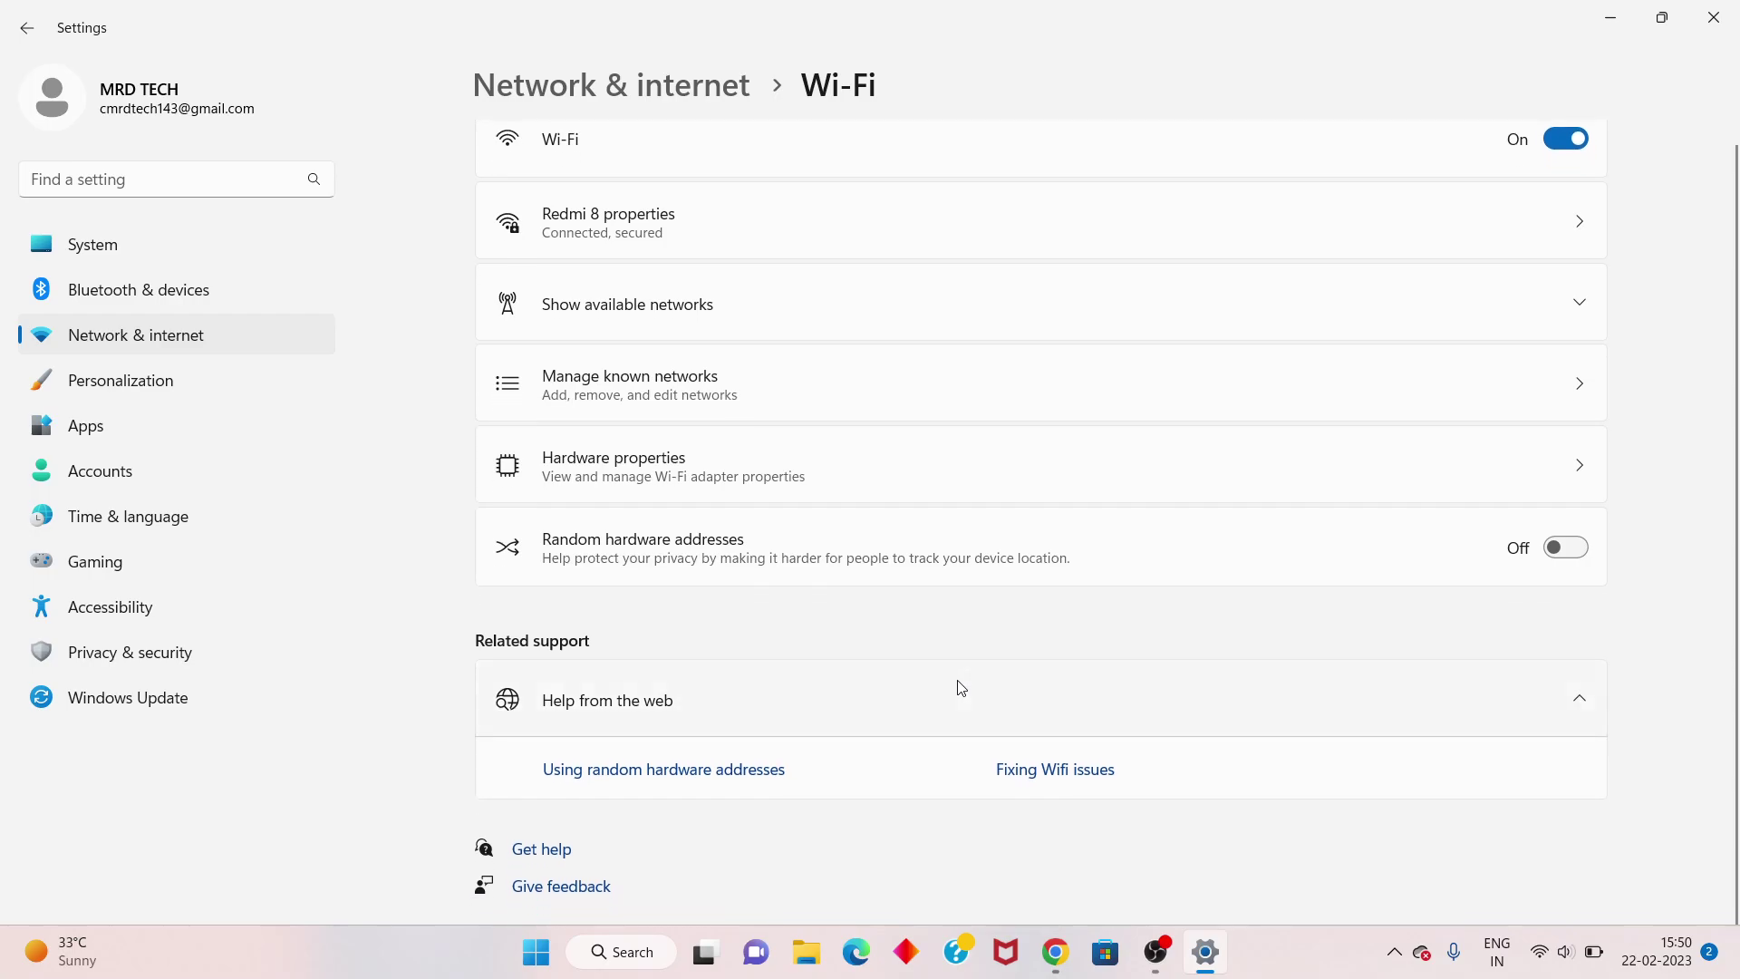
left_click(1019, 319)
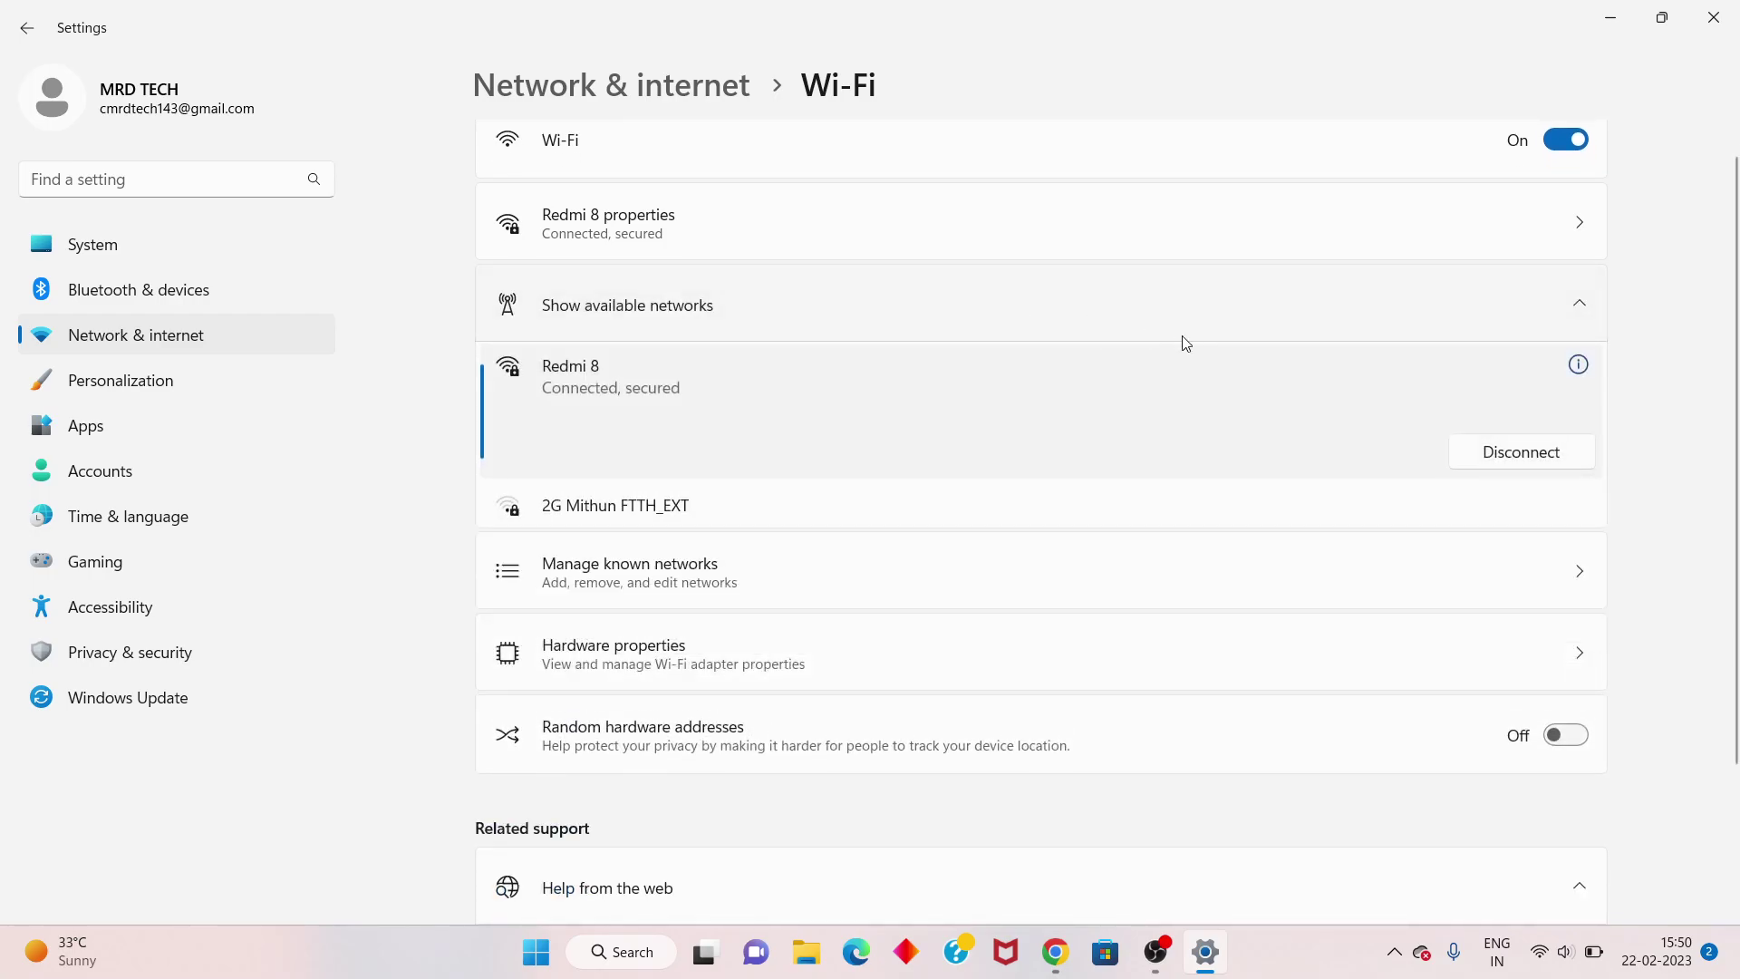
left_click(1566, 299)
left_click(1543, 221)
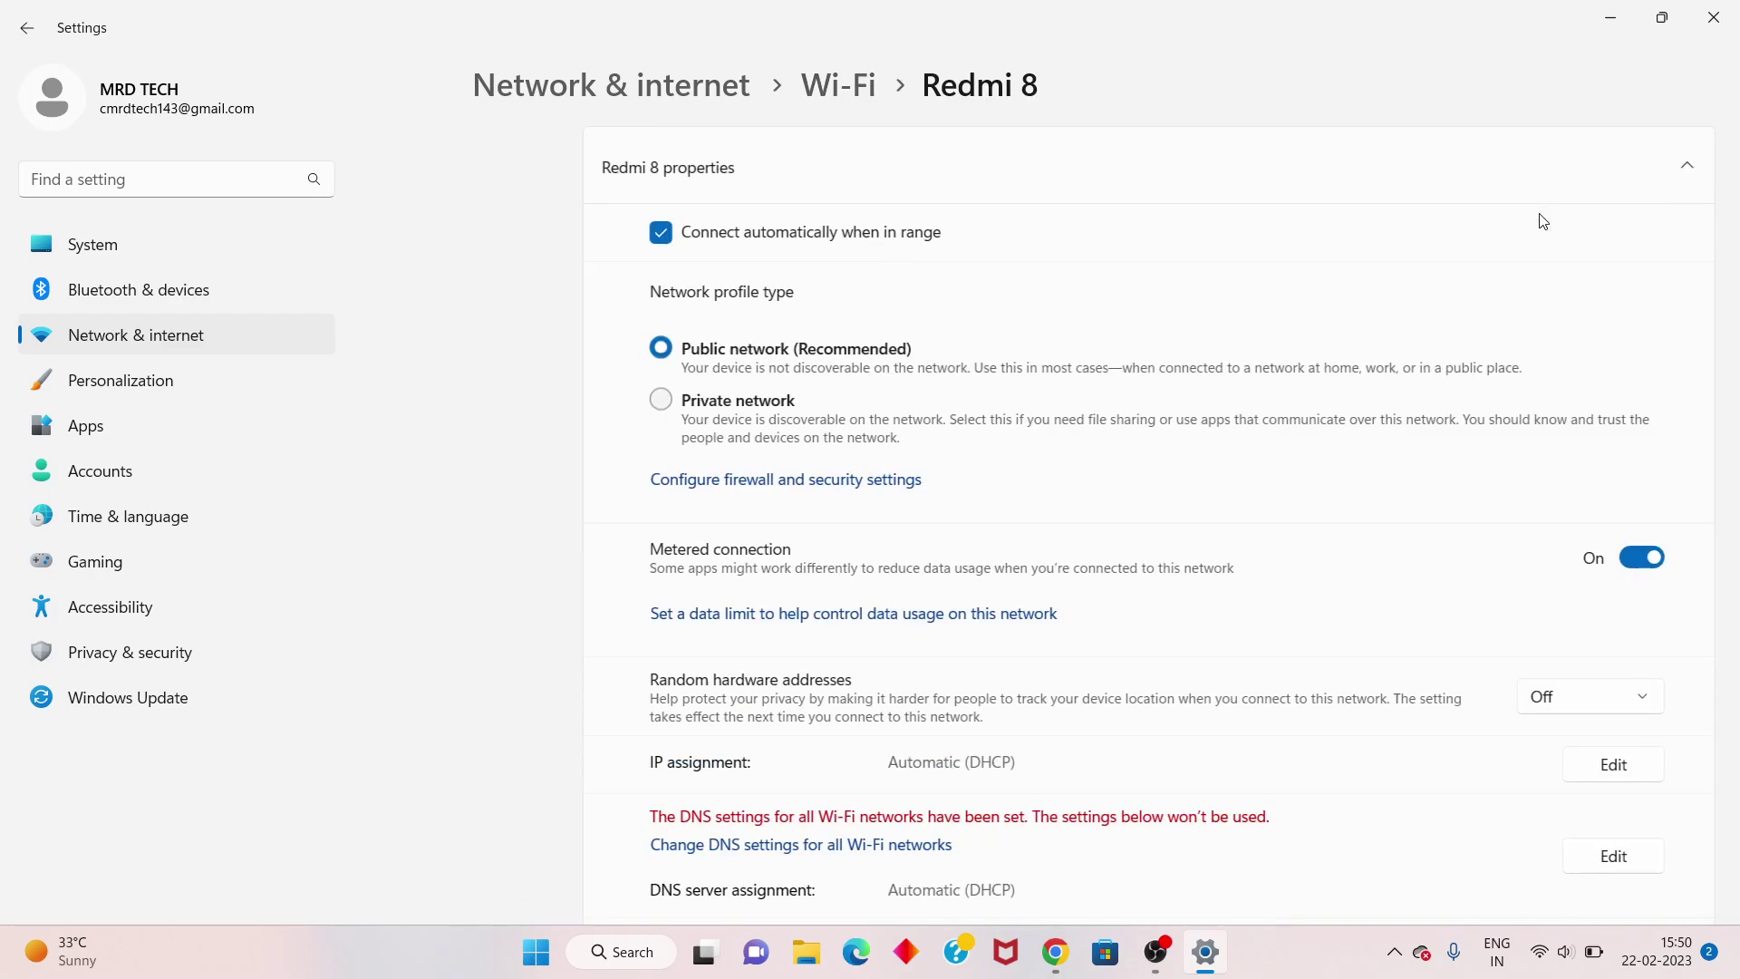
left_click(1556, 187)
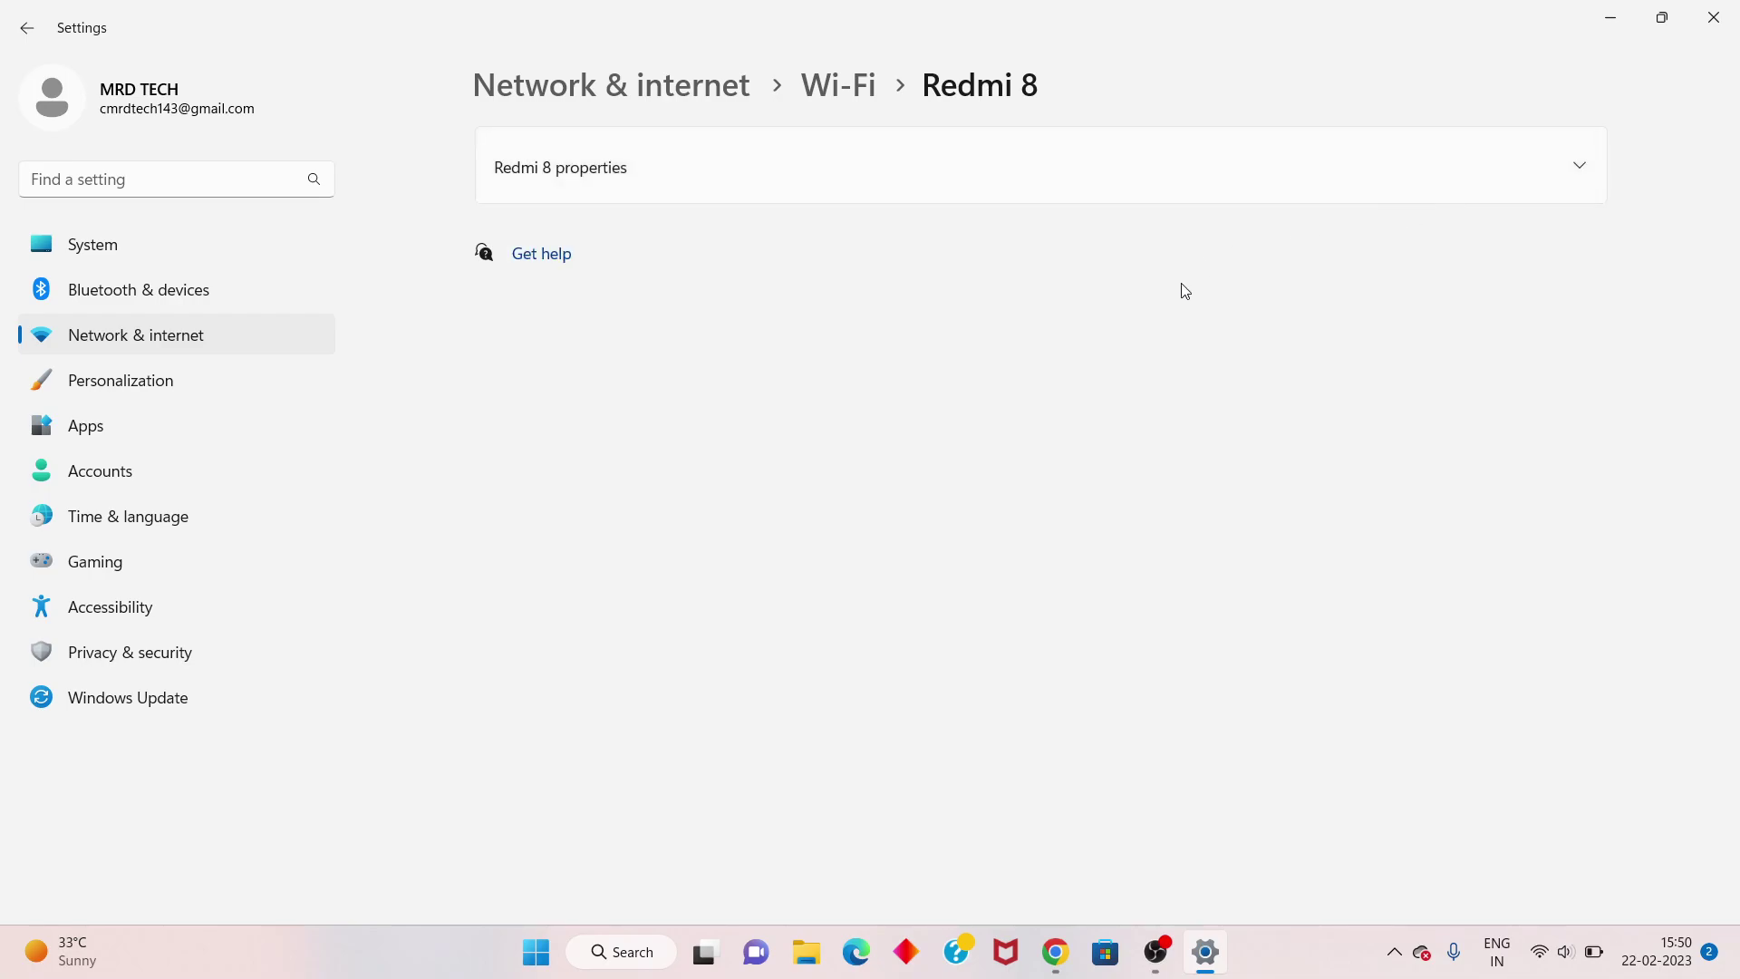
left_click(823, 85)
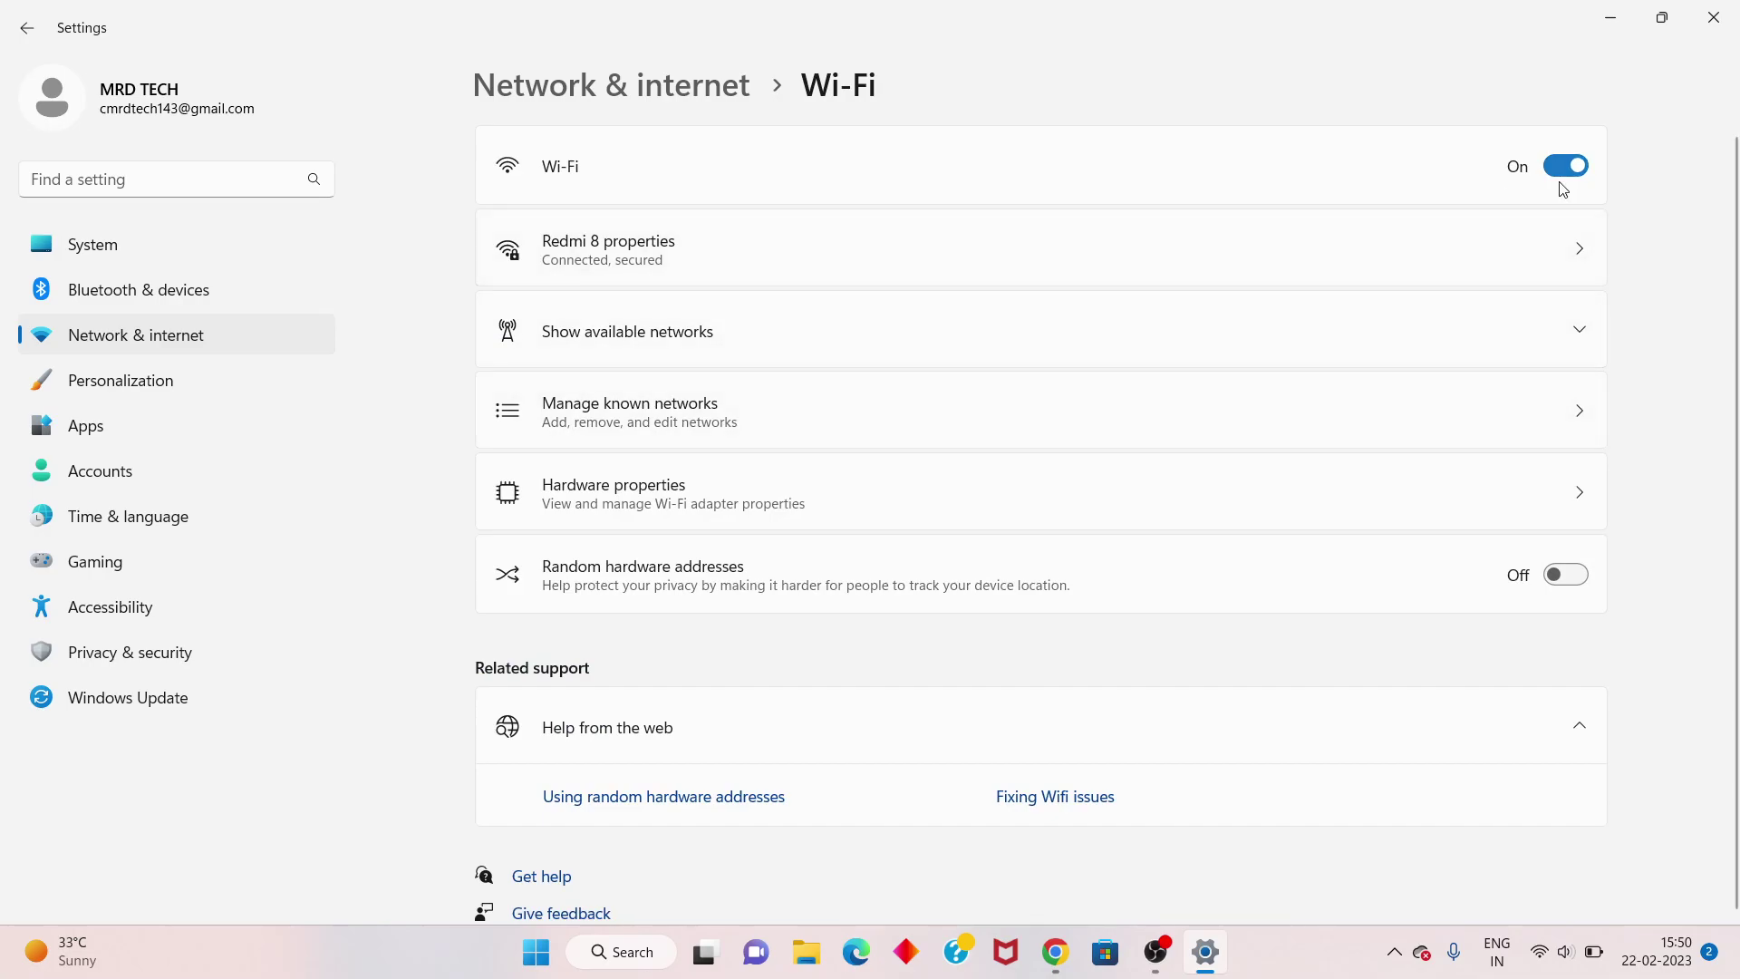
Step: Turn Wi-Fi off and back on, then close Settings
left_click(1576, 172)
left_click(1576, 171)
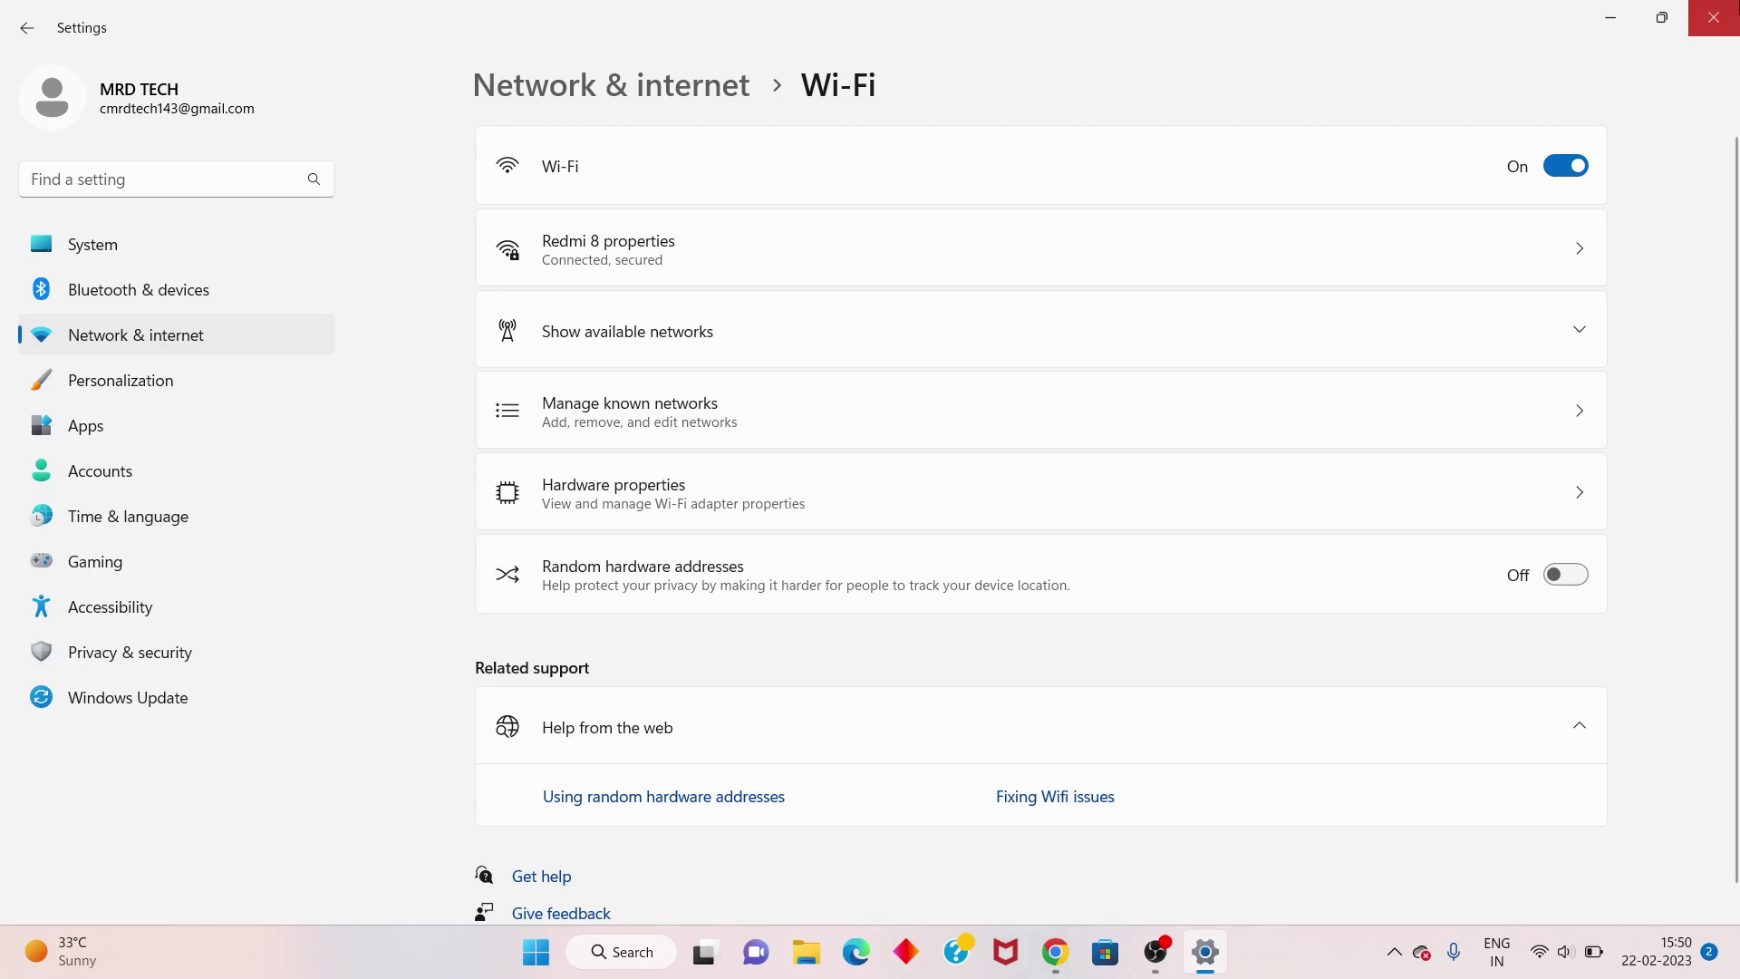
left_click(1713, 17)
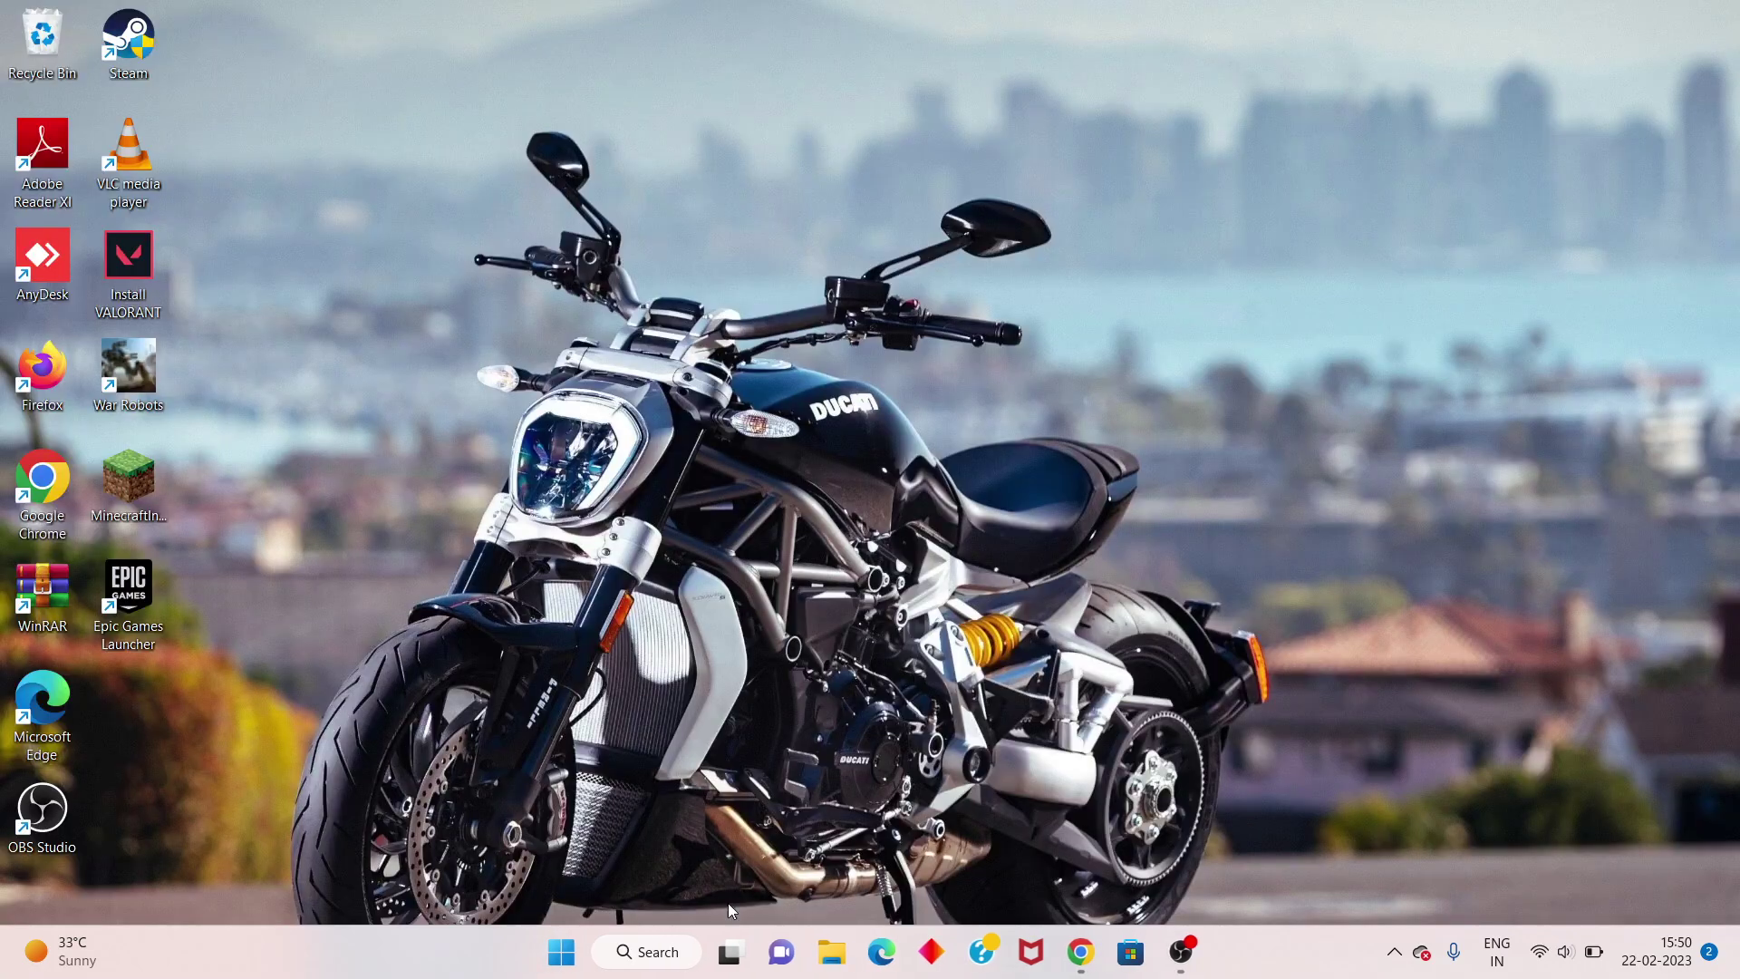
Step: Launch Command Prompt as administrator from a 'cm' search
left_click(650, 953)
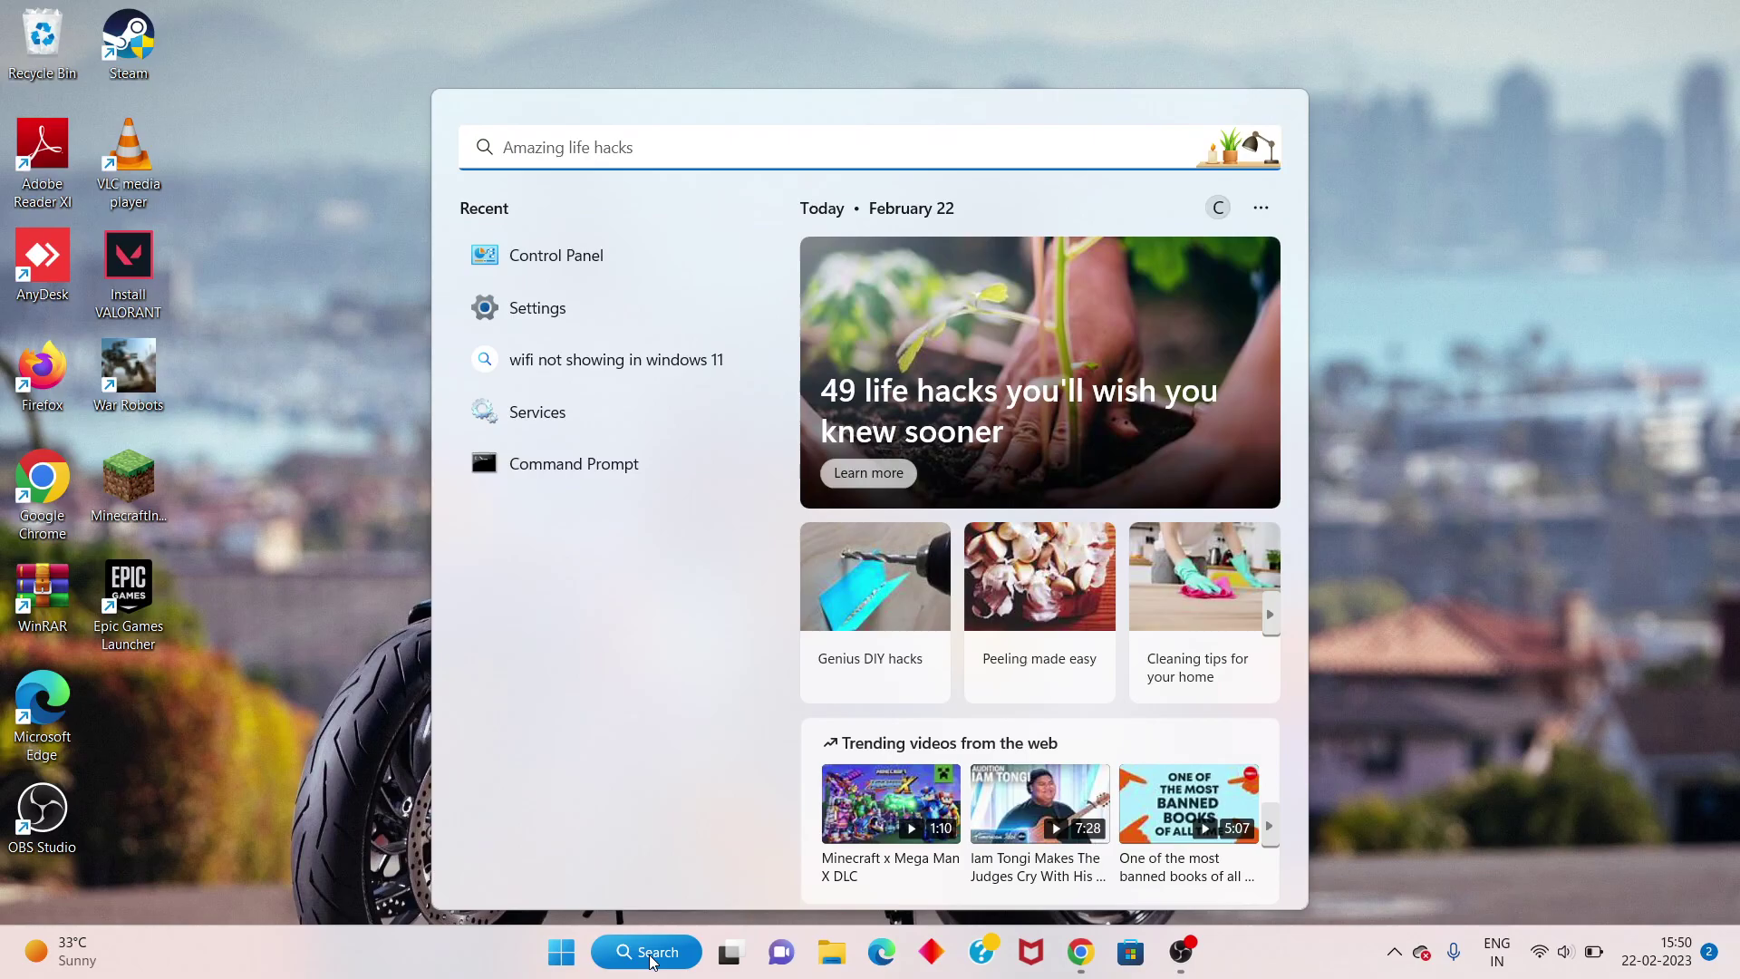
type("cm")
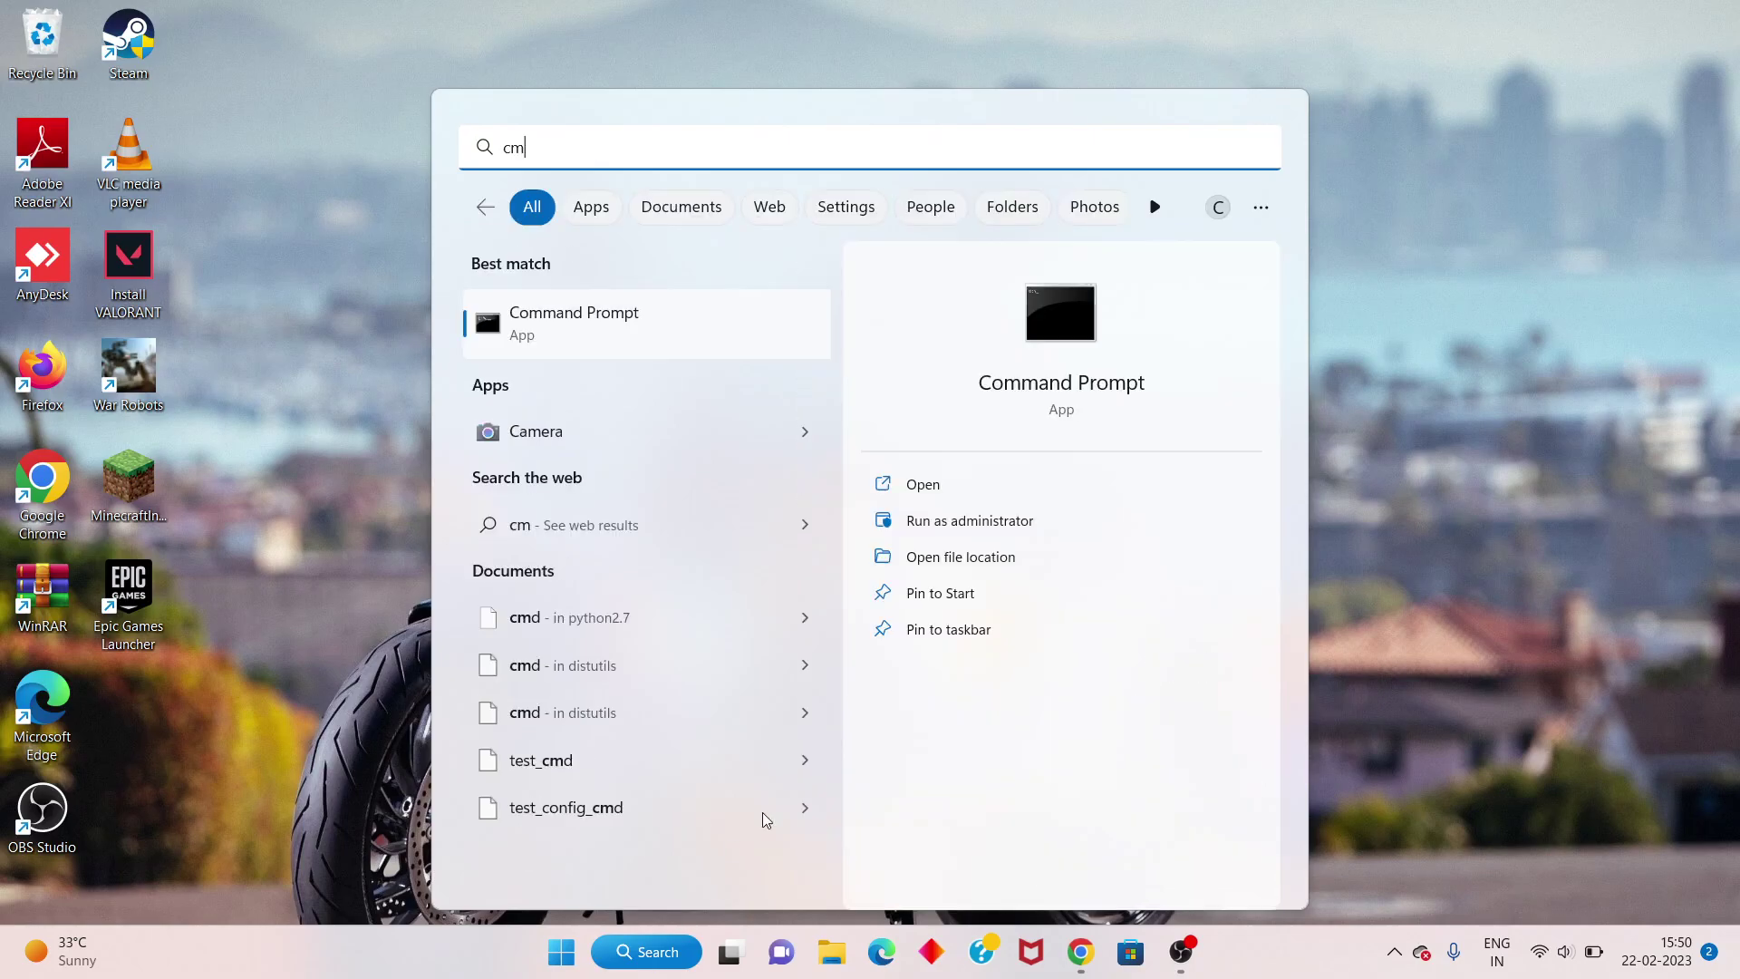
left_click(988, 522)
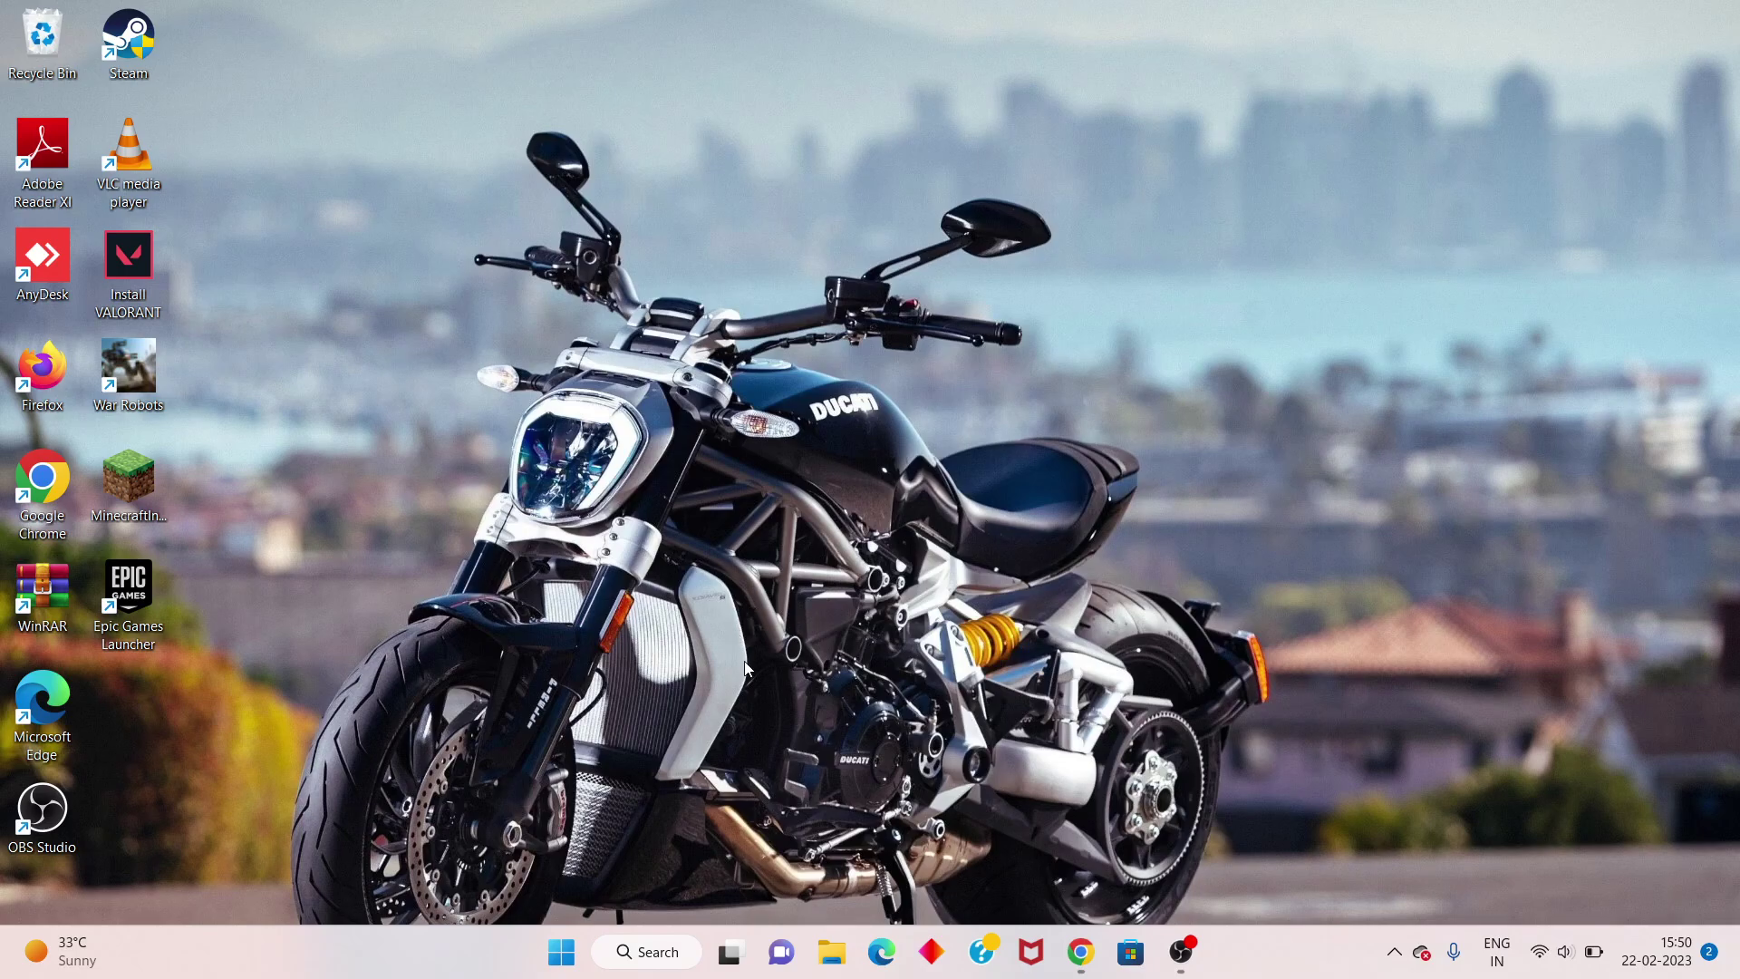
Step: Run 'netsh winsock reset', retrying after a misspelled attempt, then close the prompt
type("netsh")
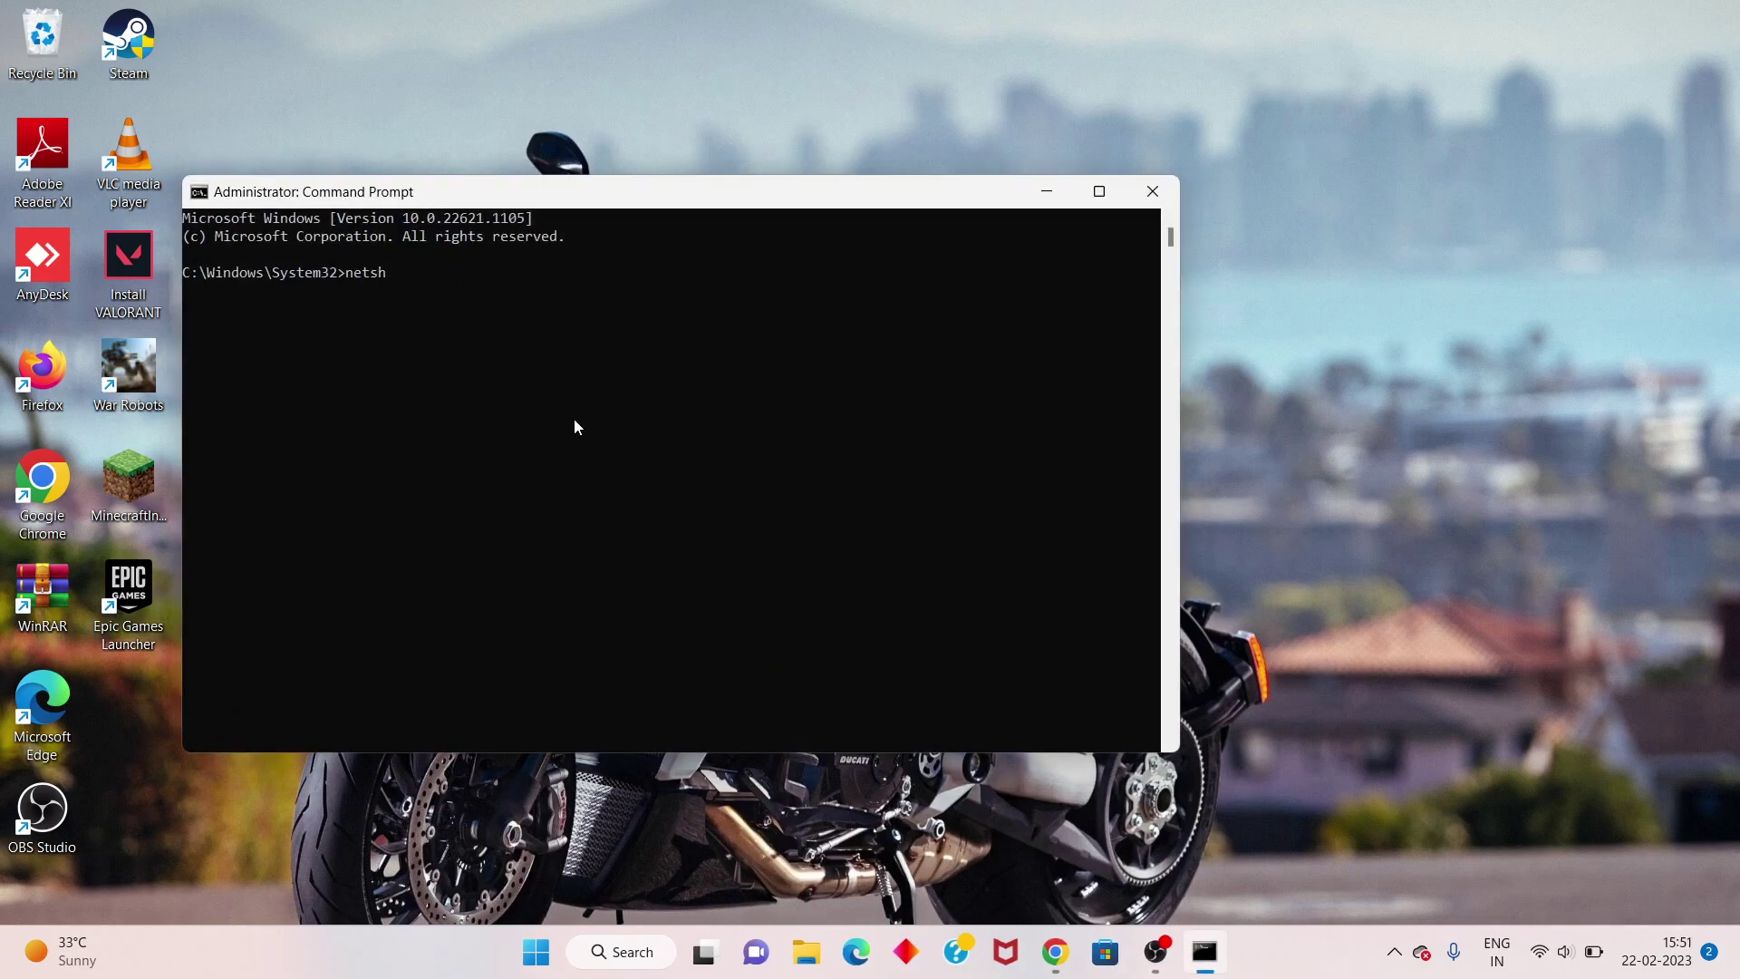
type(" wisoc")
type("k reset")
key("Return")
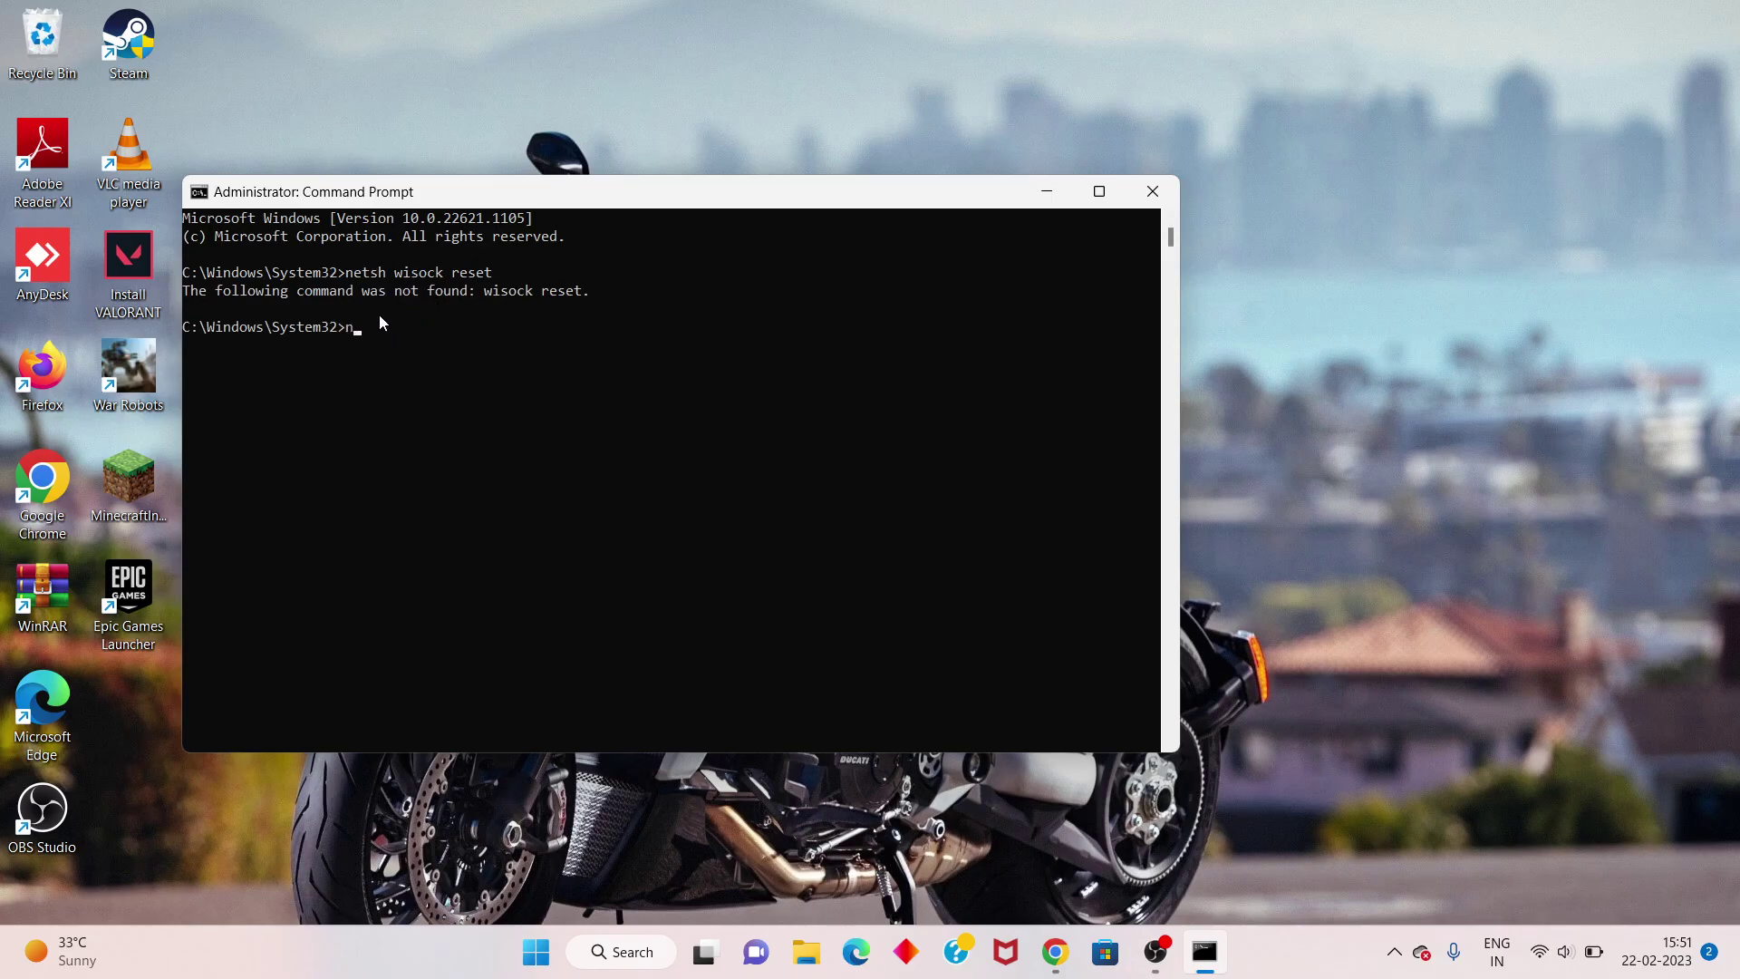
type("netsh winsock reset")
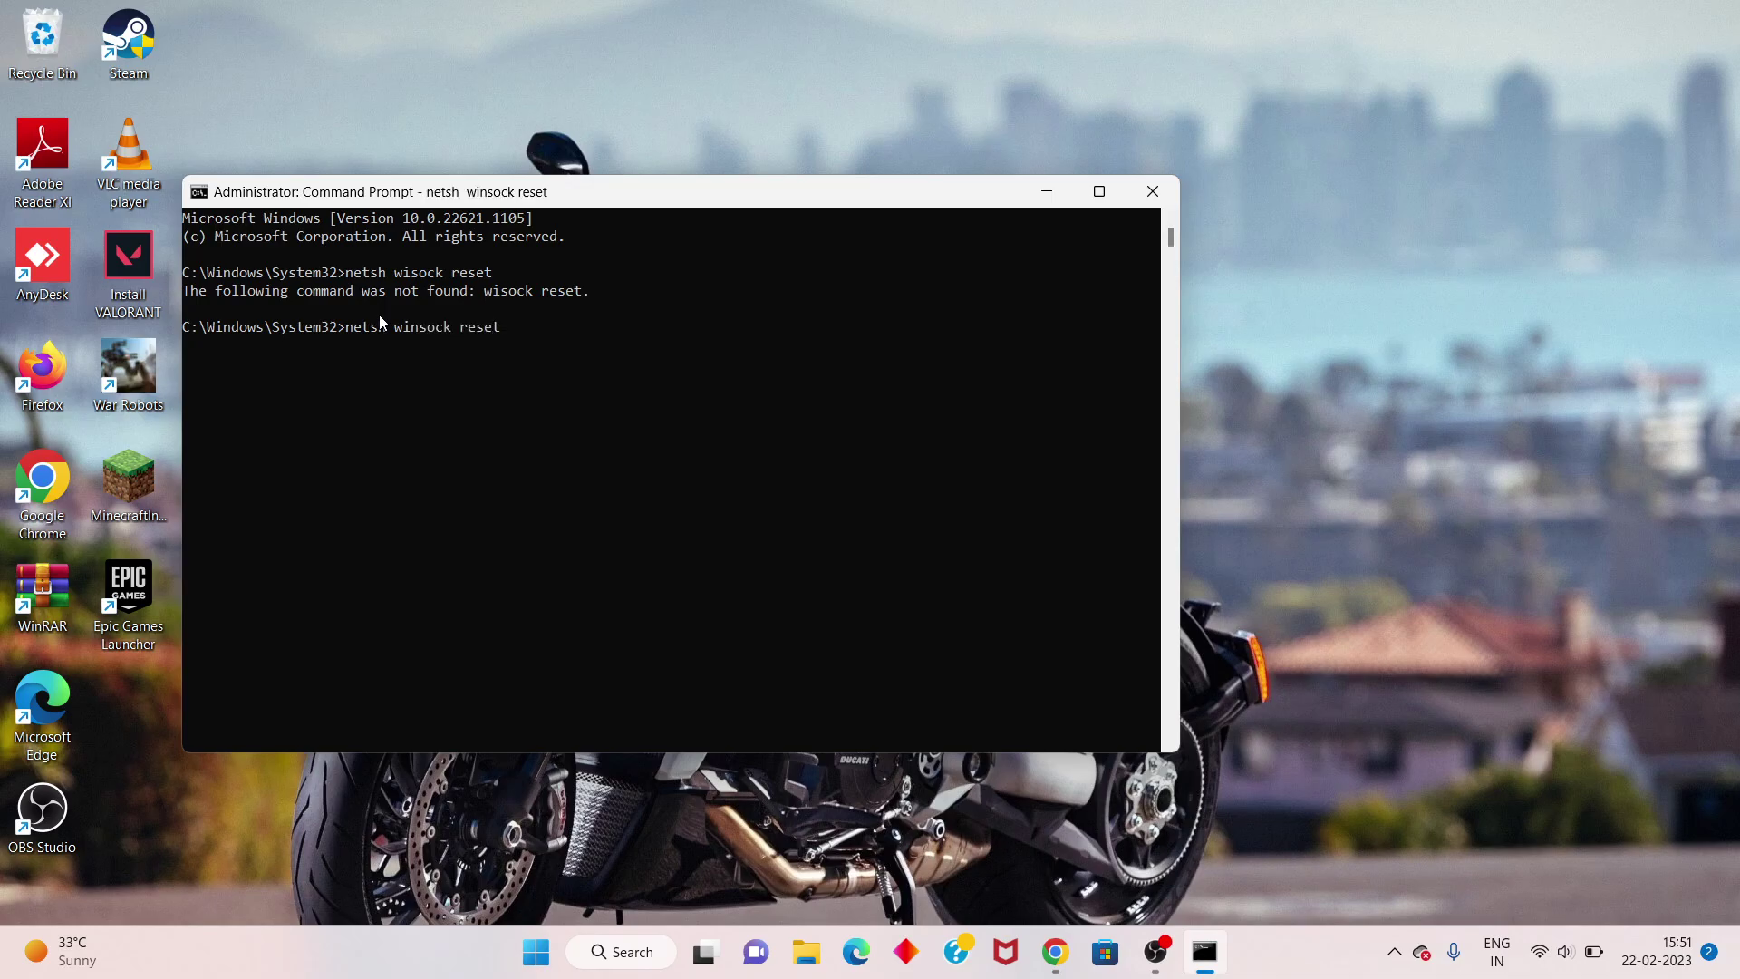
key("Return")
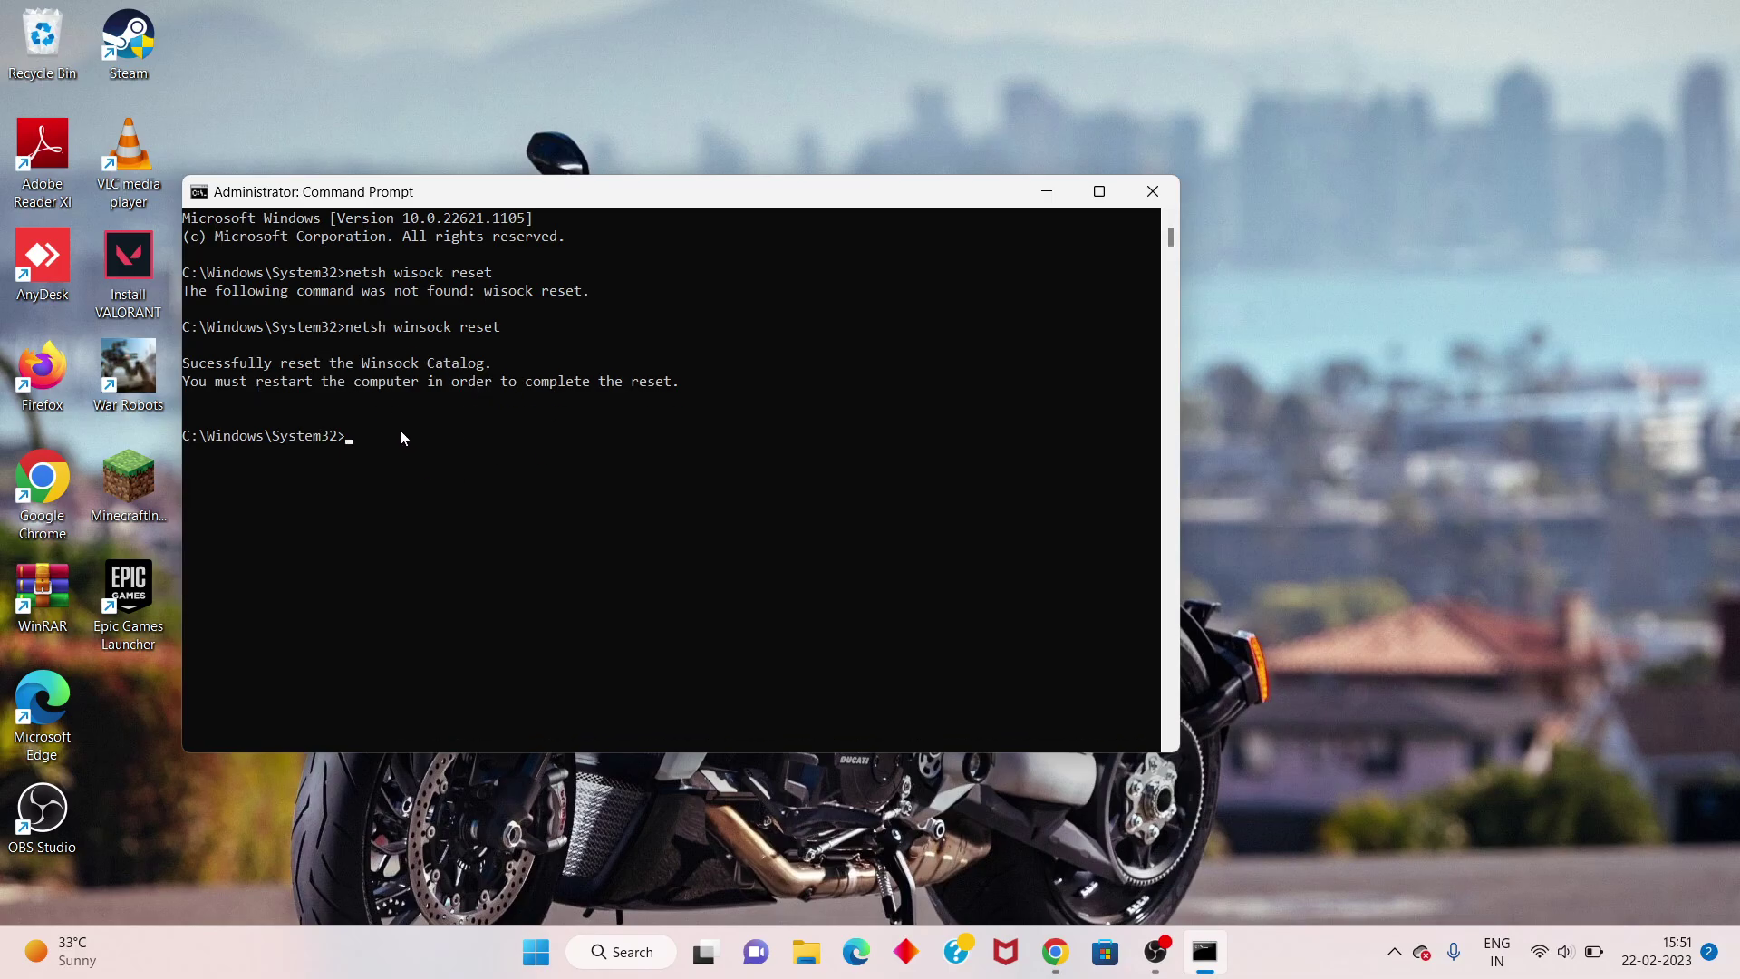
left_click(1161, 195)
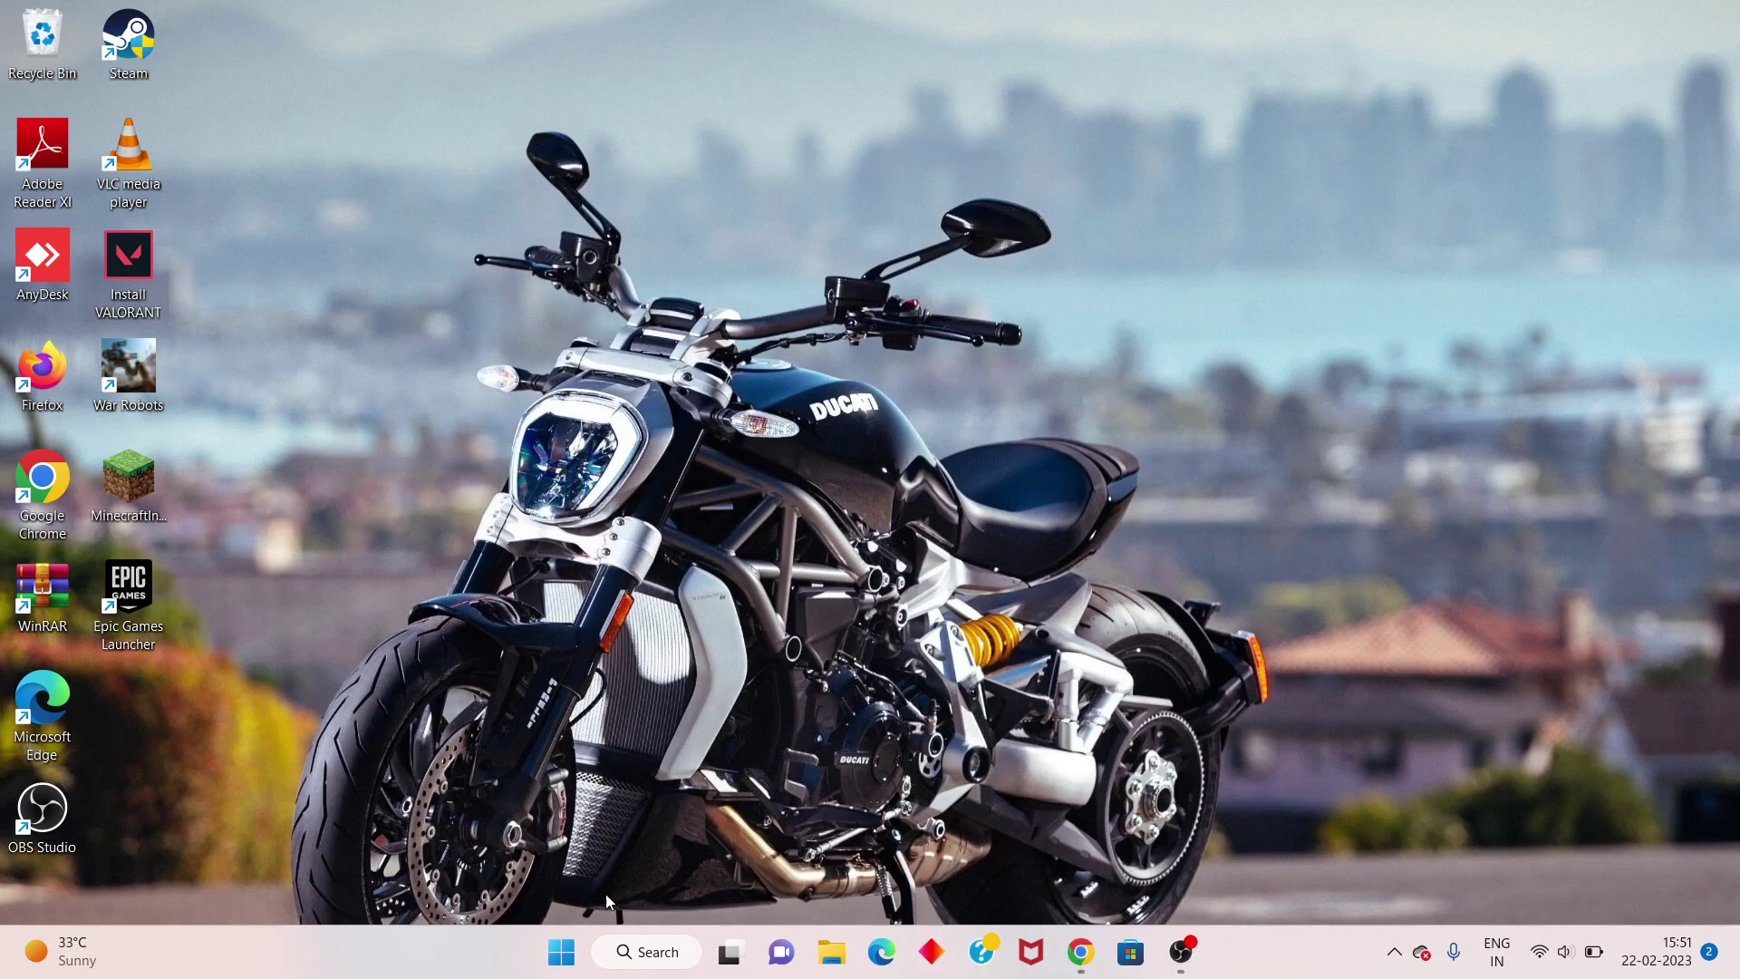
Step: Open Start's power options, back out without restarting, and reopen Windows Search
left_click(561, 949)
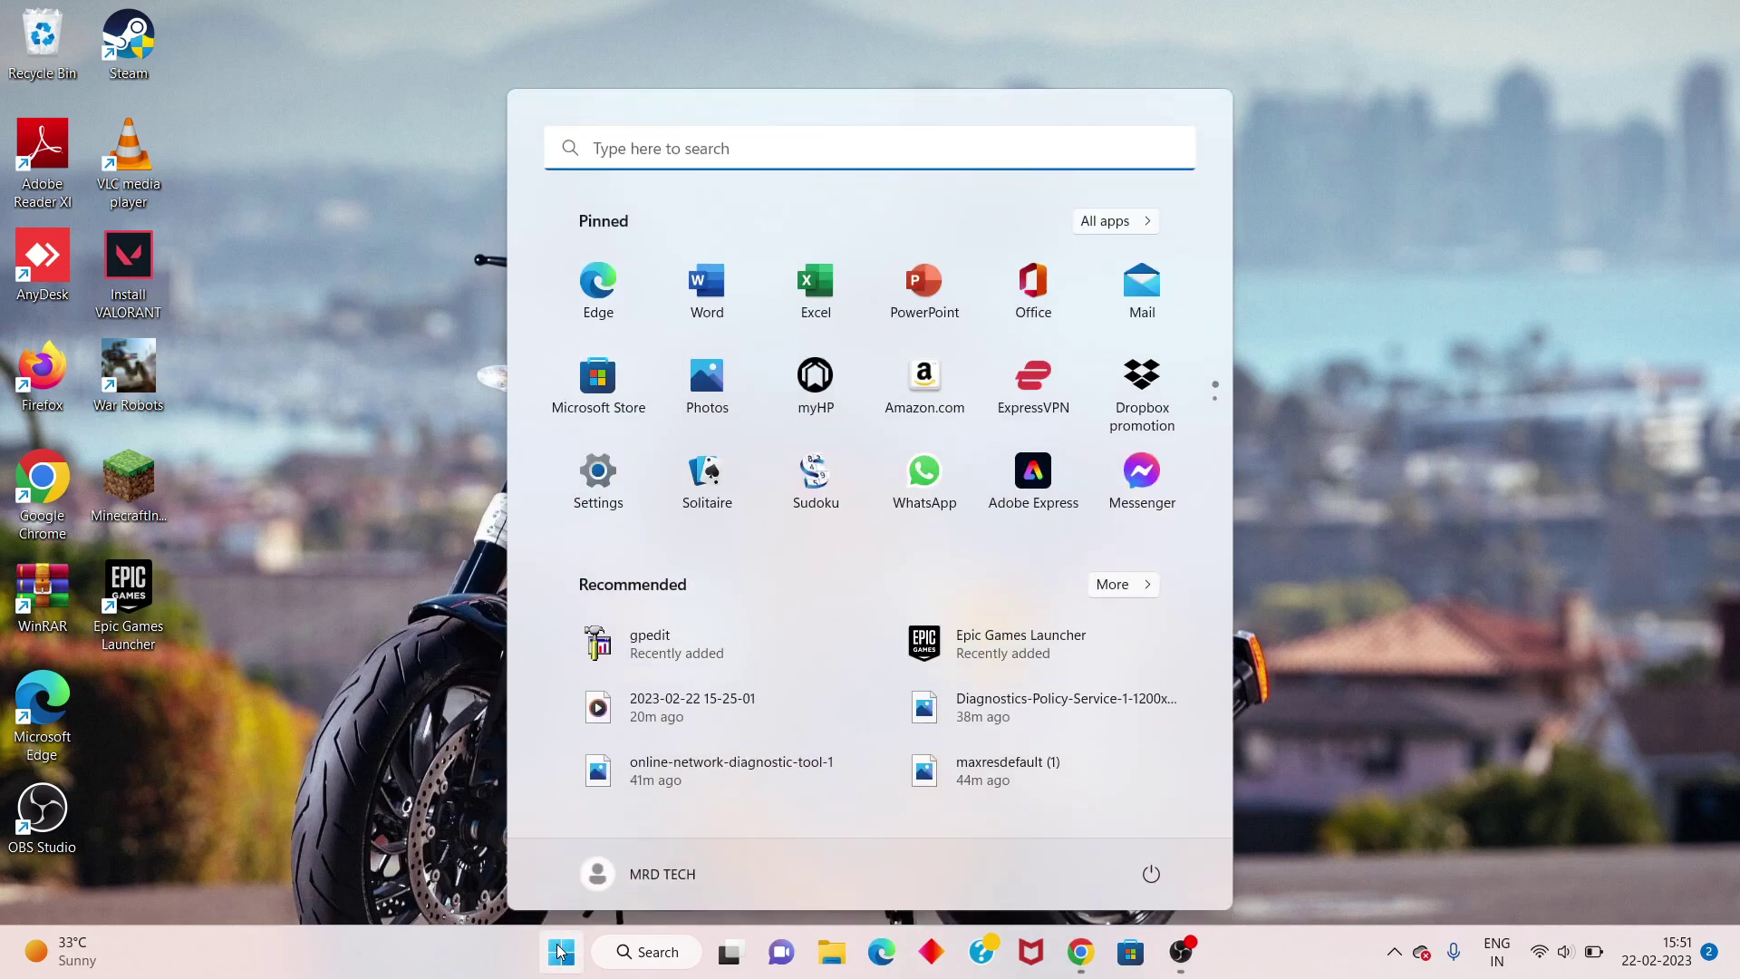
left_click(1153, 873)
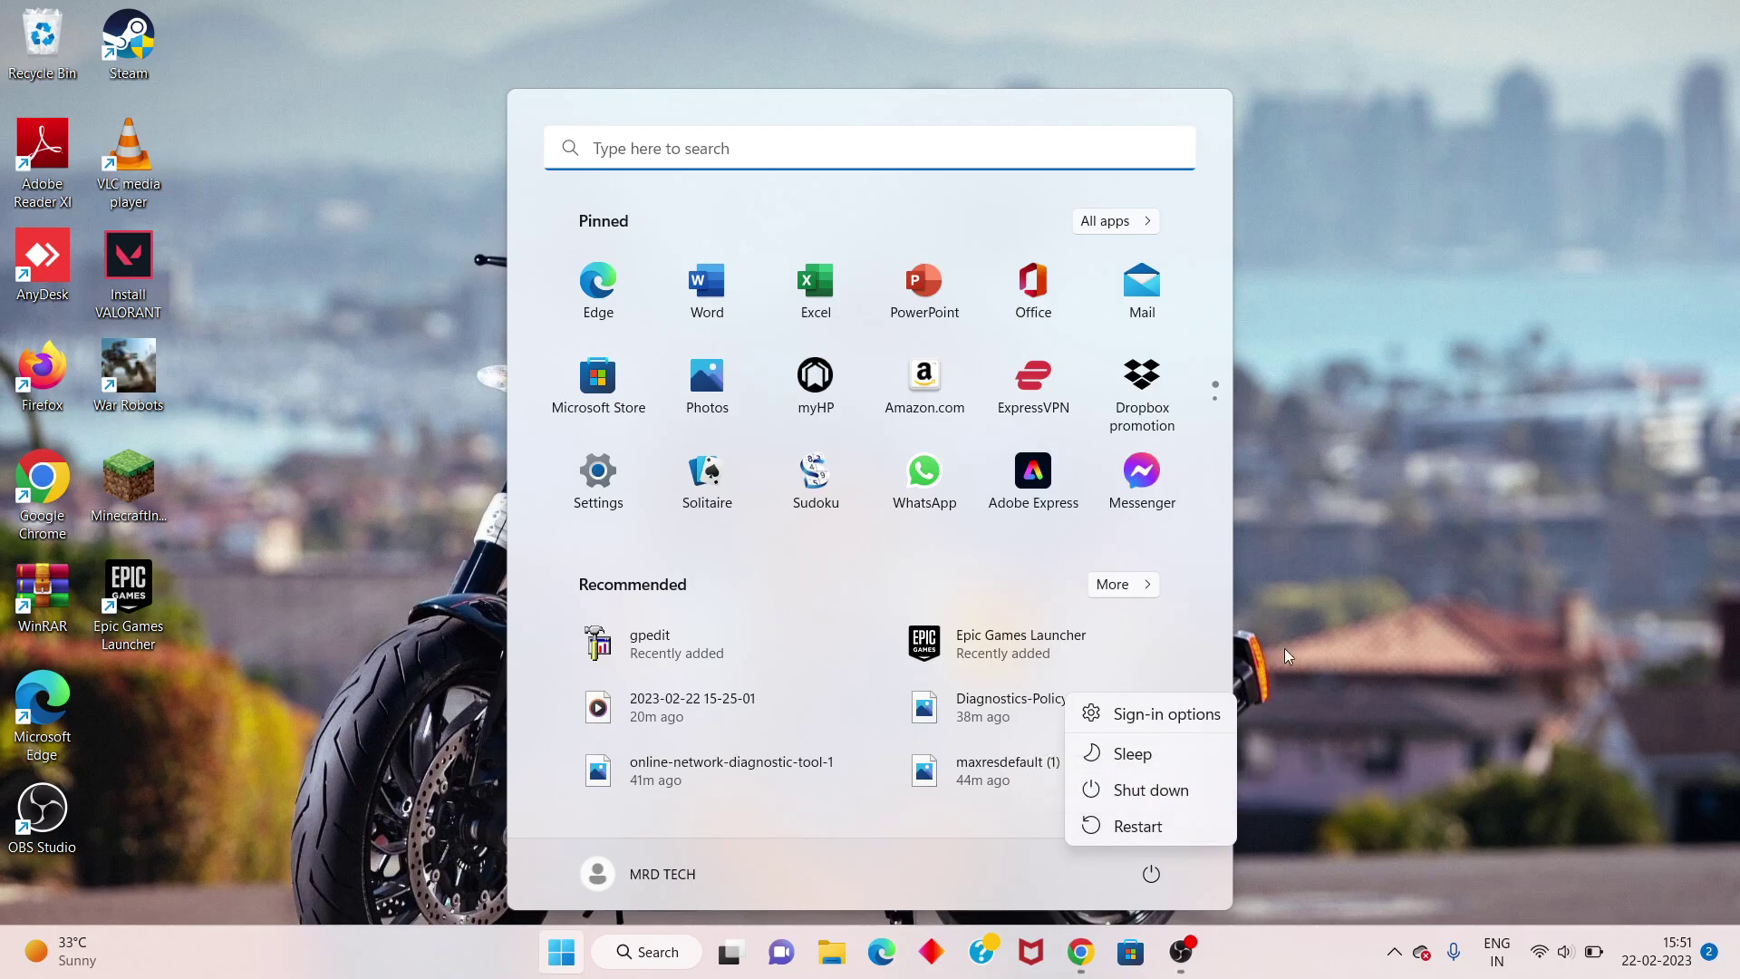
left_click(1338, 569)
left_click(1338, 569)
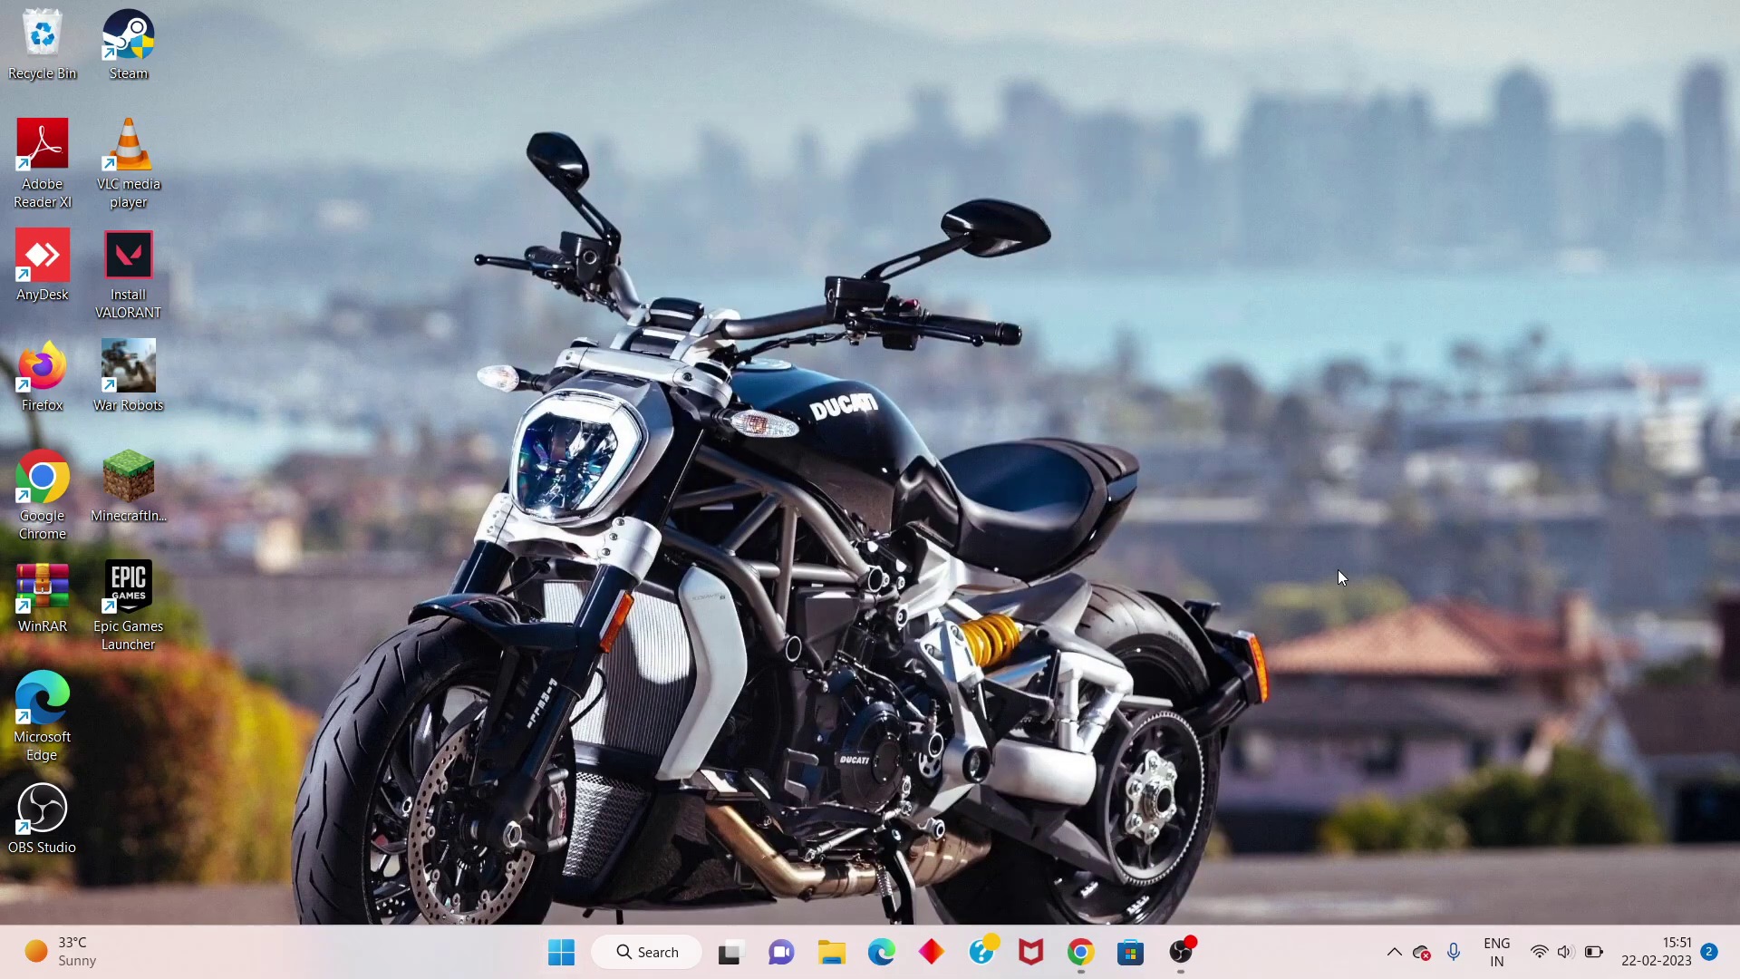
left_click(660, 952)
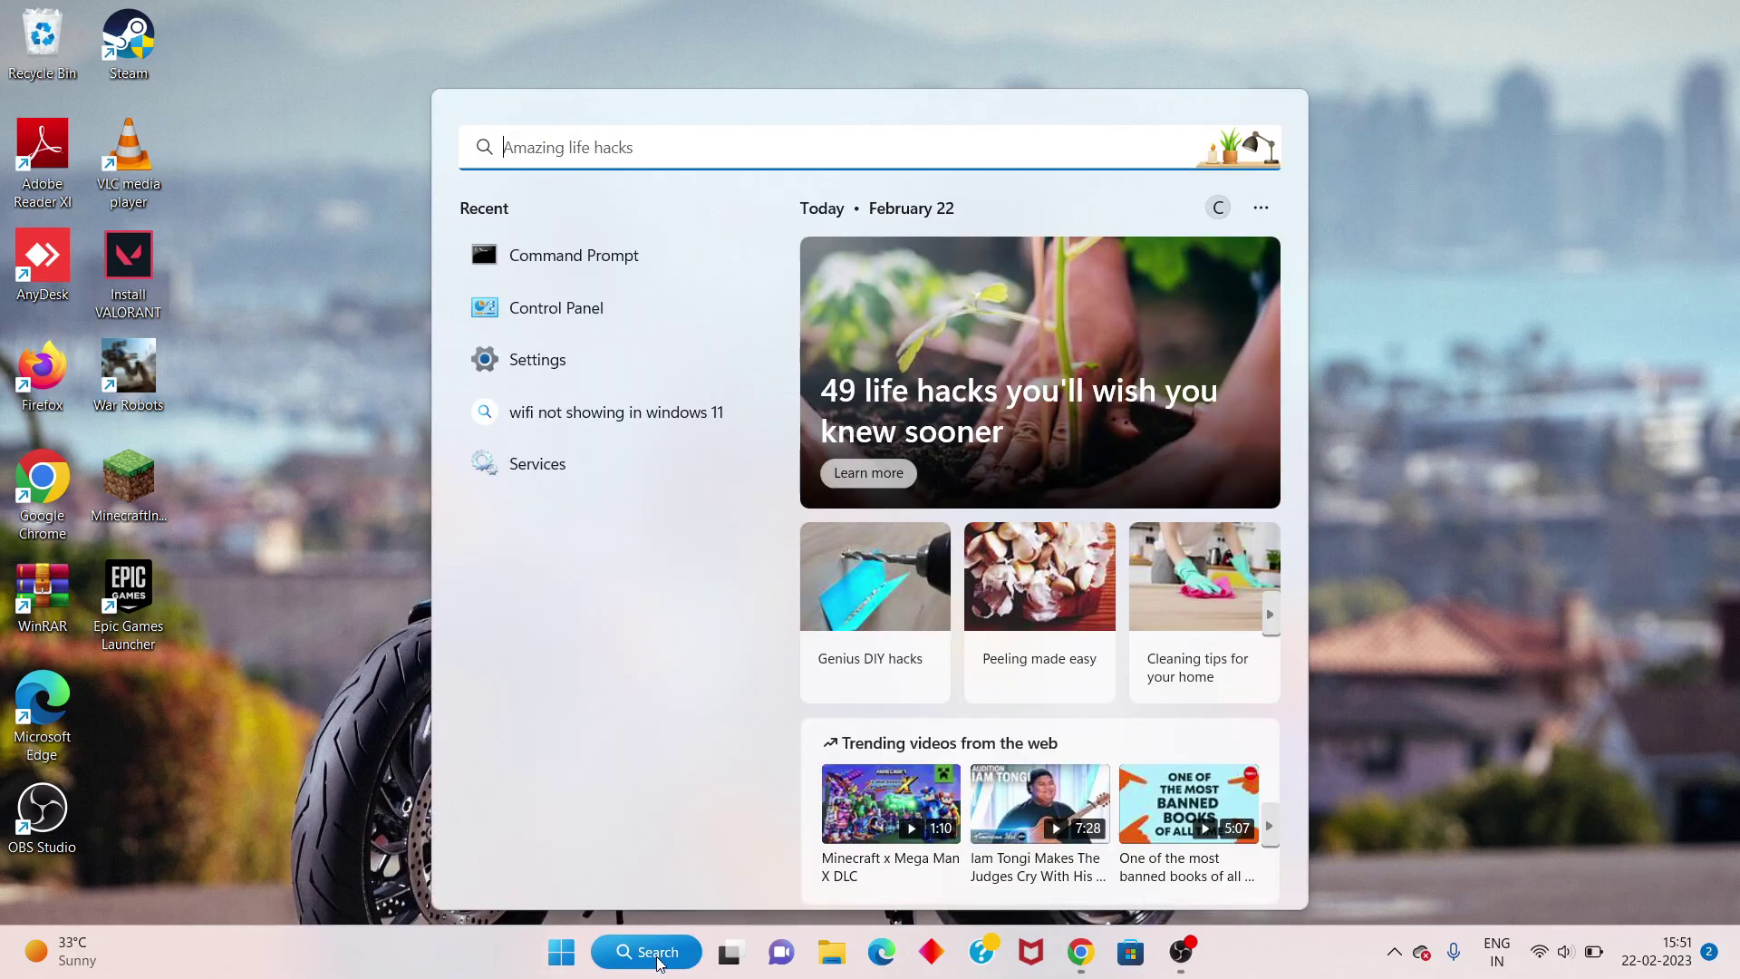
Step: Open Device Manager and view the MediaTek MT7921 Wi-Fi 6 adapter's Driver tab (version 3.0.1.1264)
type("dev")
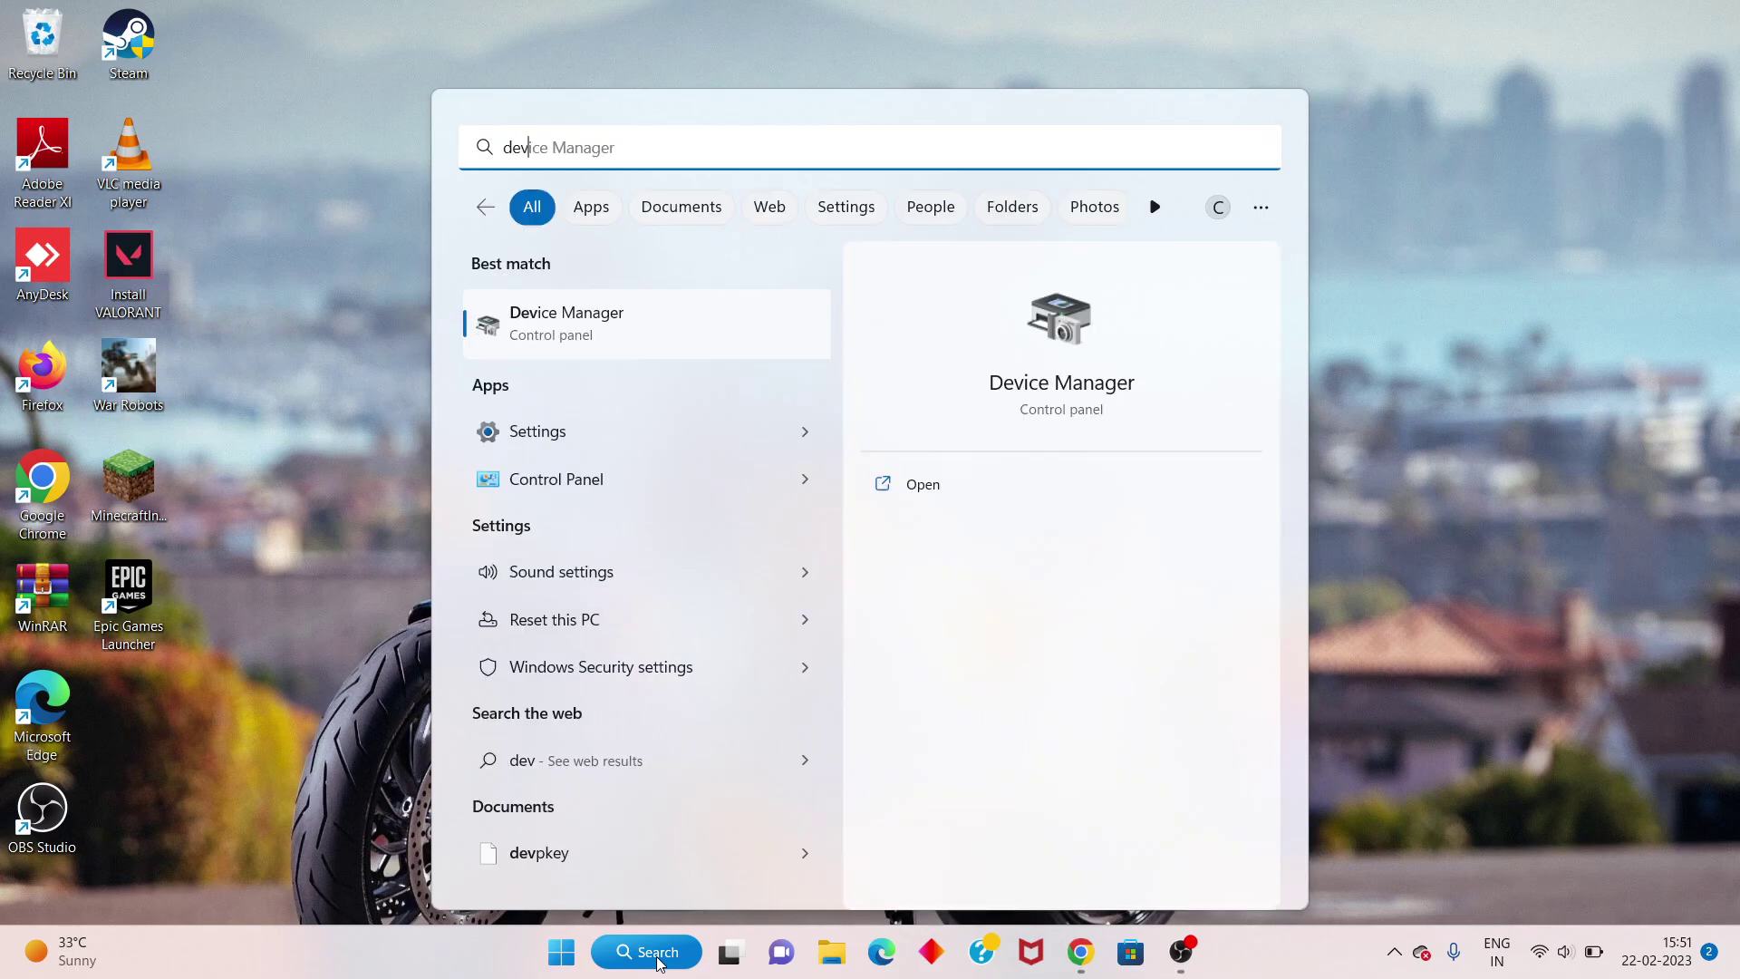
left_click(916, 487)
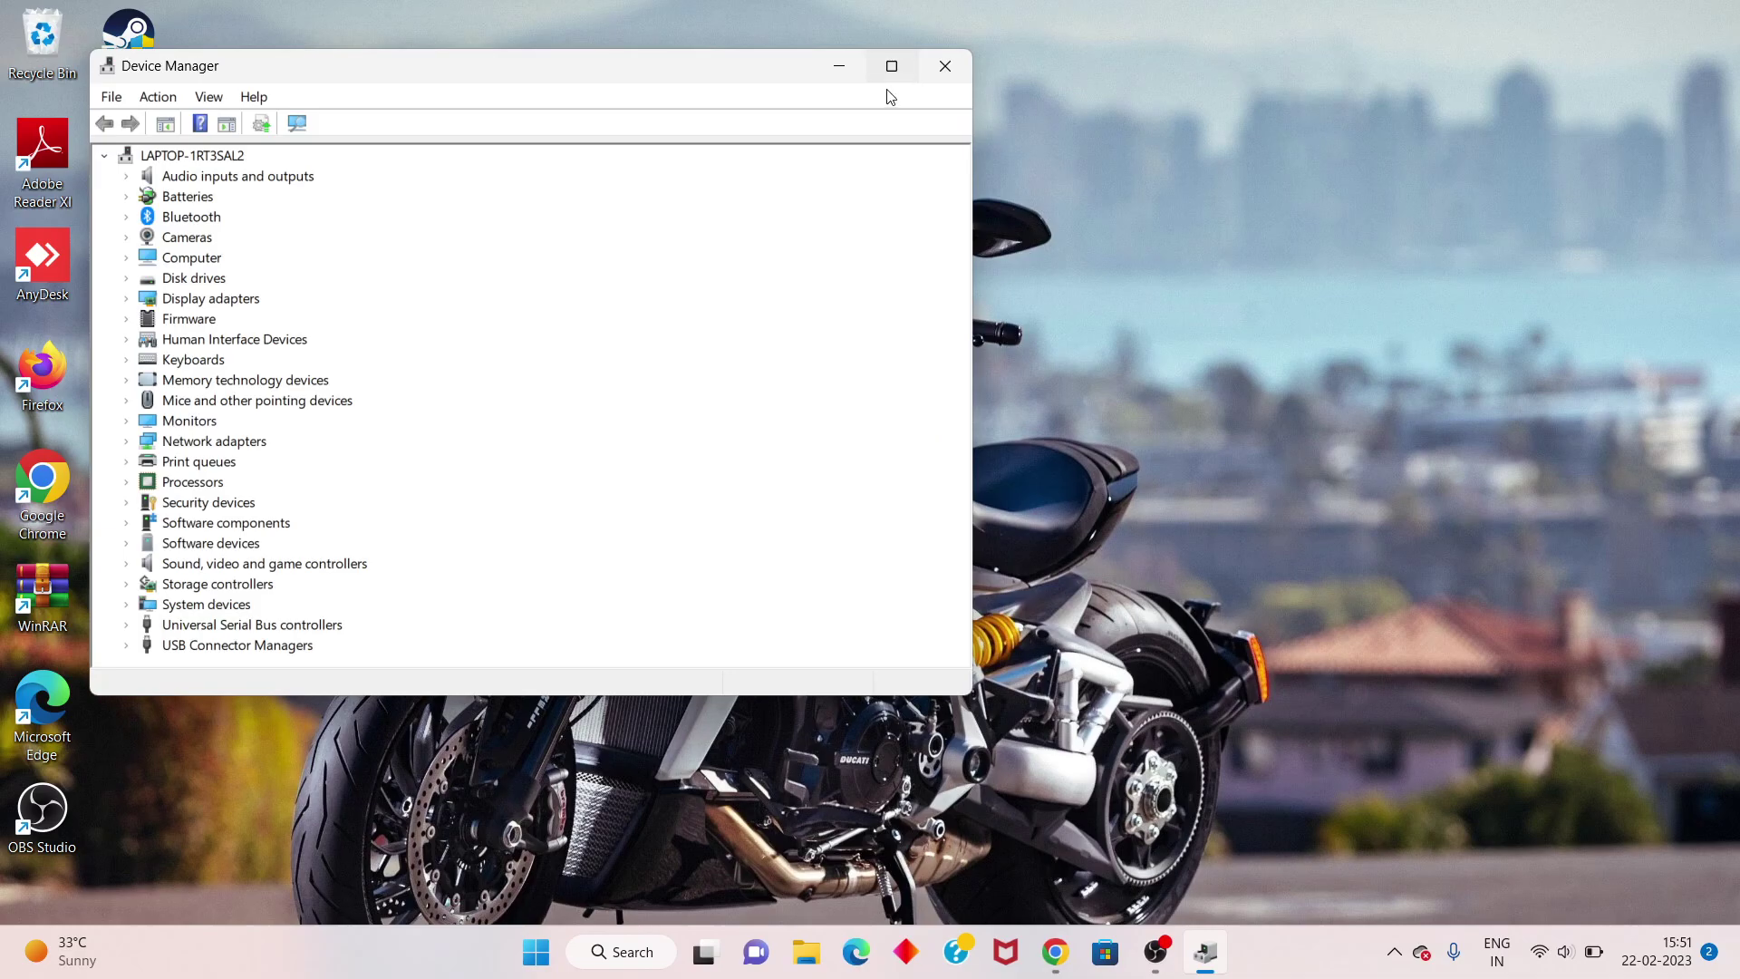
left_click(892, 73)
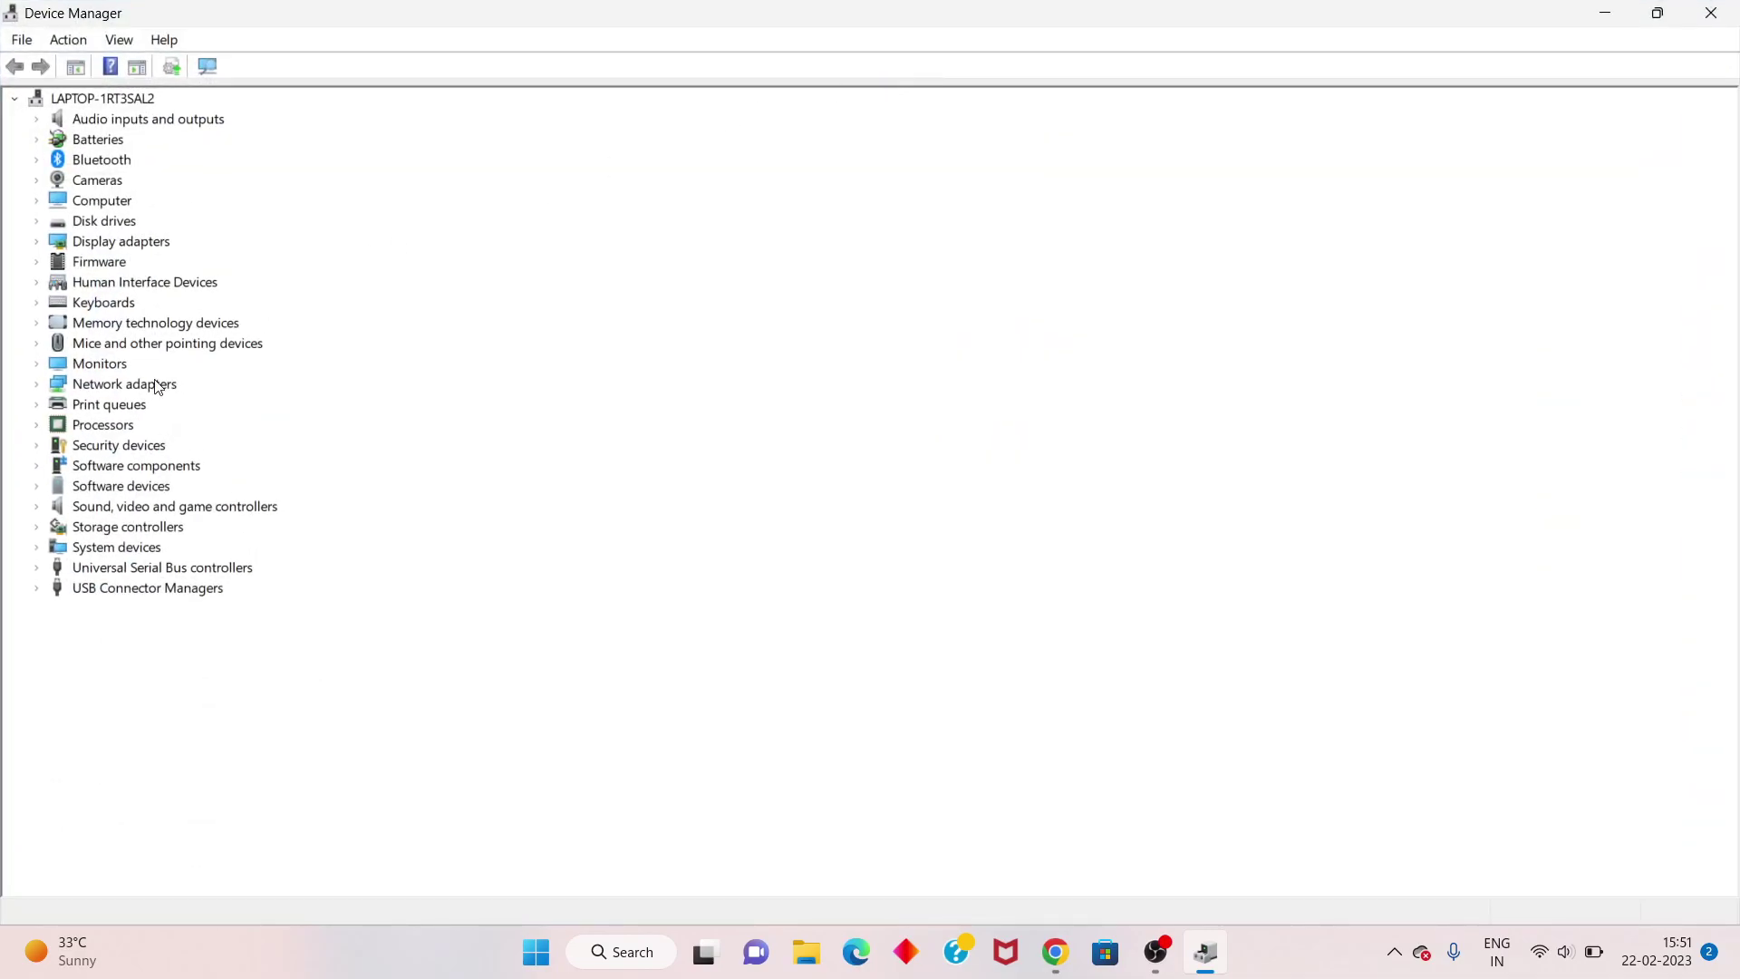
double_click(145, 390)
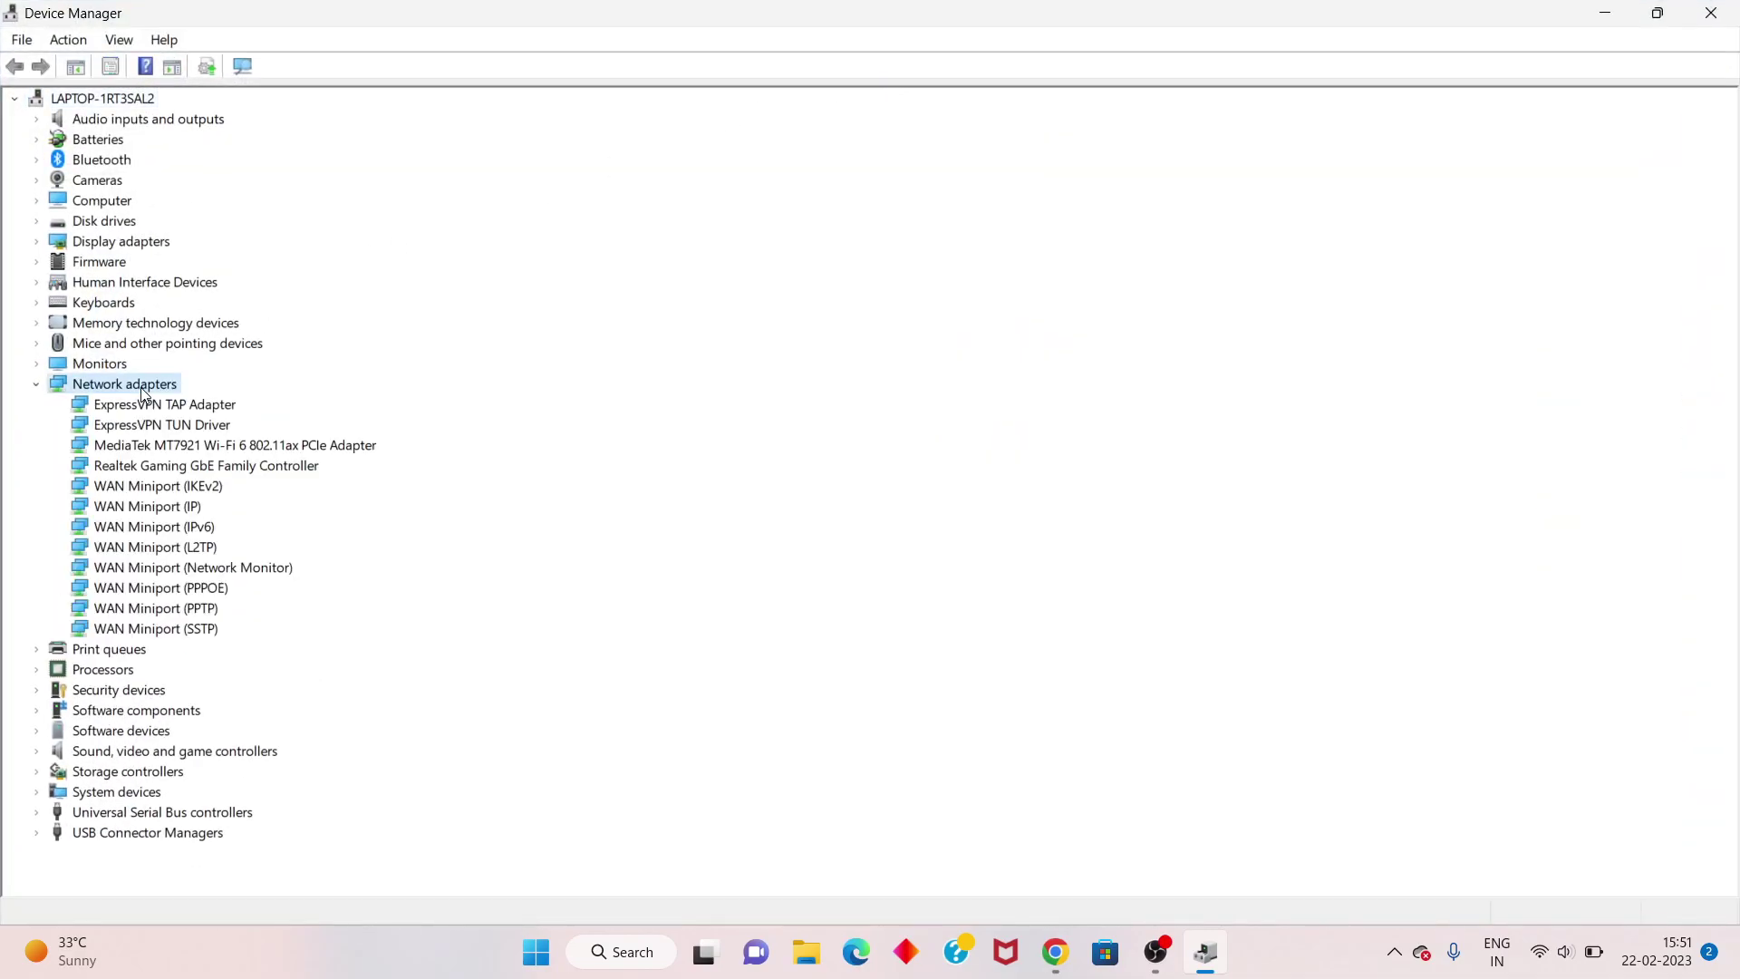
left_click(211, 451)
right_click(211, 453)
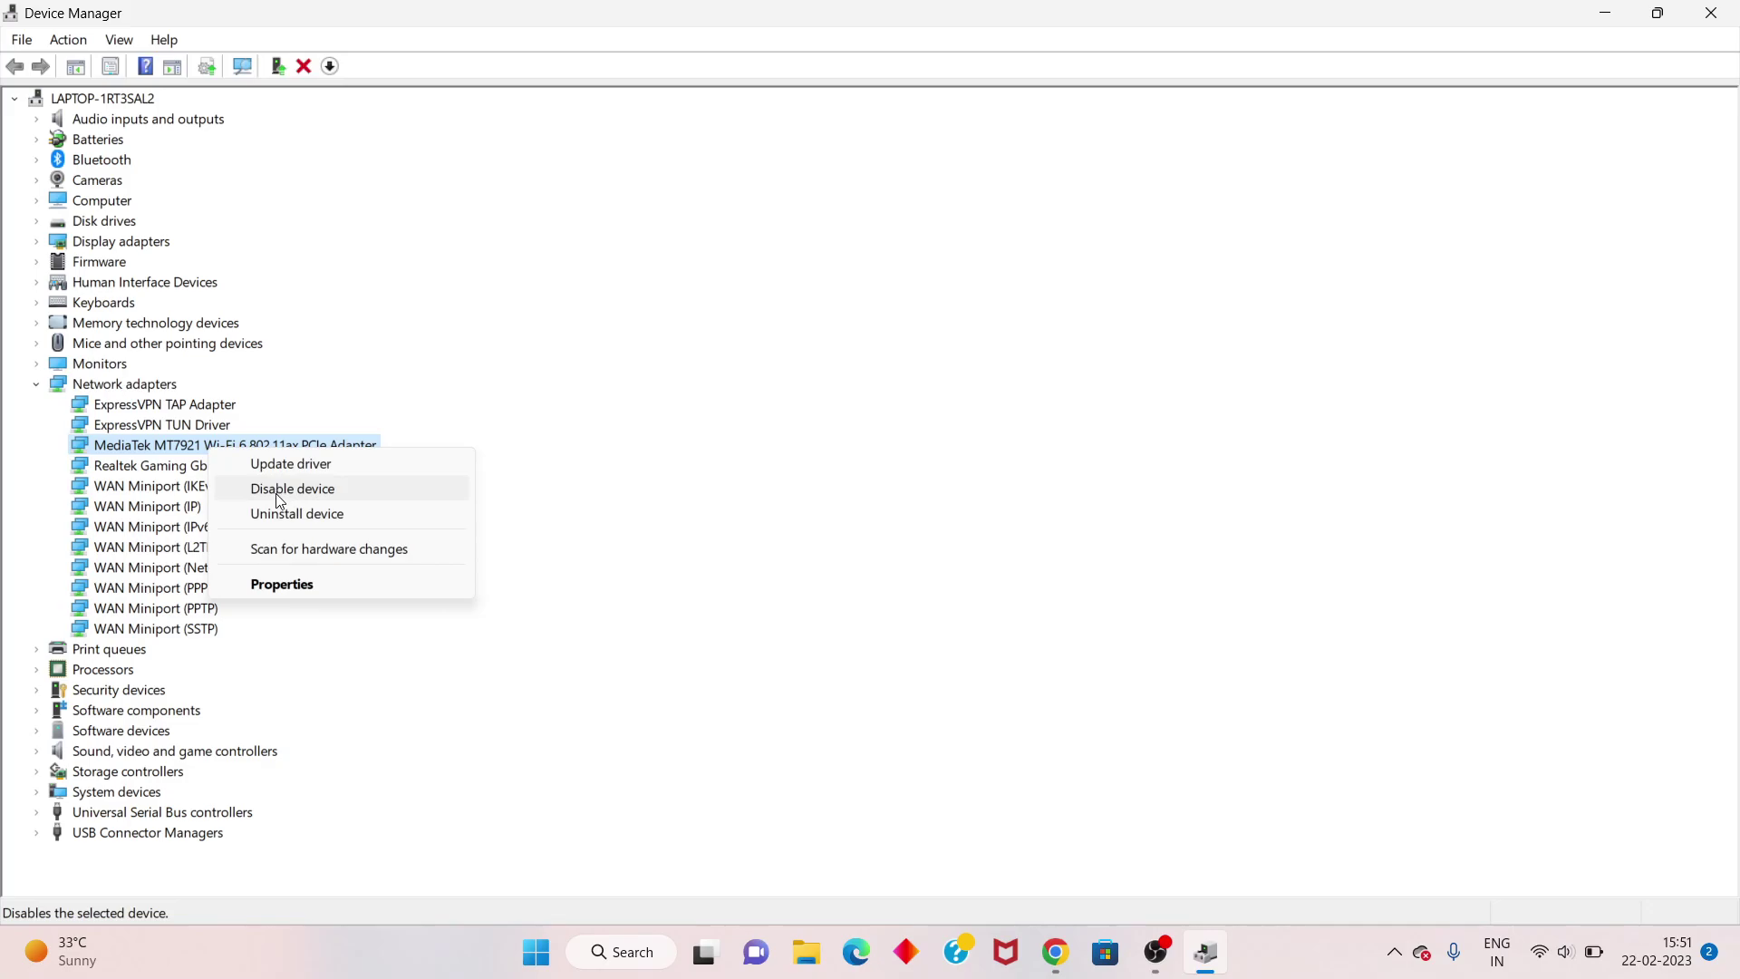
left_click(300, 598)
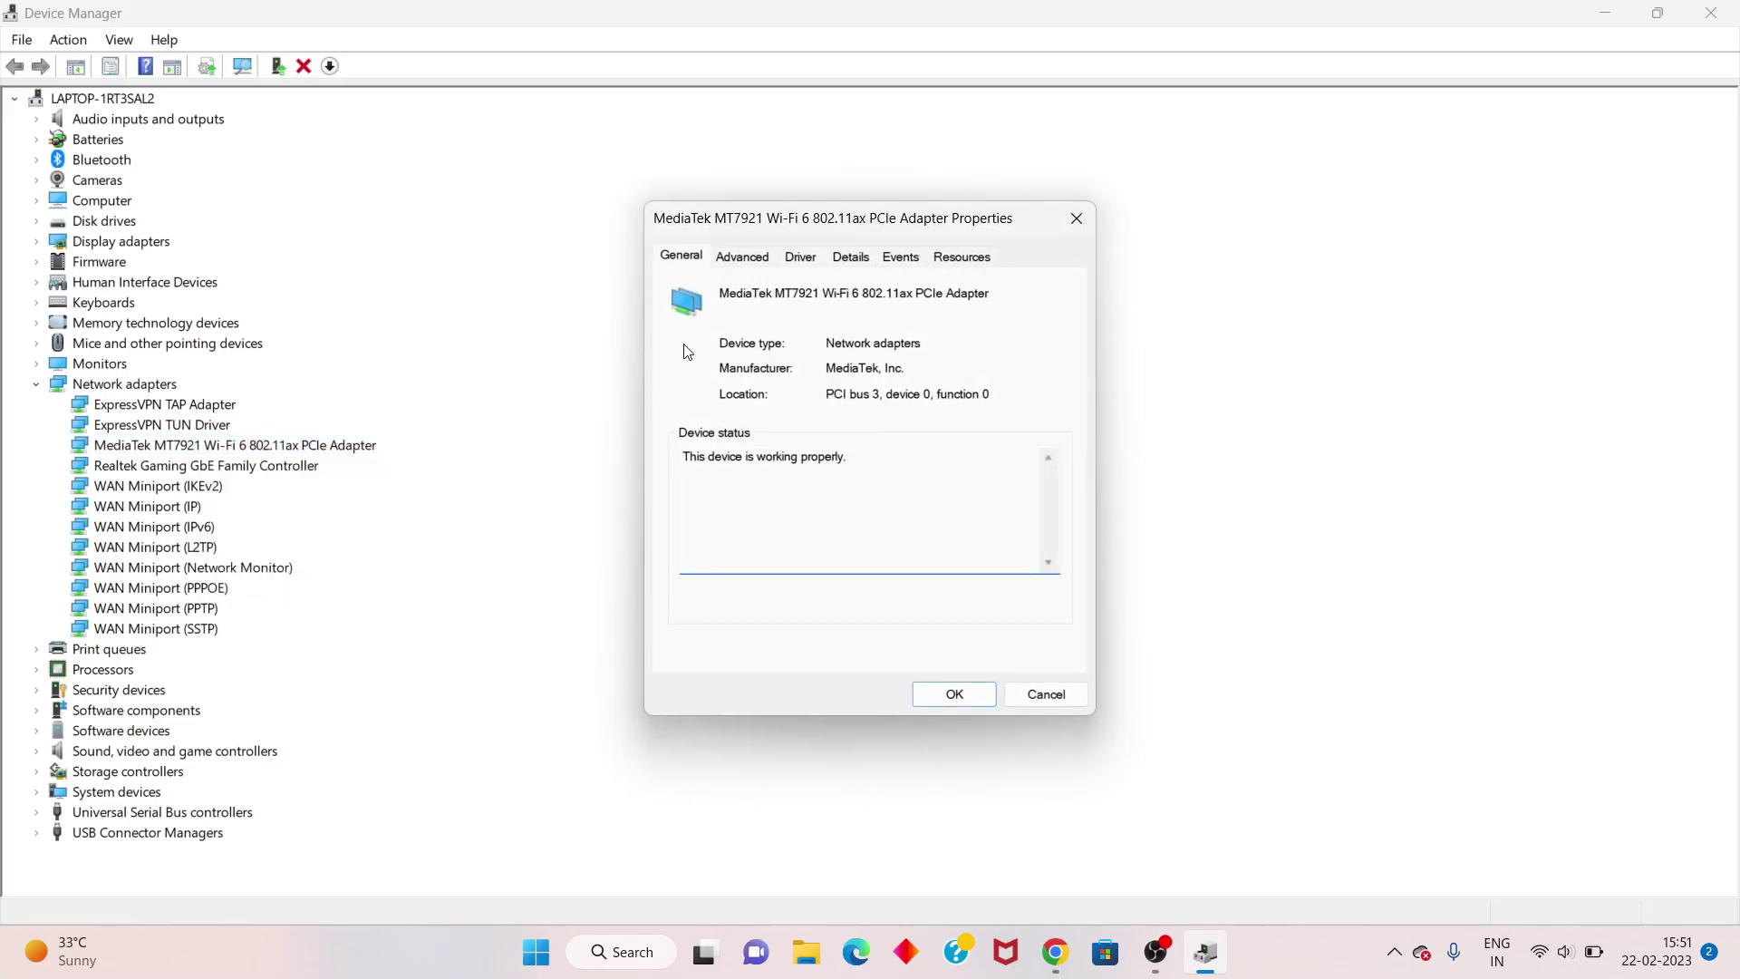
left_click(803, 258)
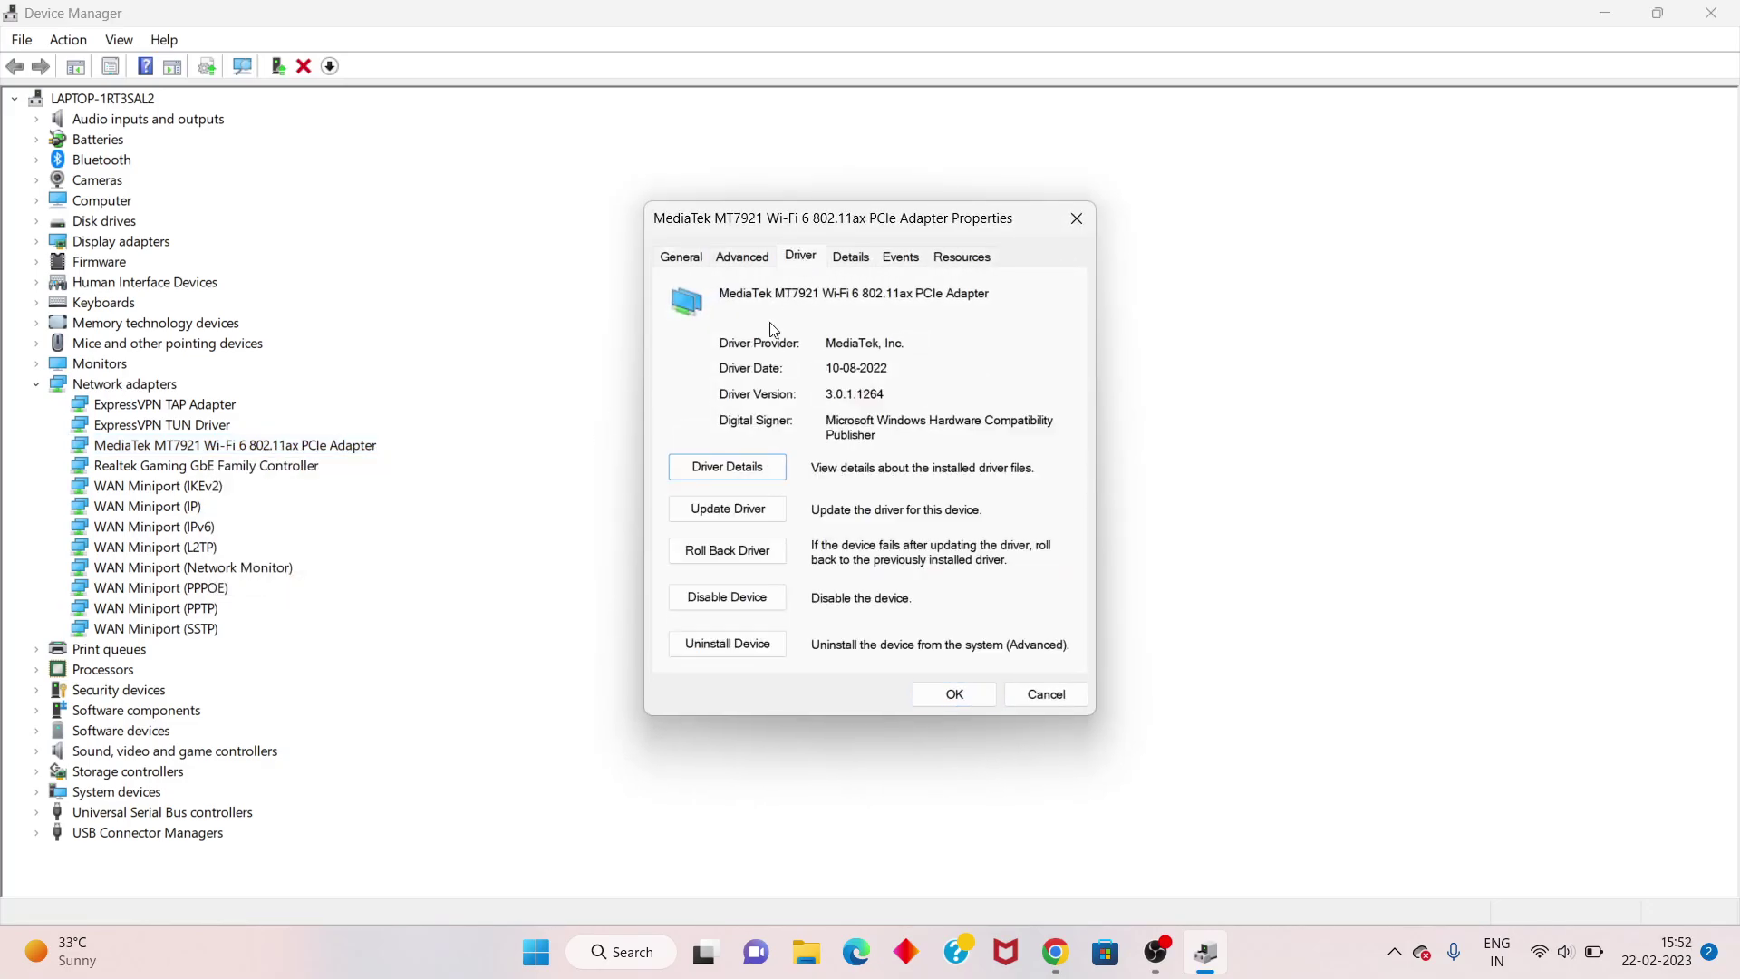
Step: Search automatically for a newer Wi-Fi adapter driver, then close the update wizard and Properties
left_click(747, 515)
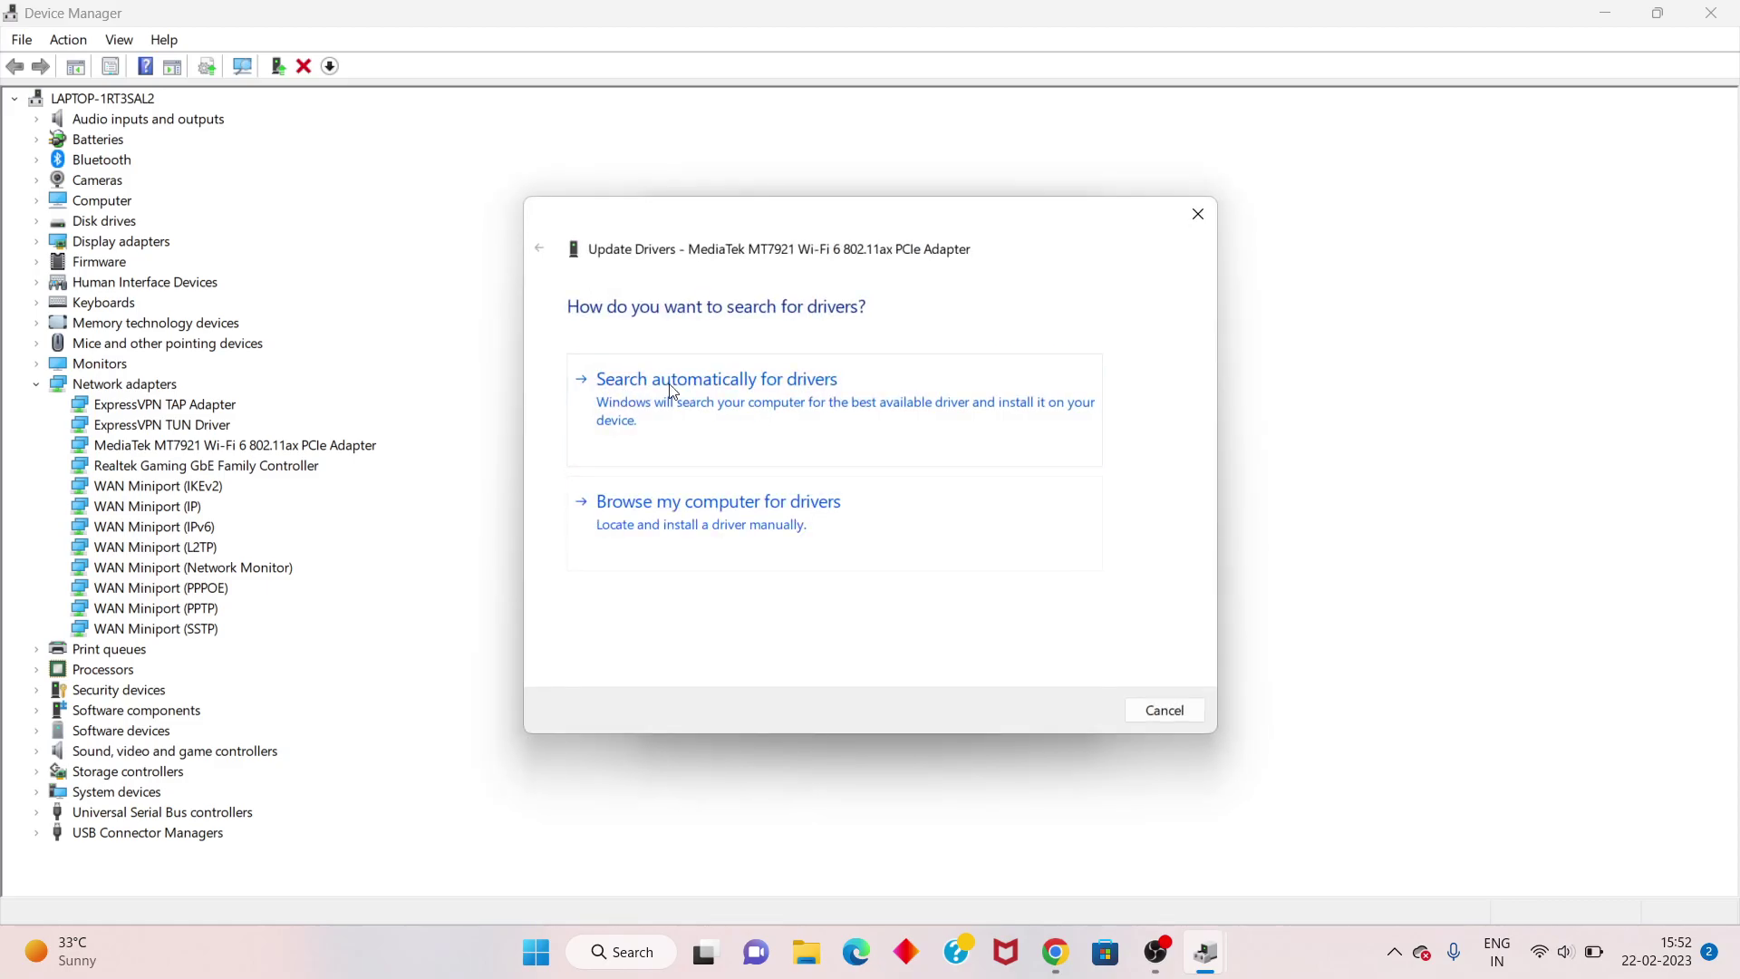
left_click(791, 422)
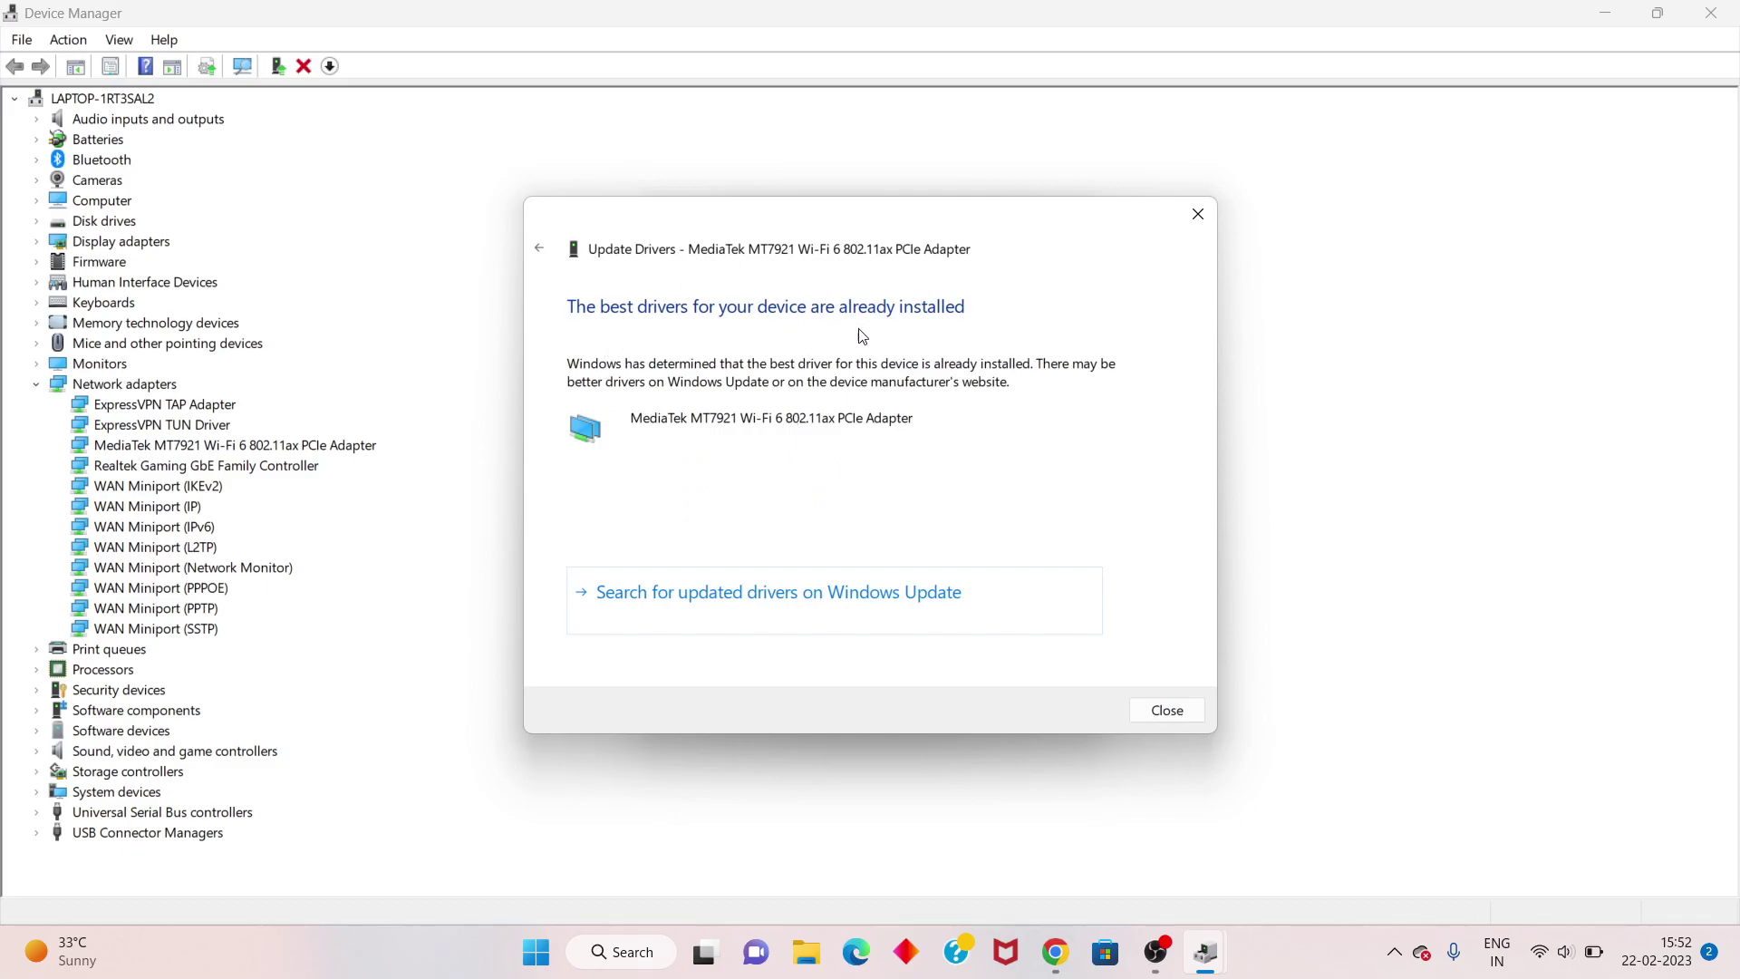
left_click(541, 248)
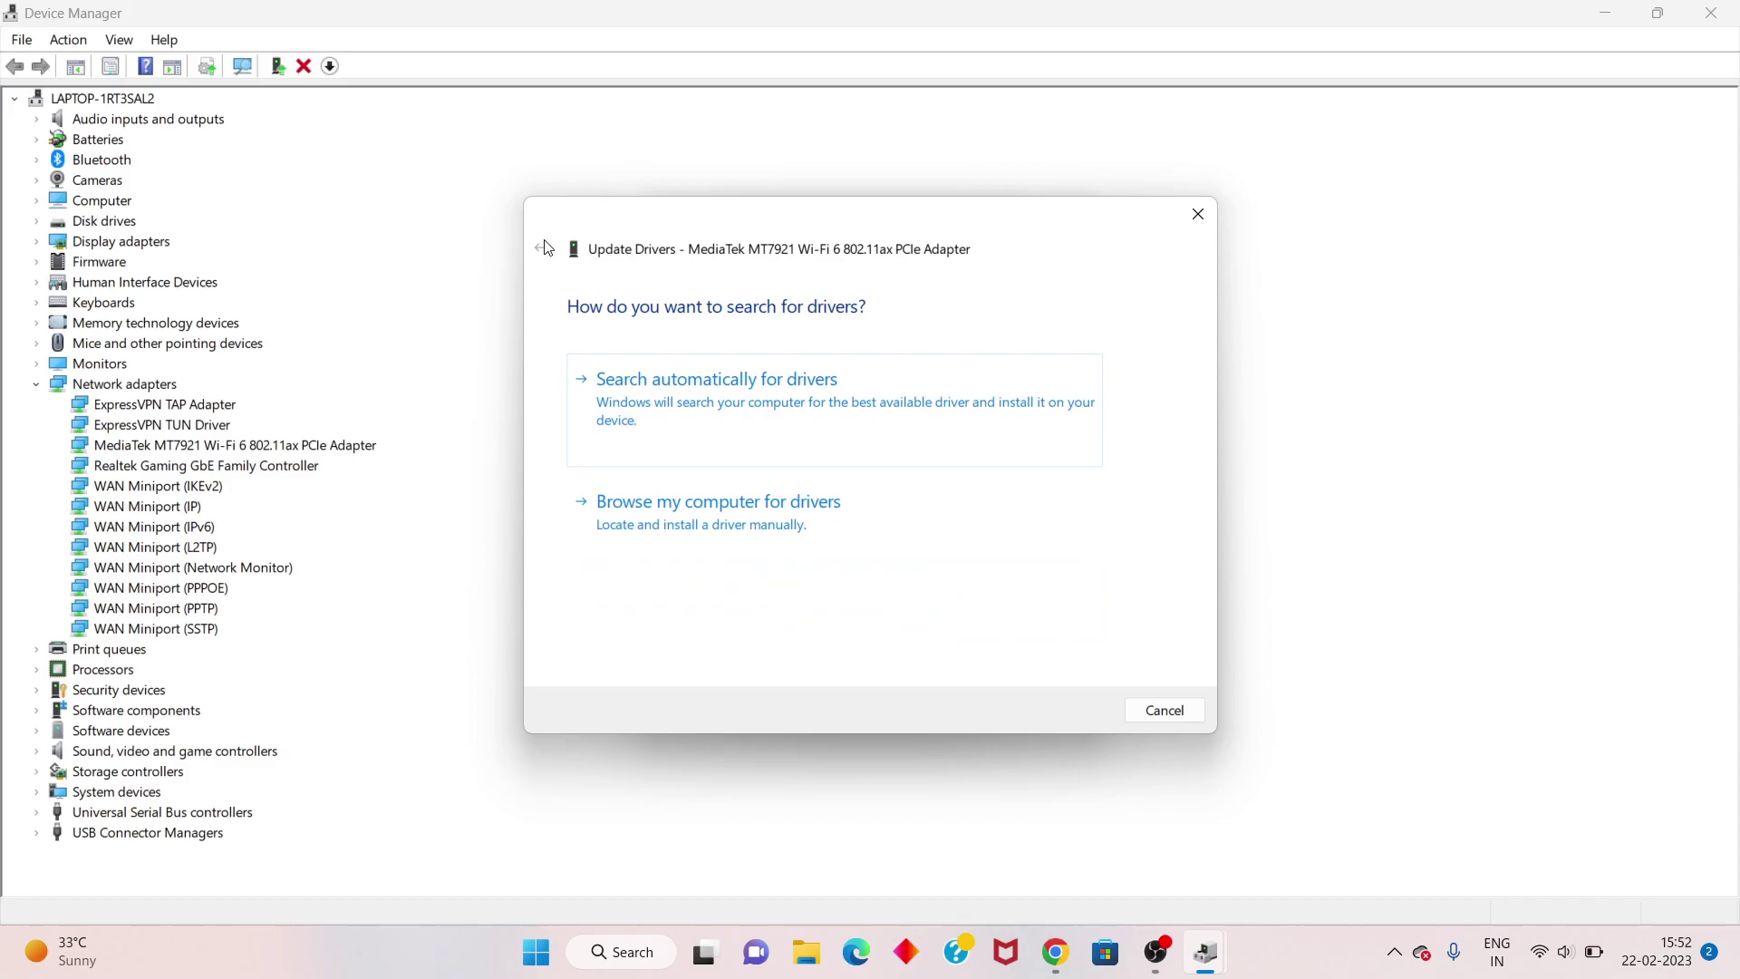
left_click(1198, 214)
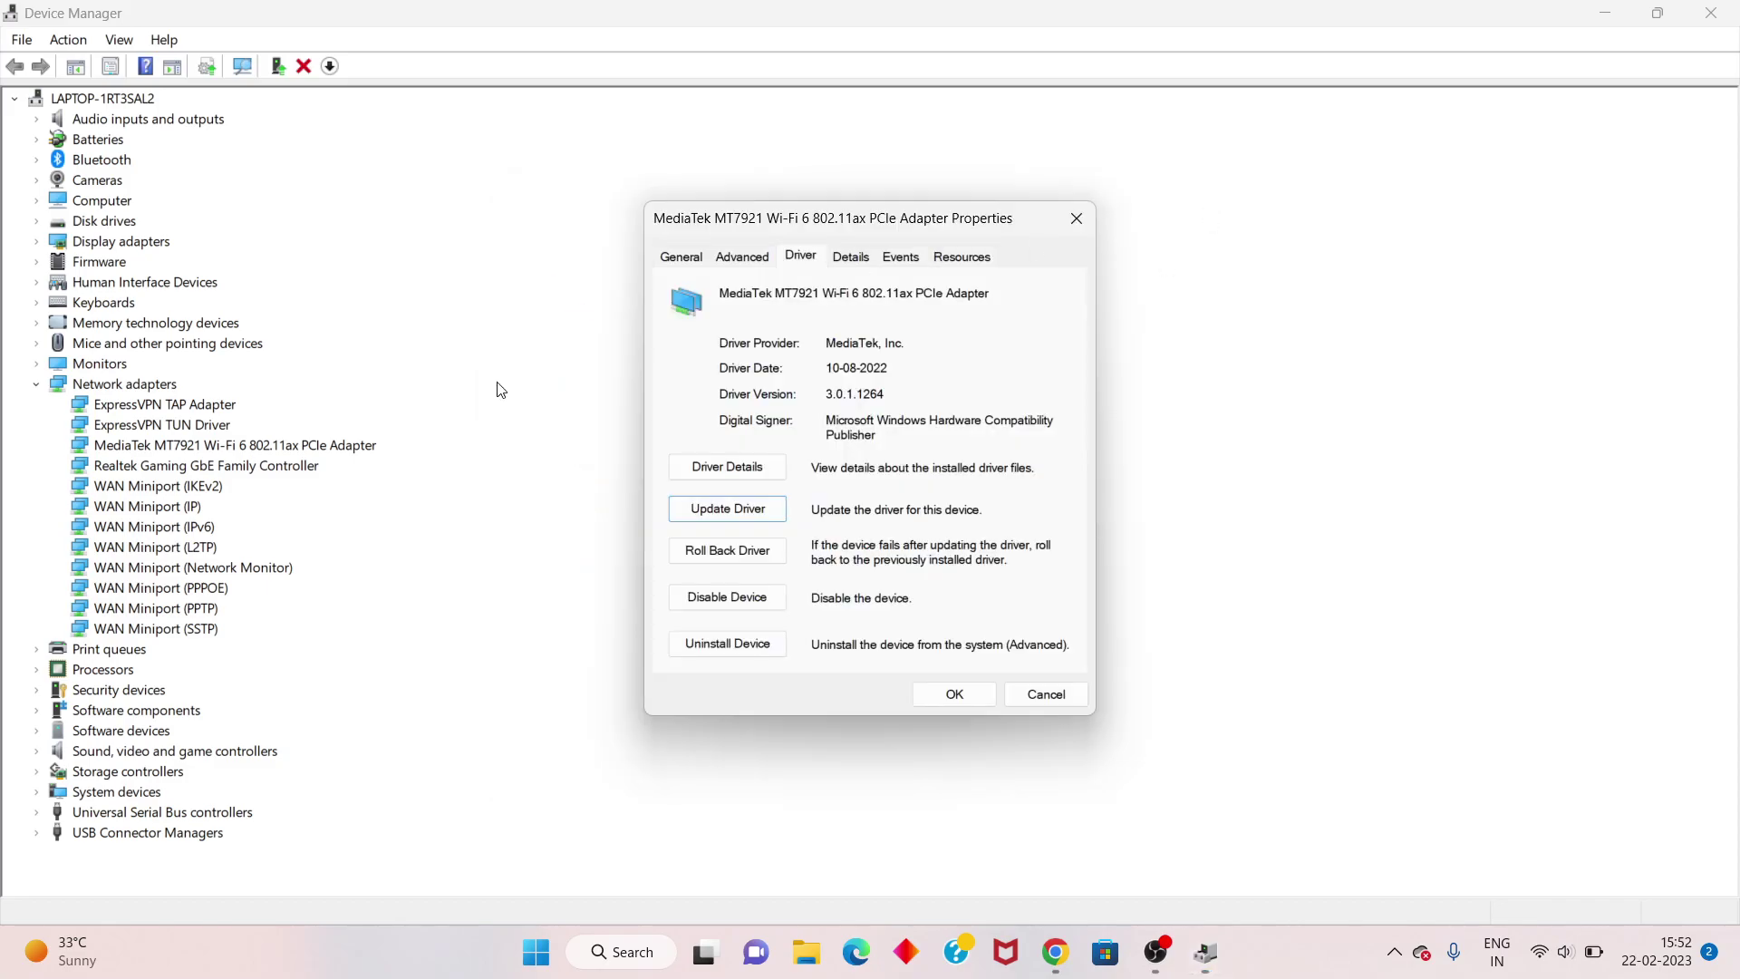
left_click(1077, 218)
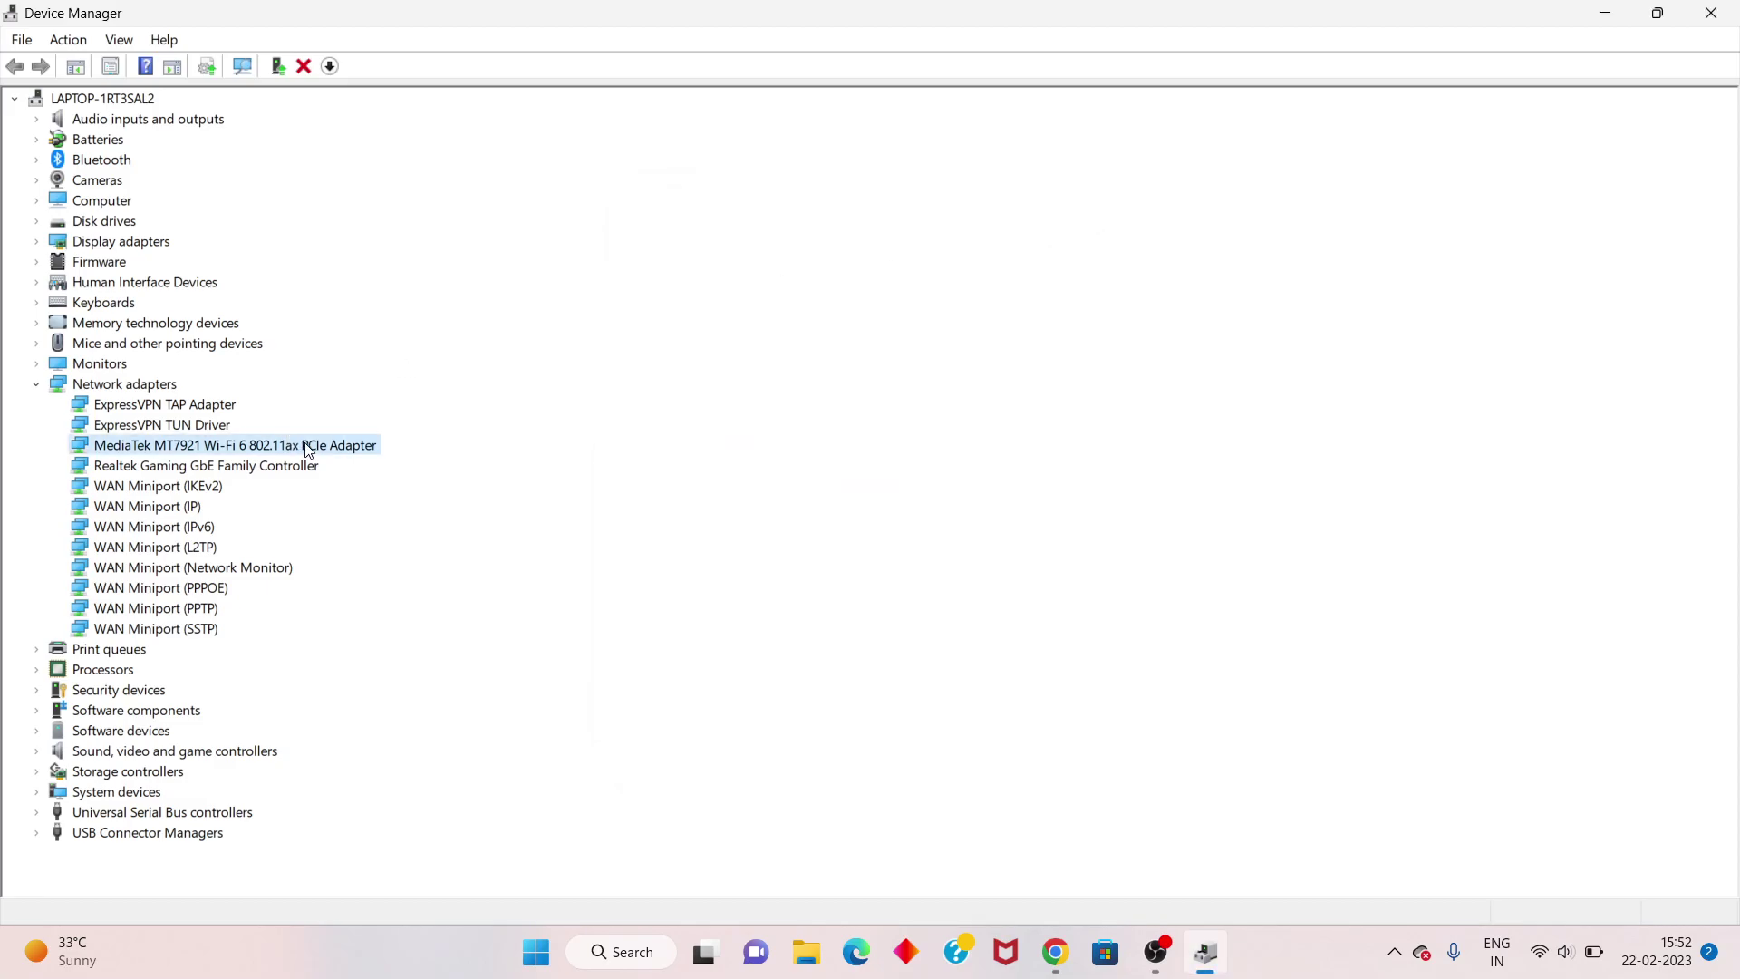
Step: Dismiss the Wi-Fi adapter's context menu without uninstalling anything and close Device Manager
right_click(306, 446)
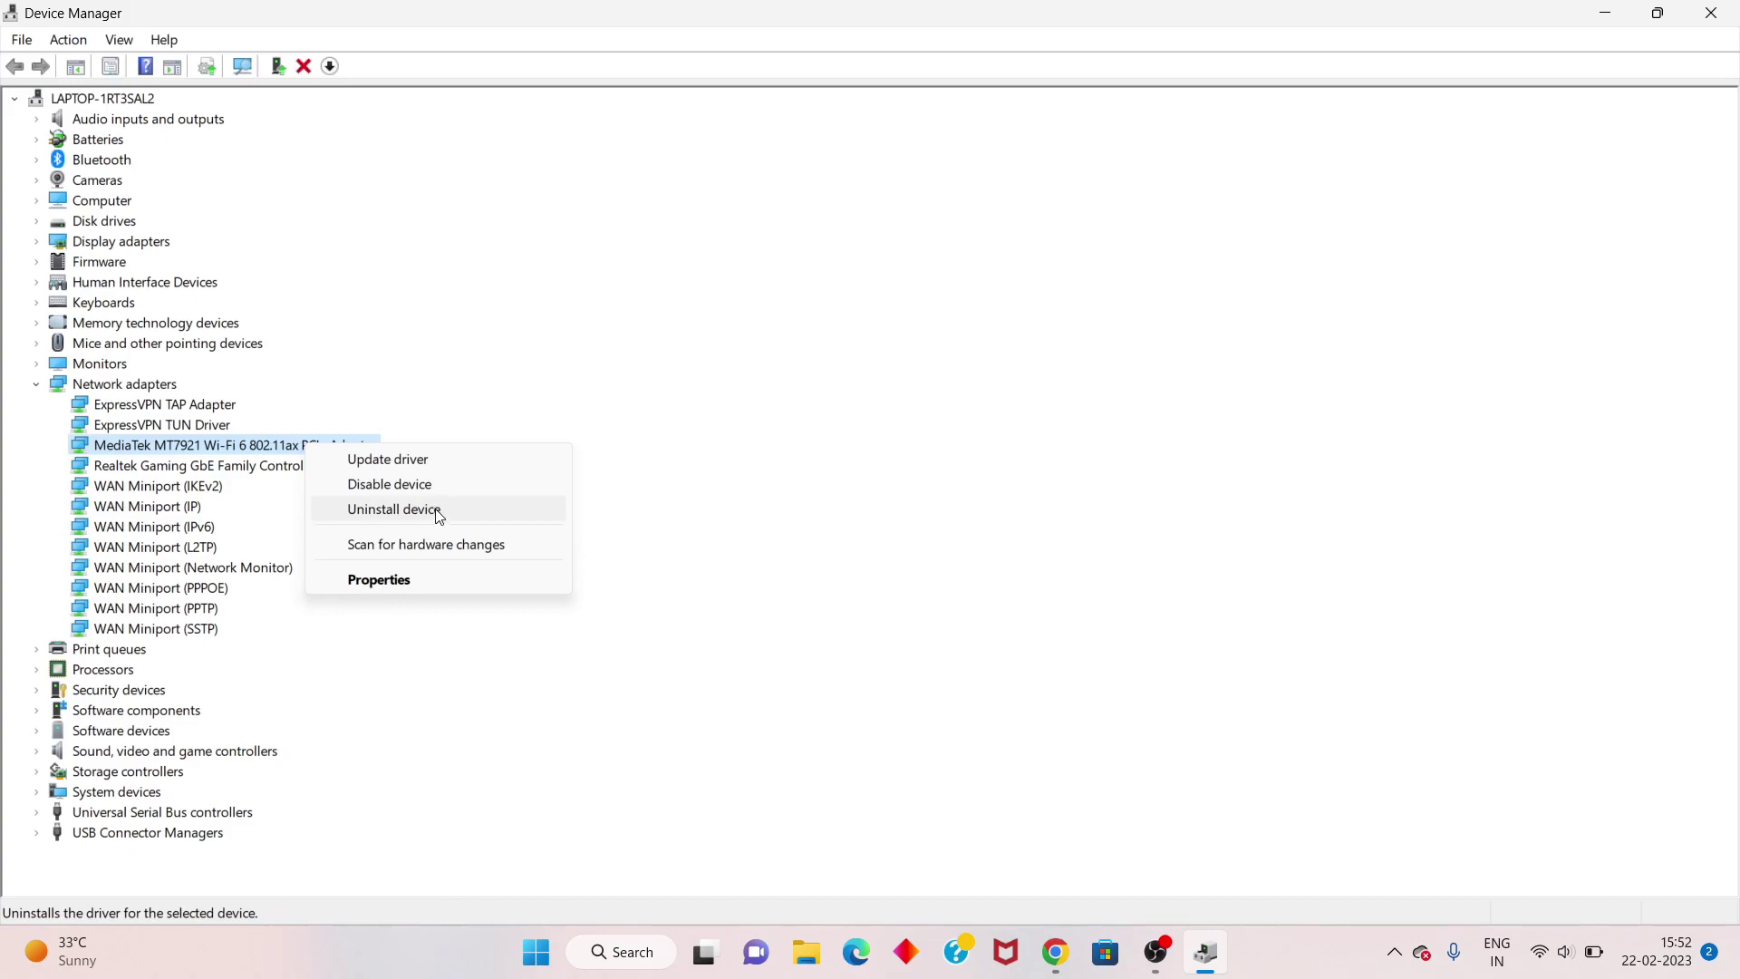
left_click(689, 485)
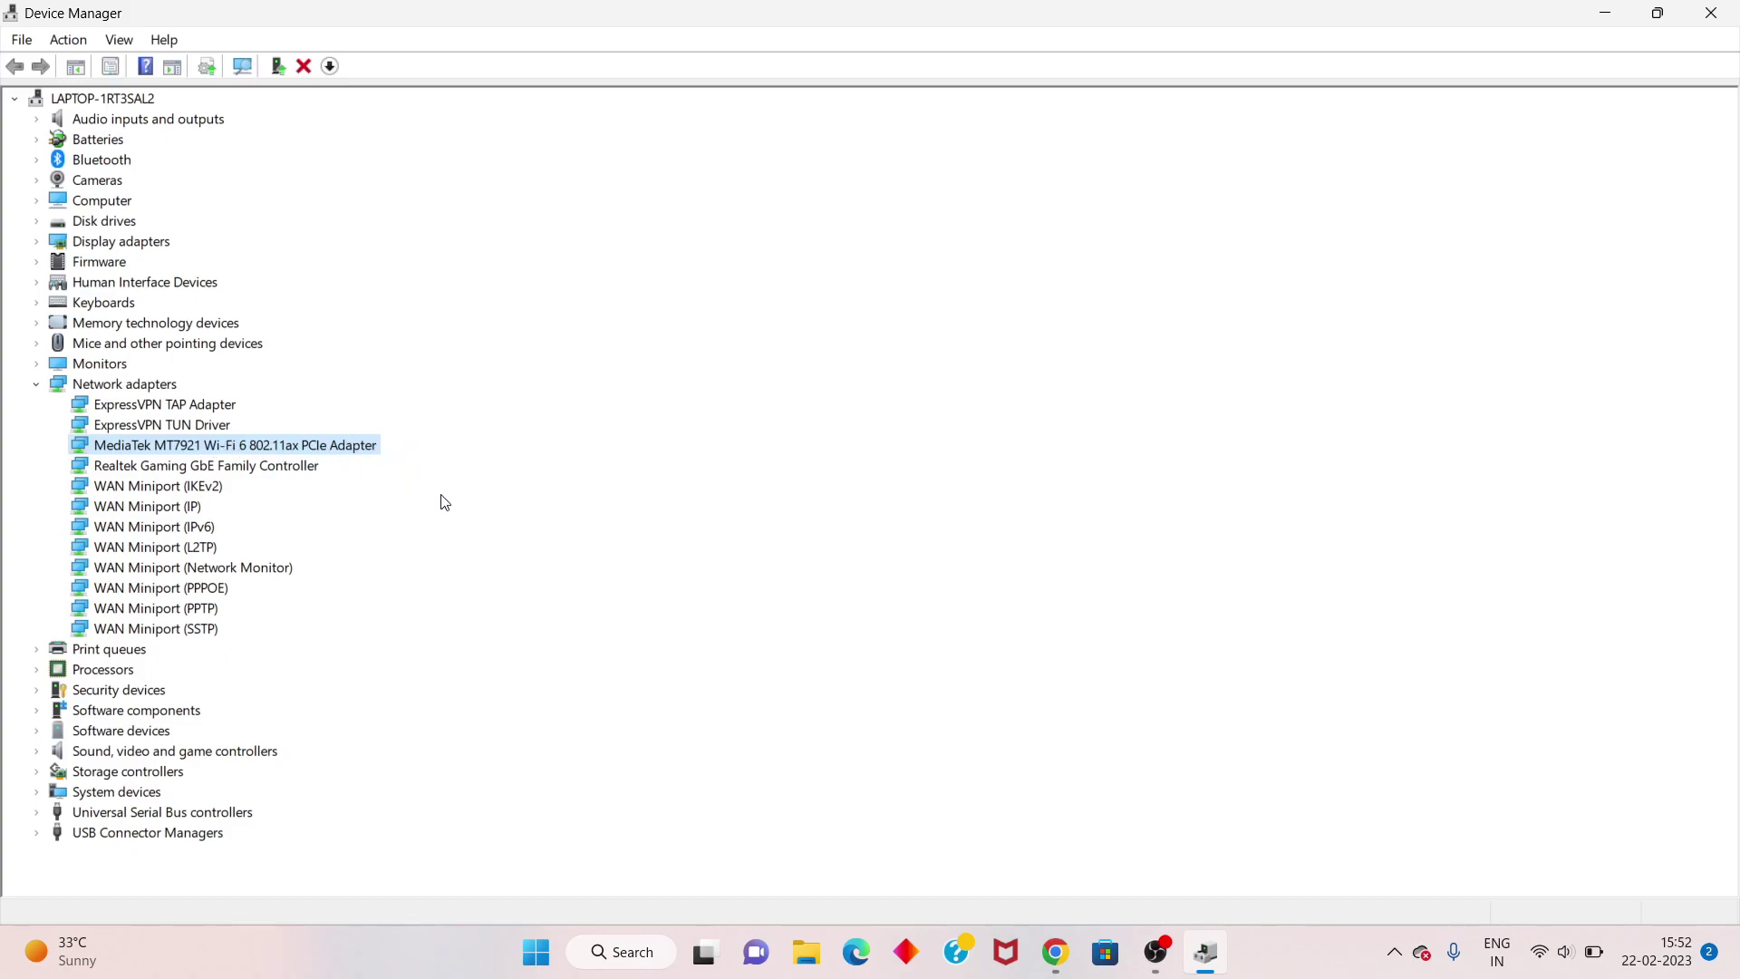
left_click(1711, 12)
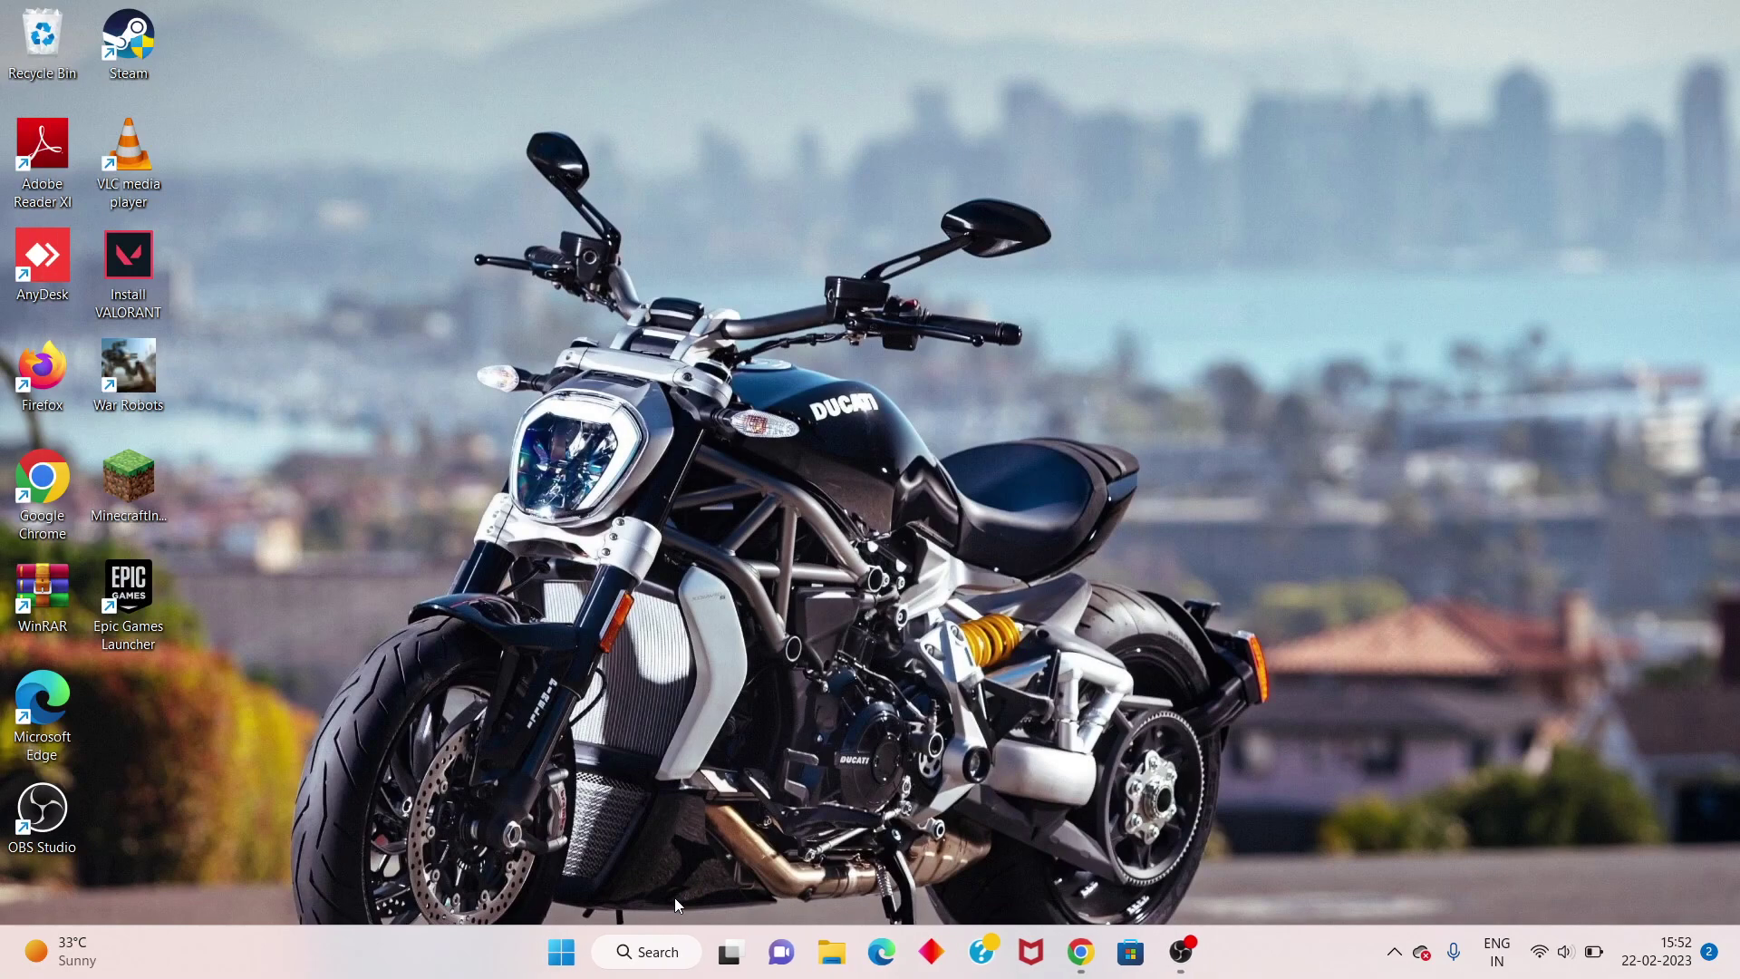
left_click(655, 958)
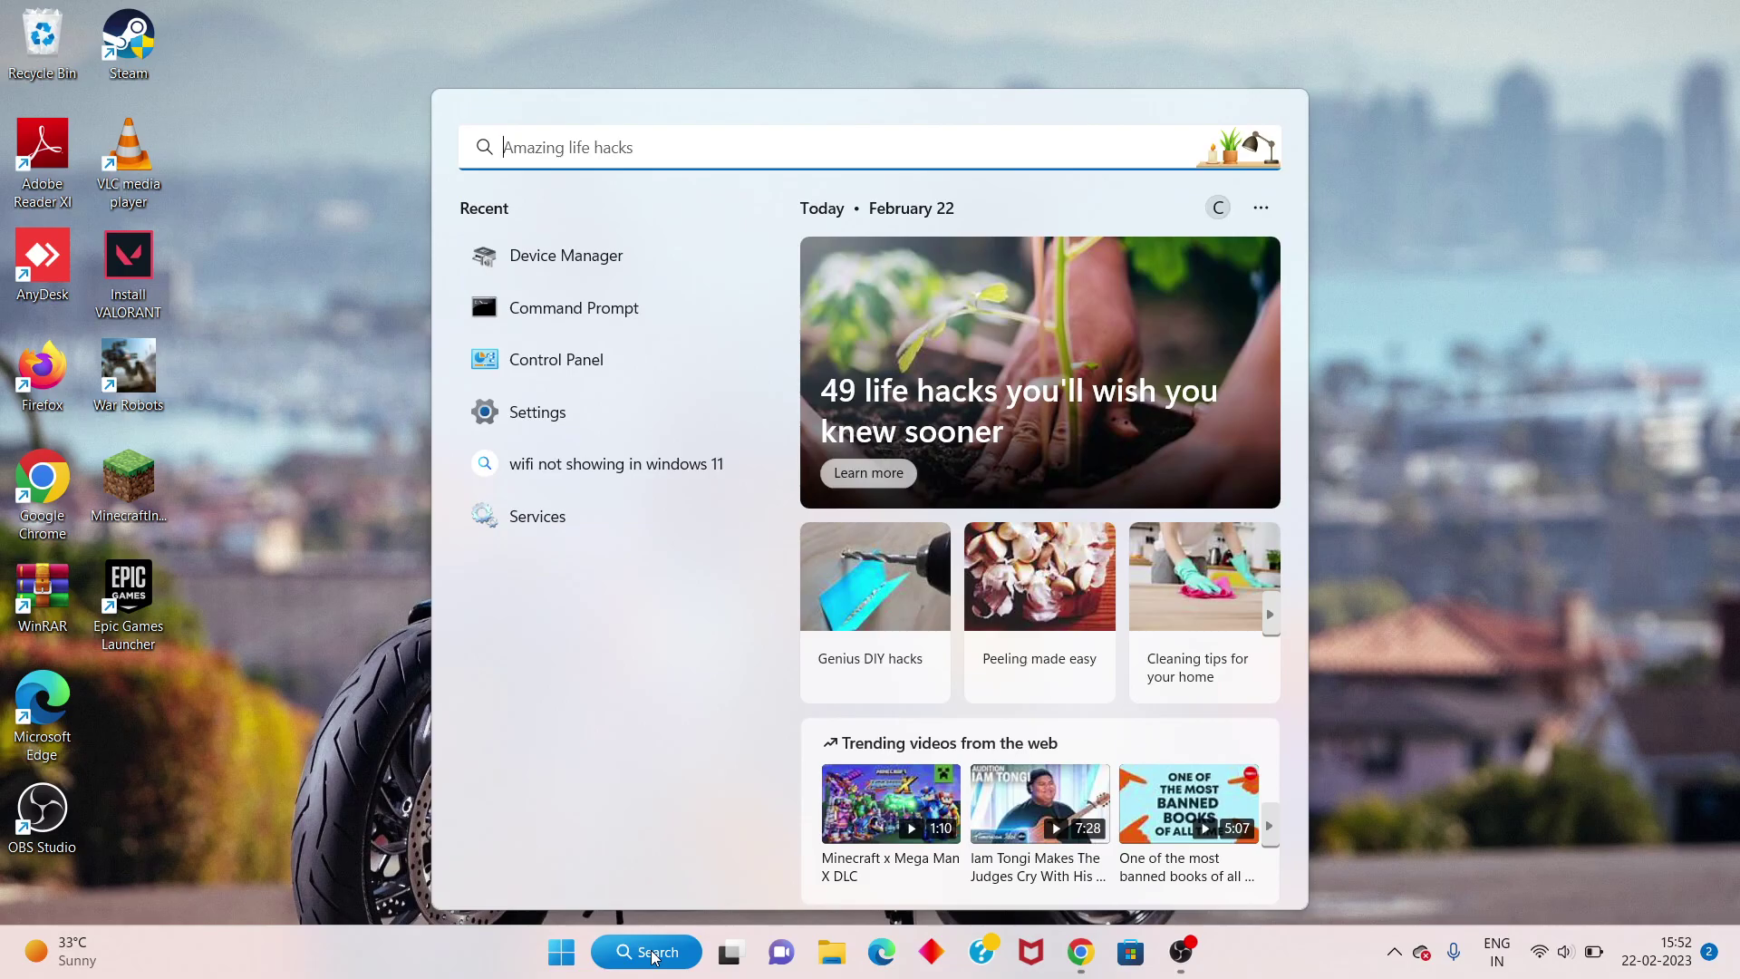
Step: Open Settings via search and retry all failed downloads on the Windows Update page
type("sett")
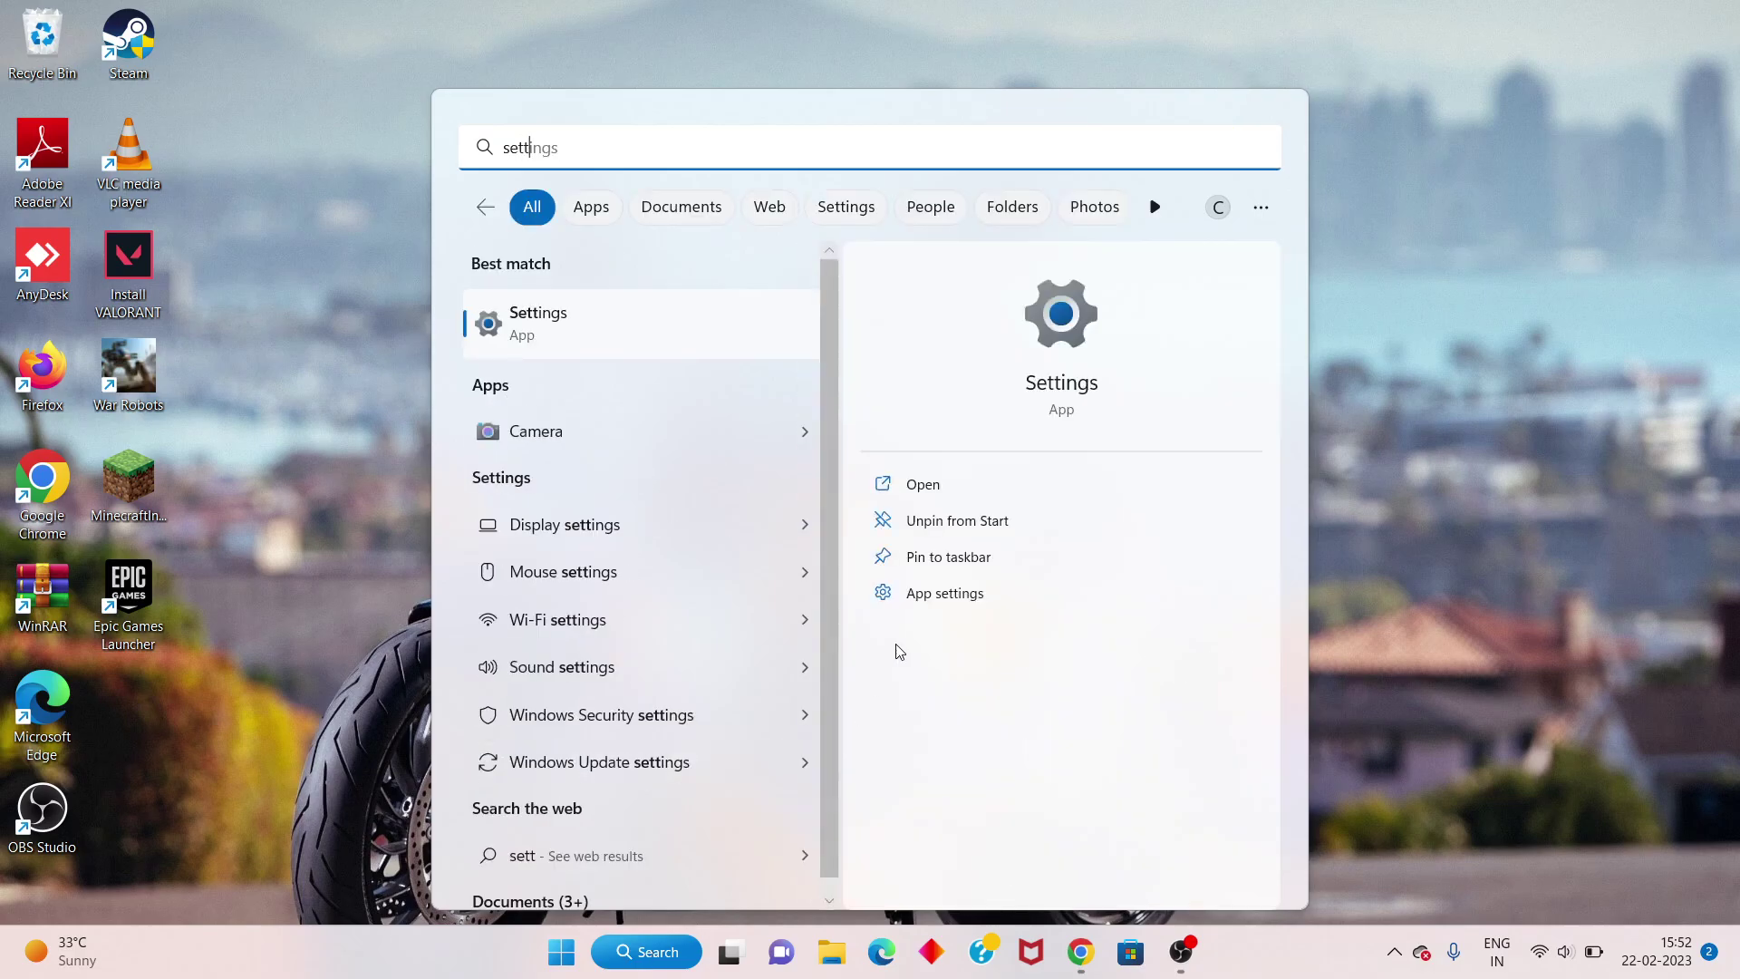
left_click(988, 487)
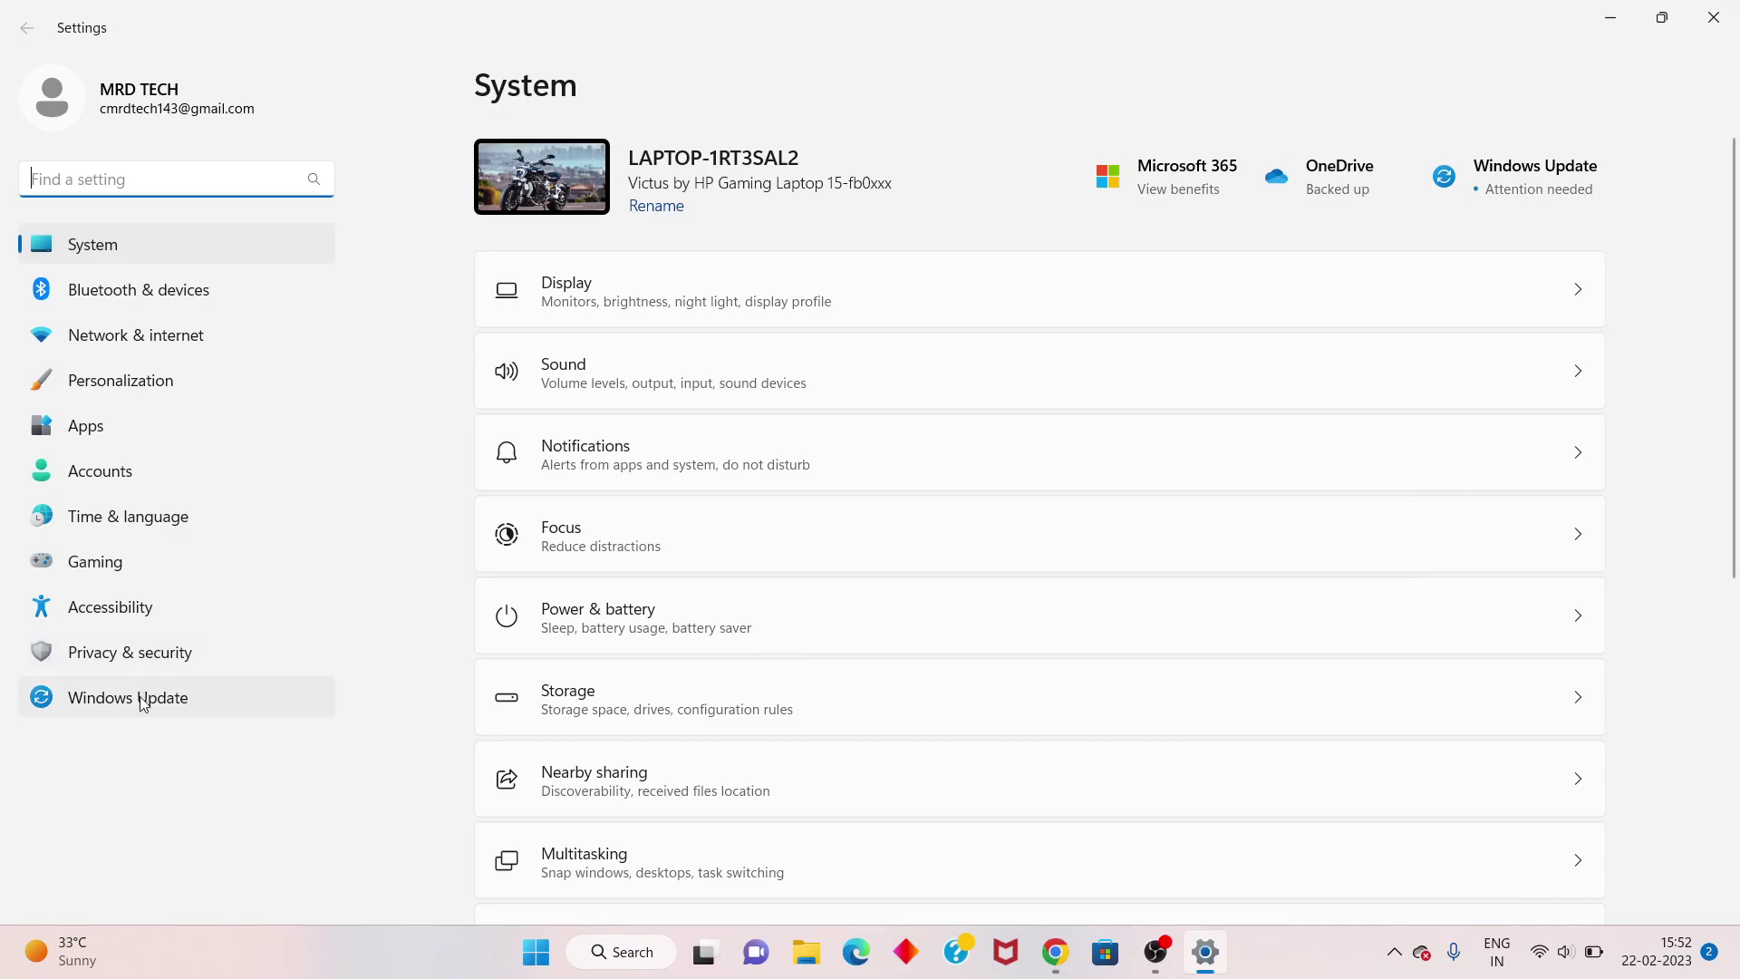
left_click(199, 700)
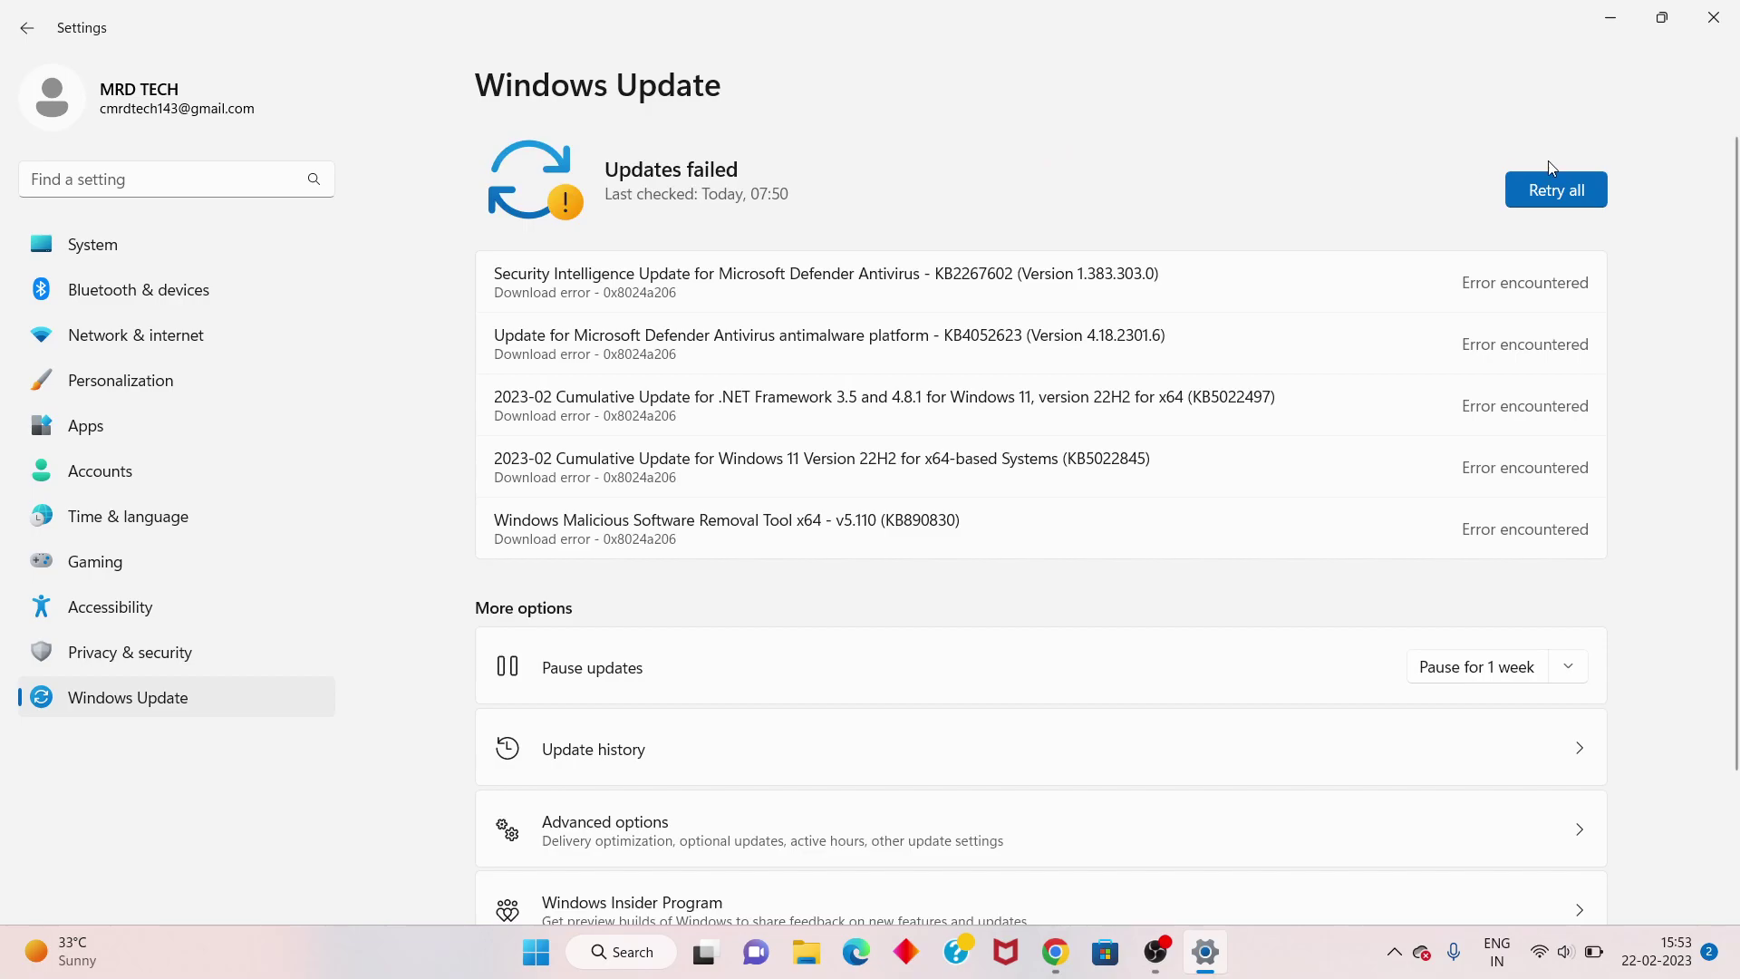
left_click(1578, 201)
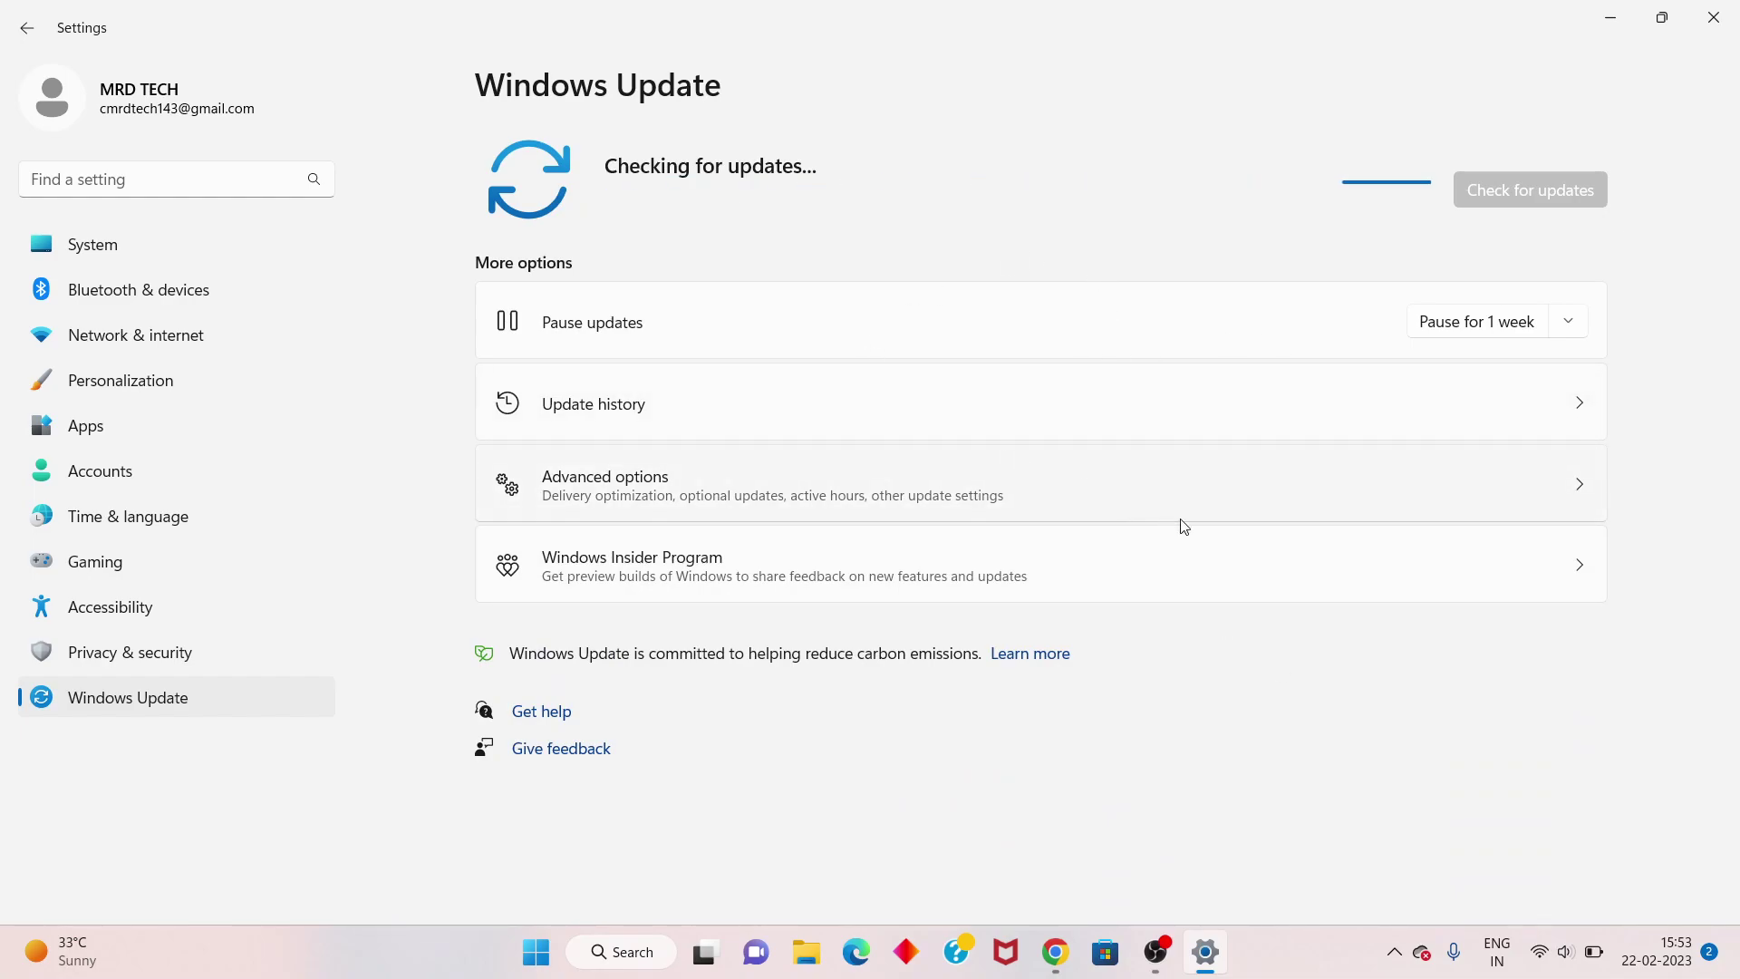
Step: Minimize Settings and bring up the Start menu's power options showing Restart
left_click(1612, 17)
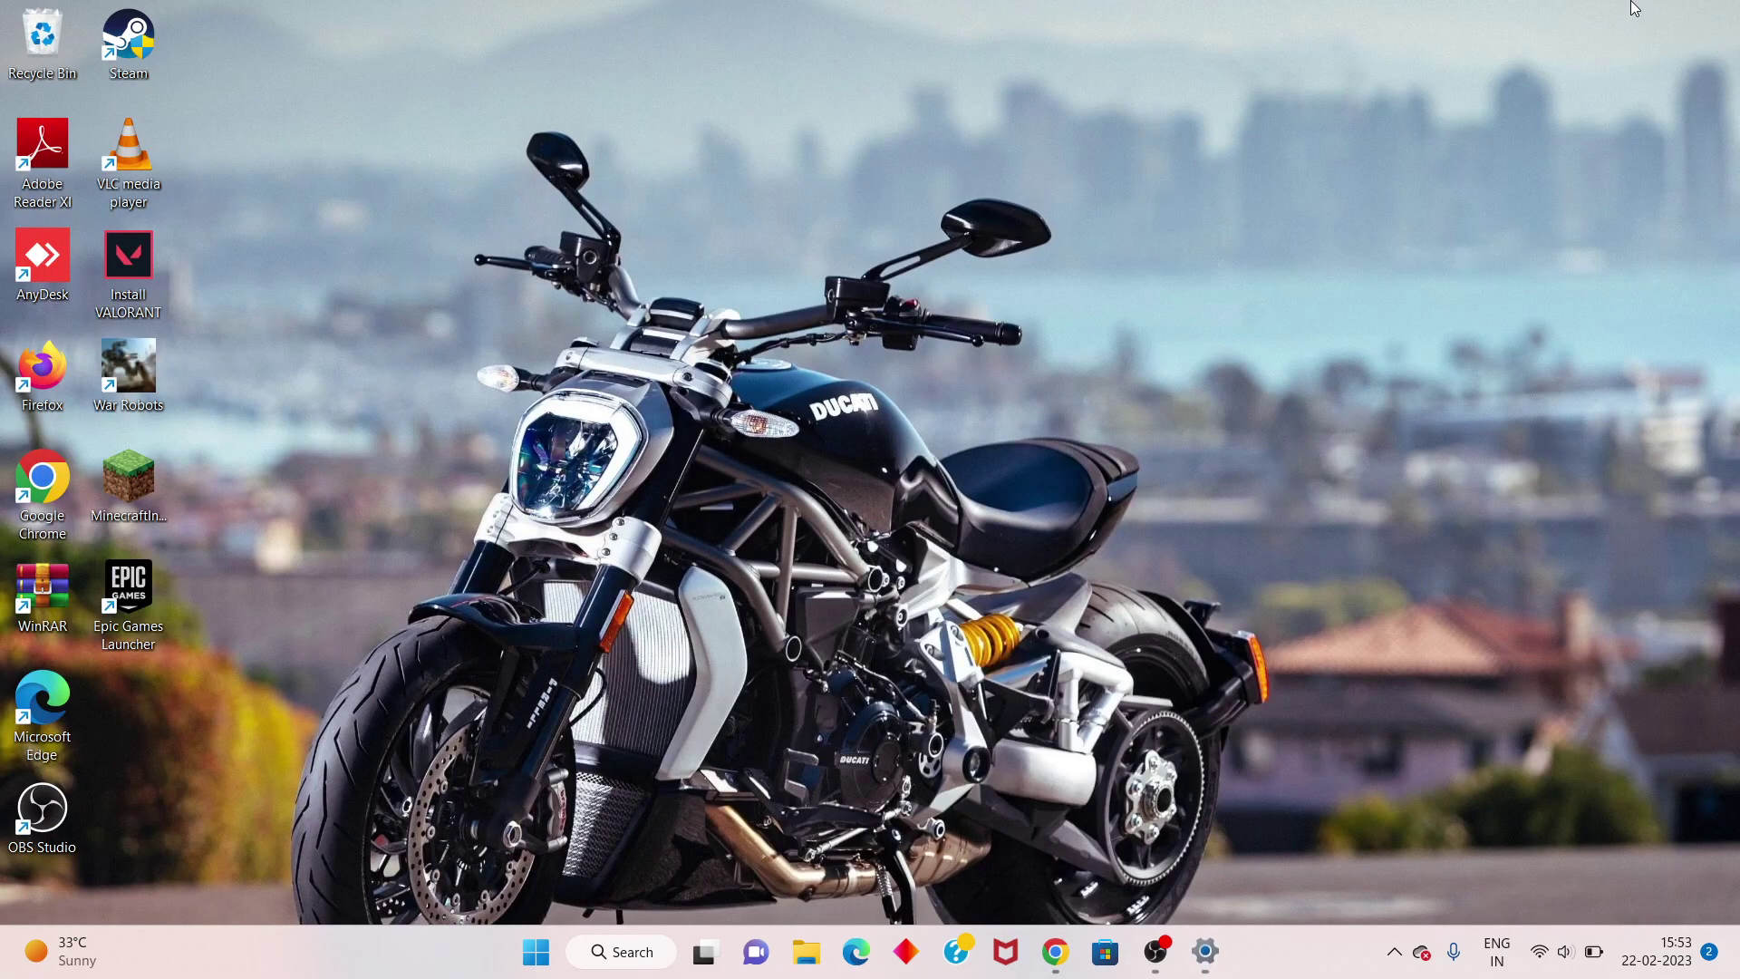
left_click(536, 951)
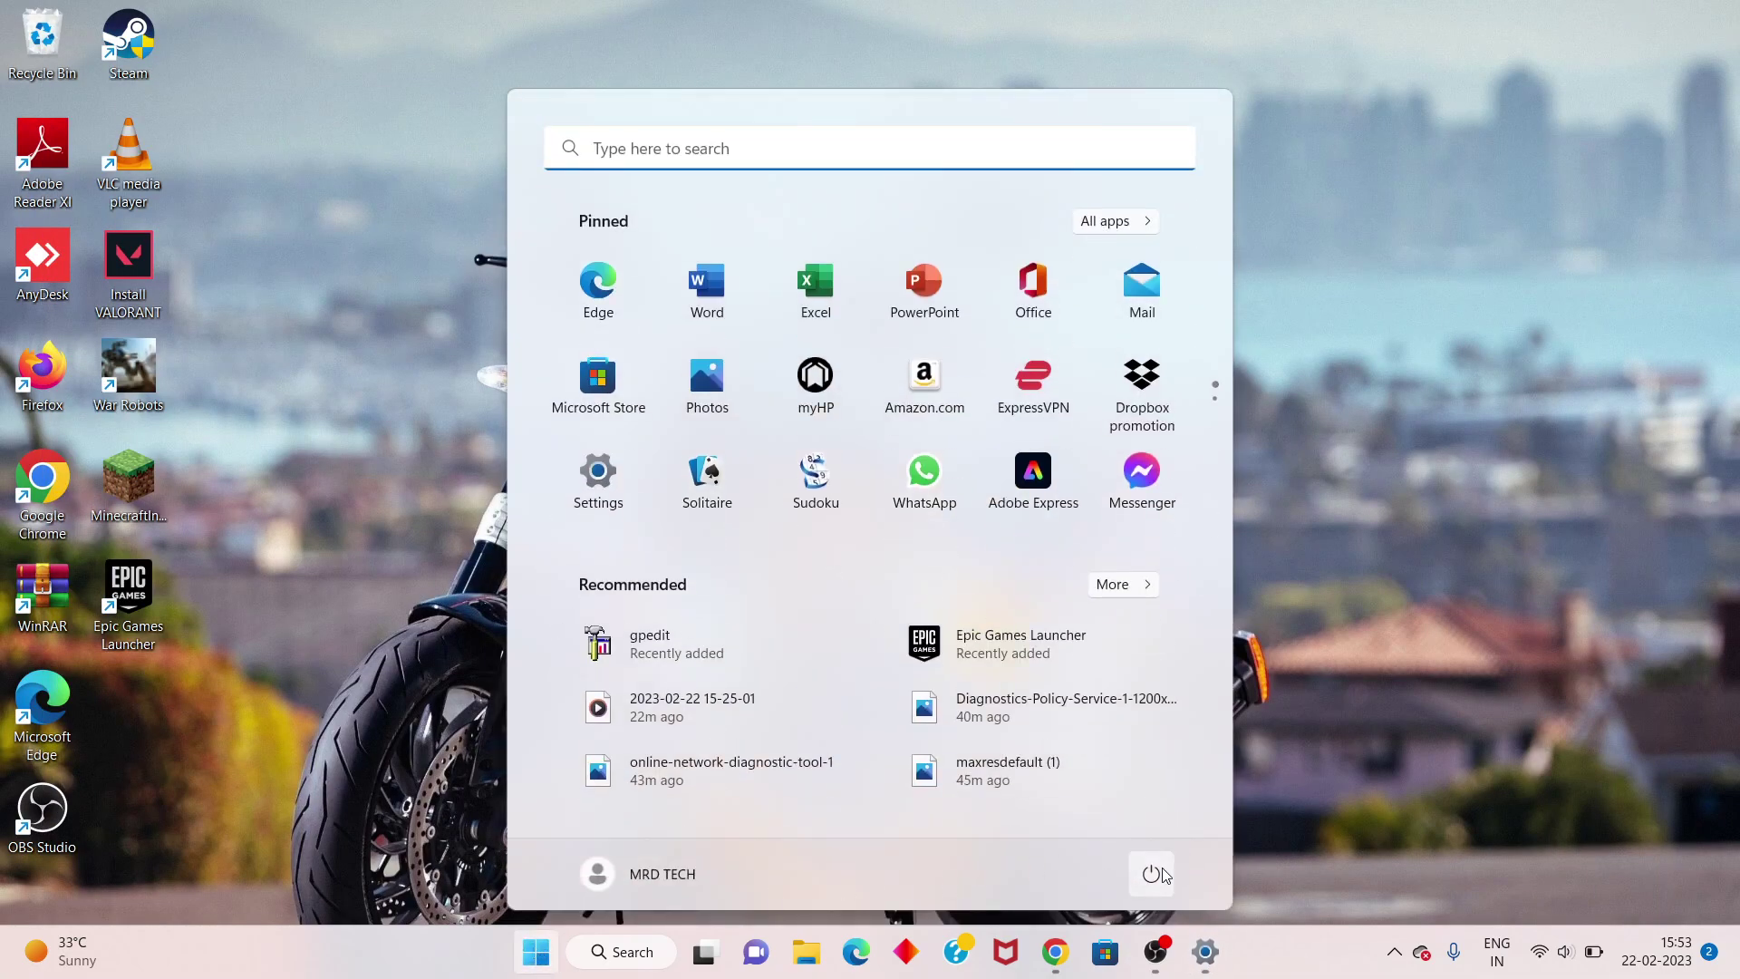
left_click(1166, 875)
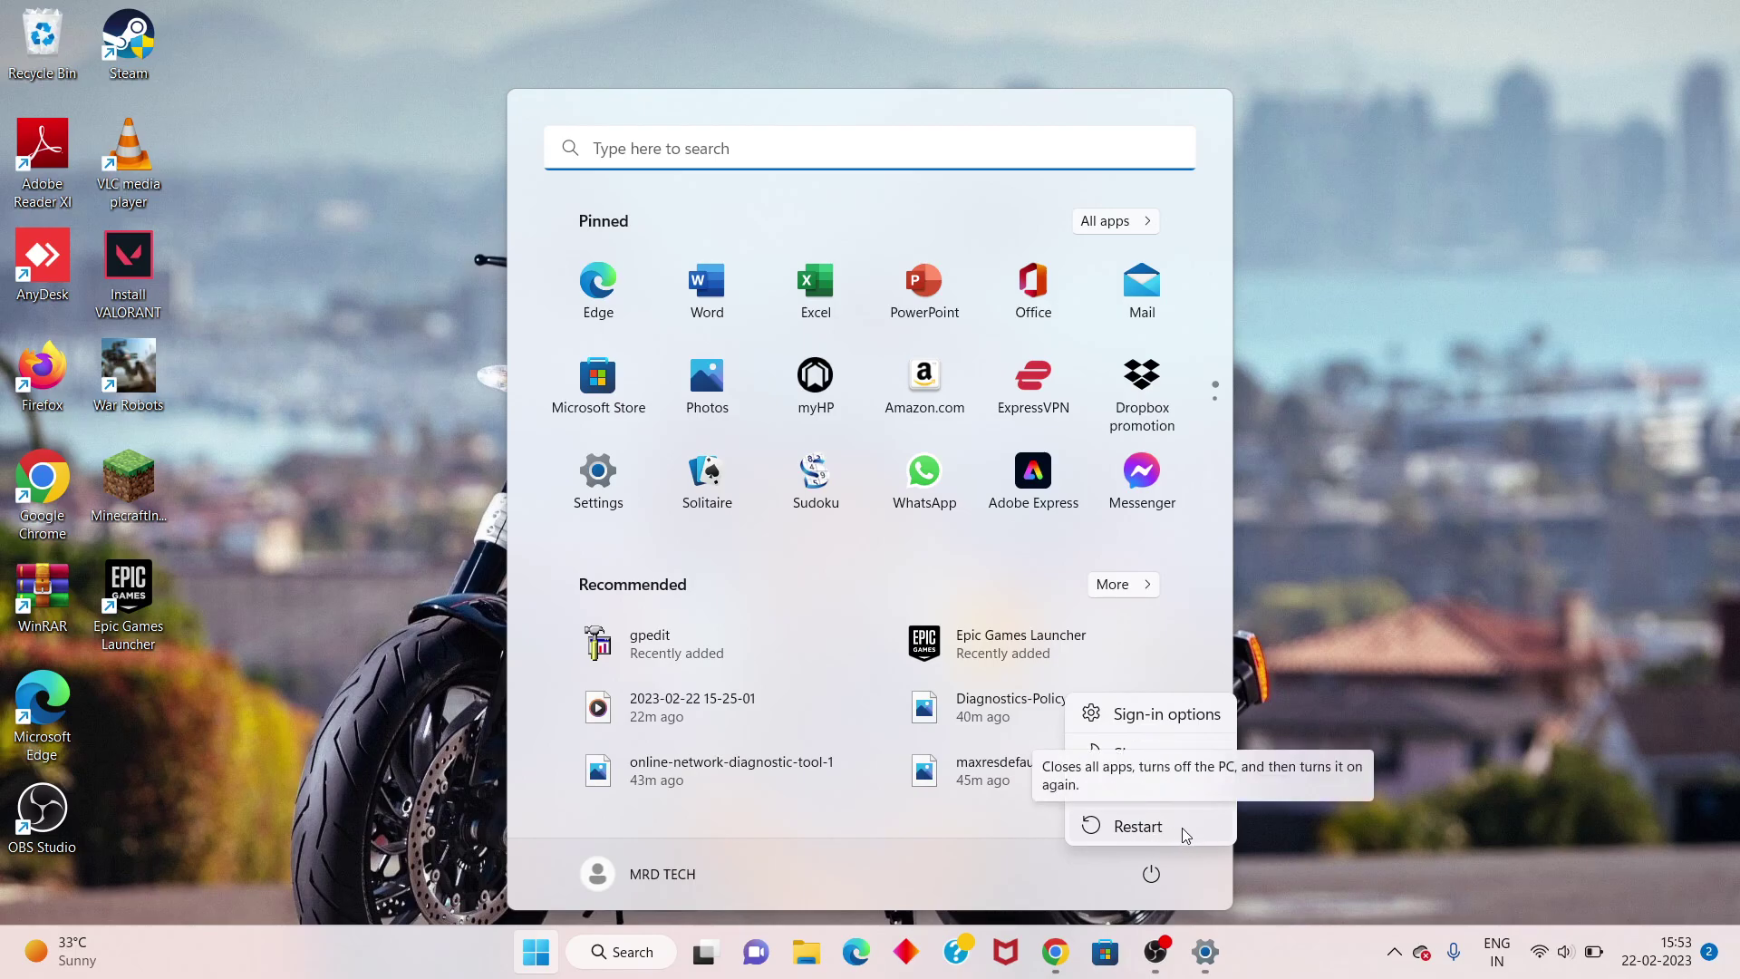